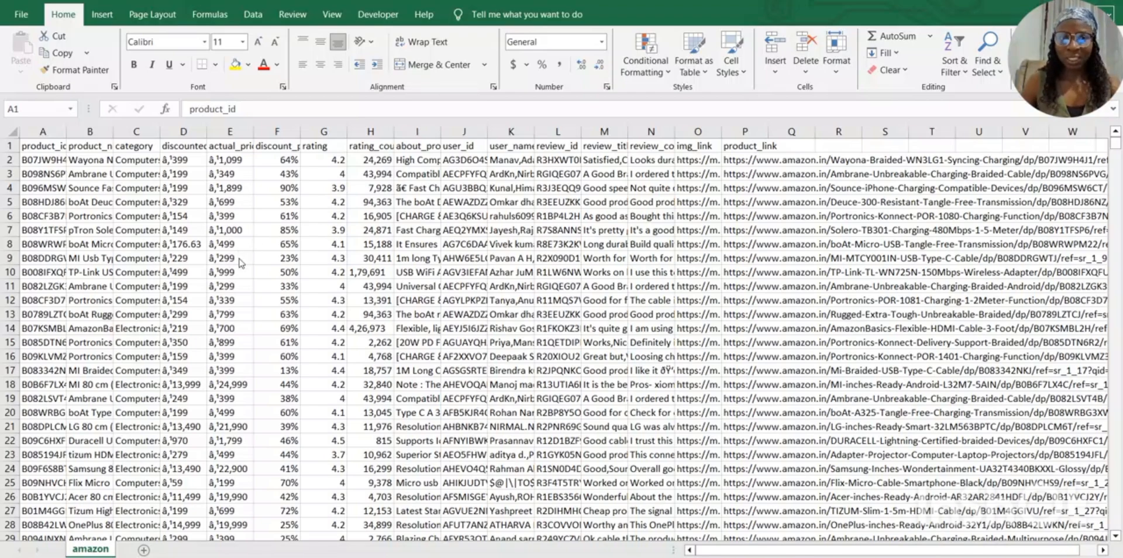
# Inspect the Amazon spreadsheet's column headers, from product_id through product_link.
pyautogui.click(43, 147)
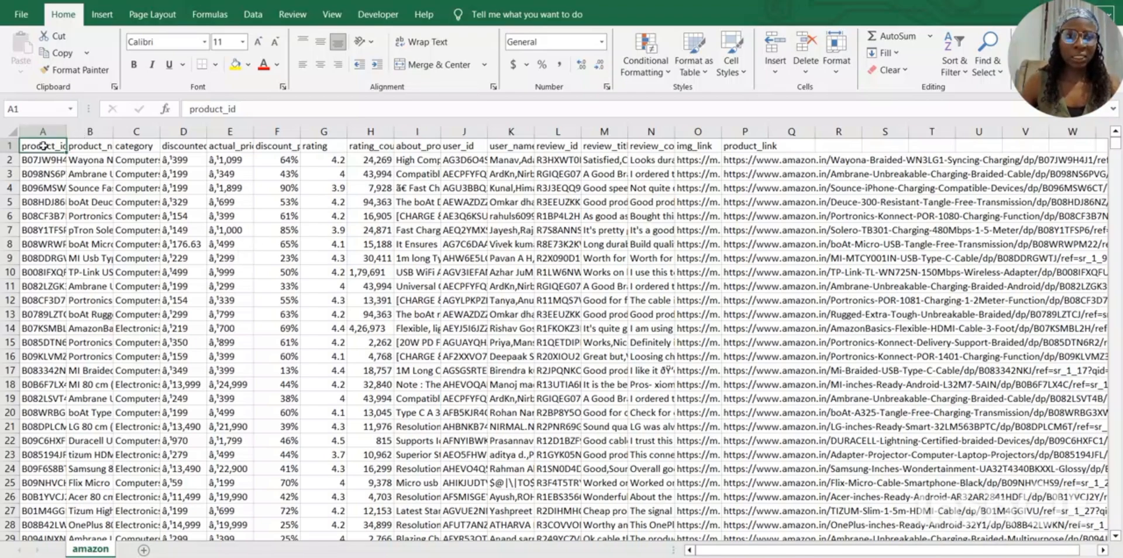
pyautogui.click(47, 126)
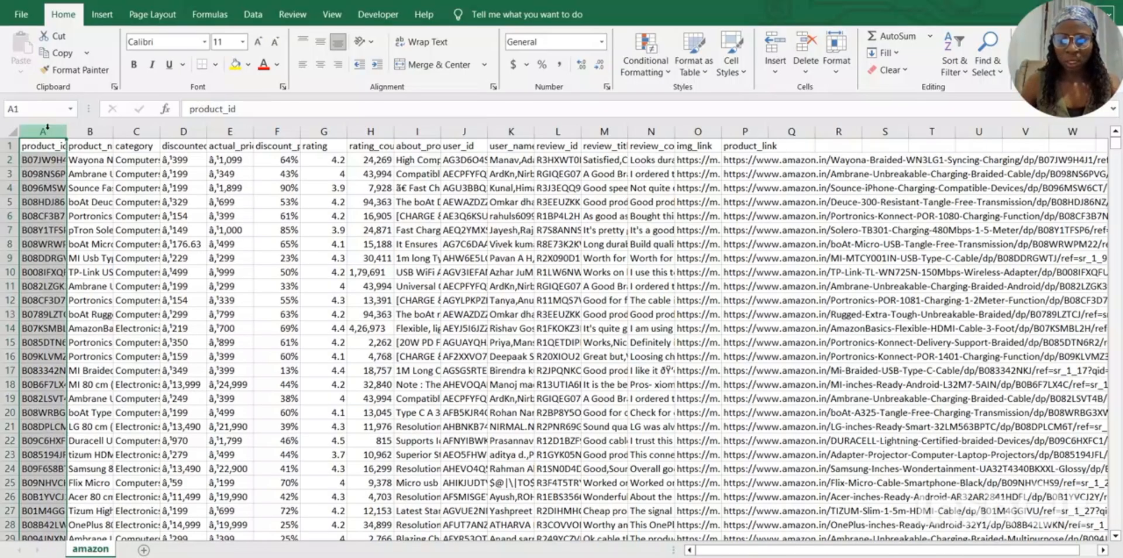
pyautogui.click(71, 175)
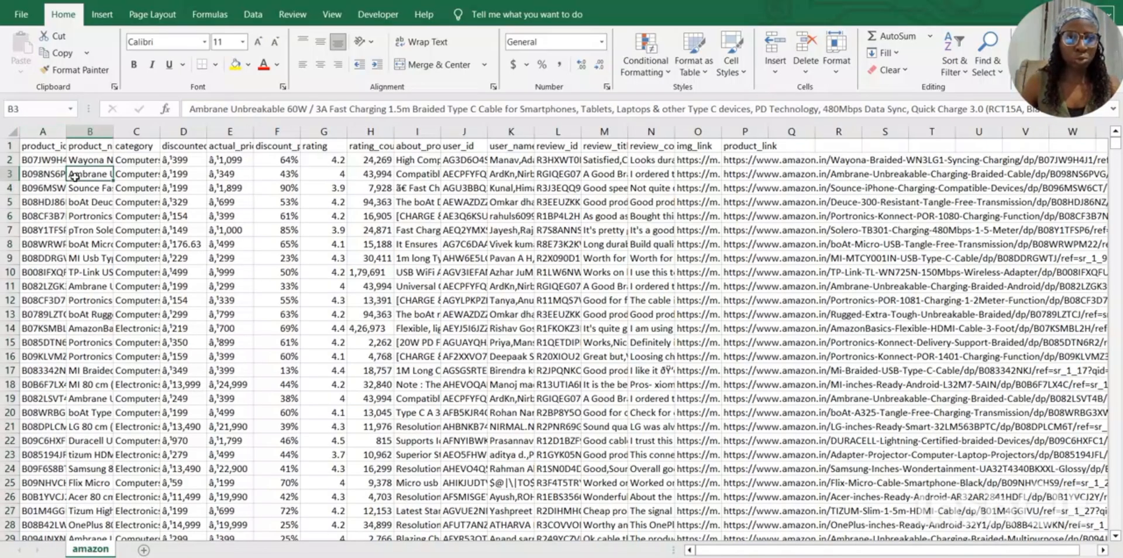
pyautogui.click(46, 148)
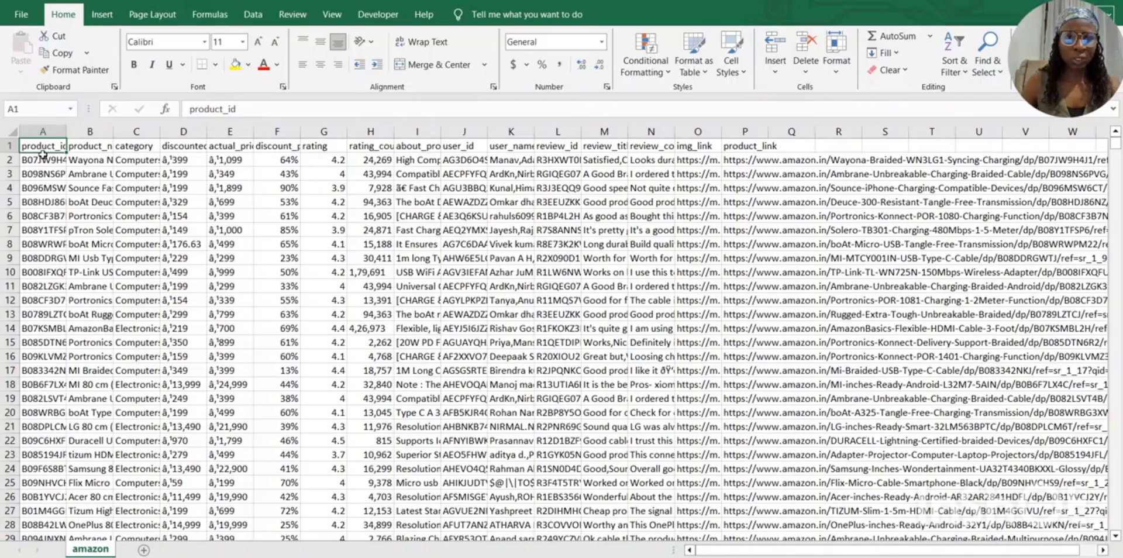
pyautogui.click(93, 147)
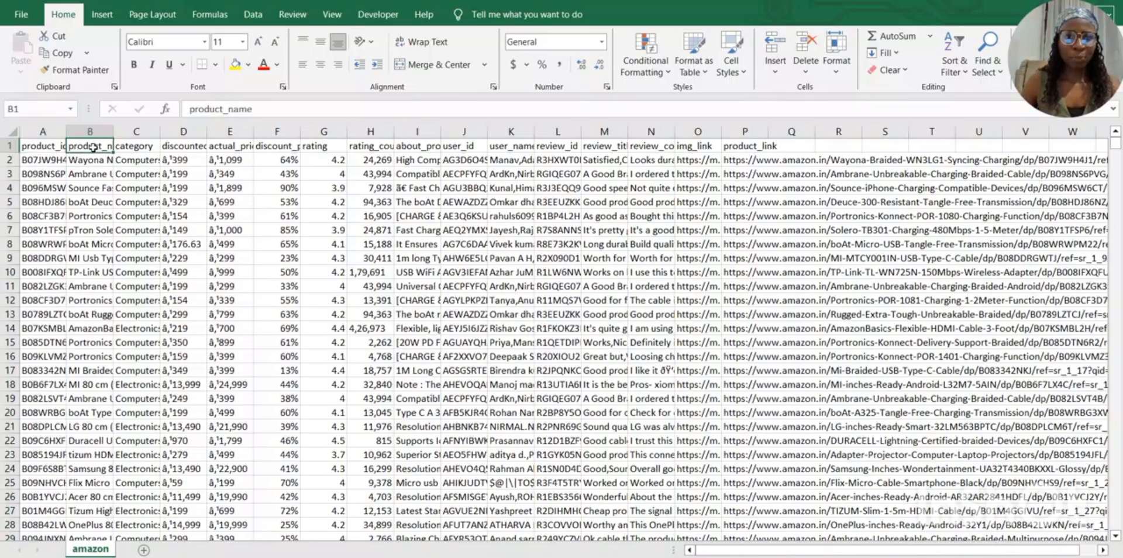
pyautogui.click(144, 150)
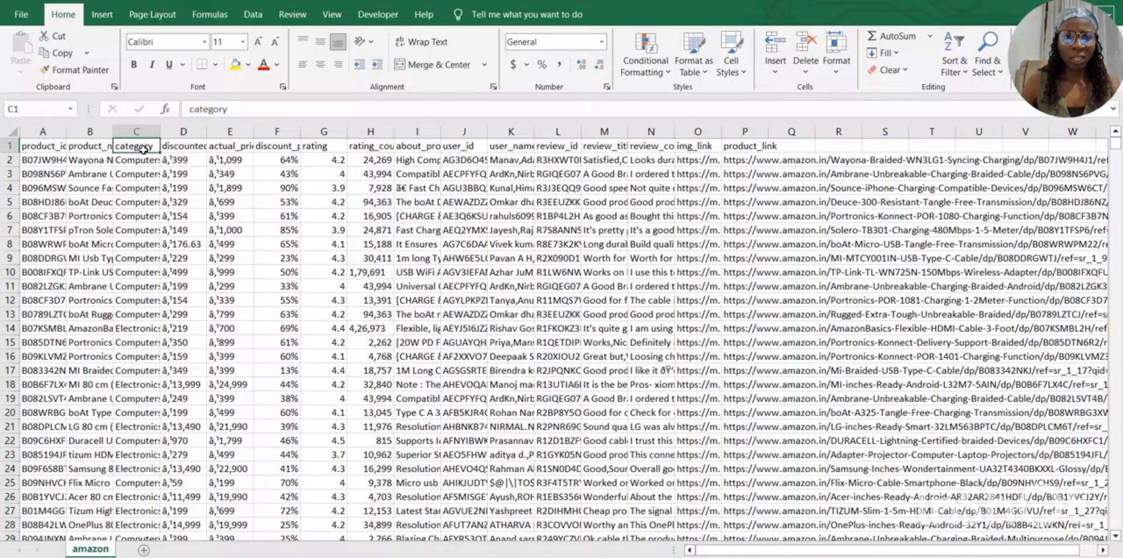
pyautogui.click(185, 148)
pyautogui.click(231, 146)
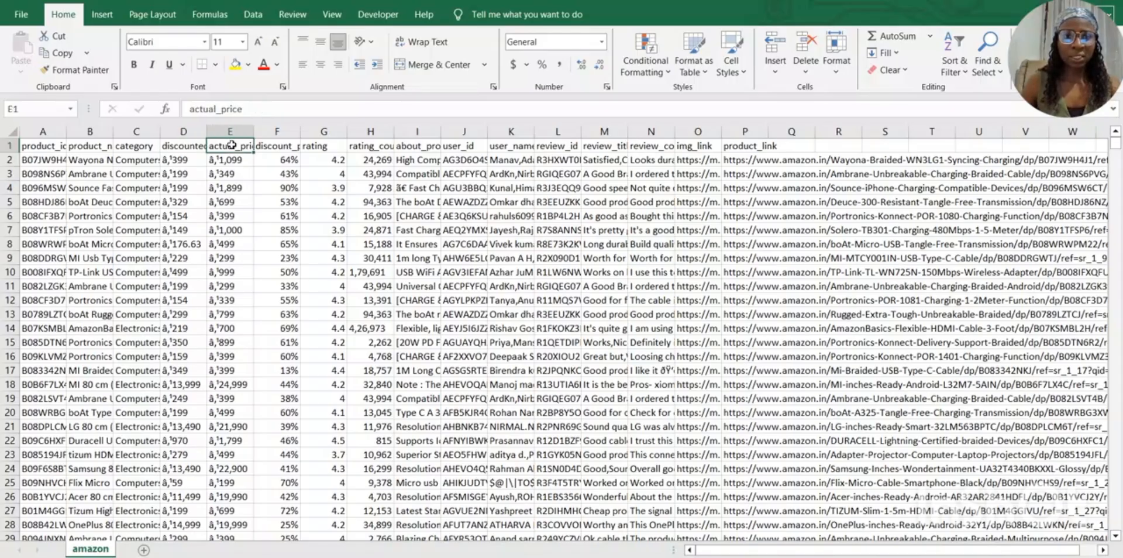
pyautogui.click(277, 148)
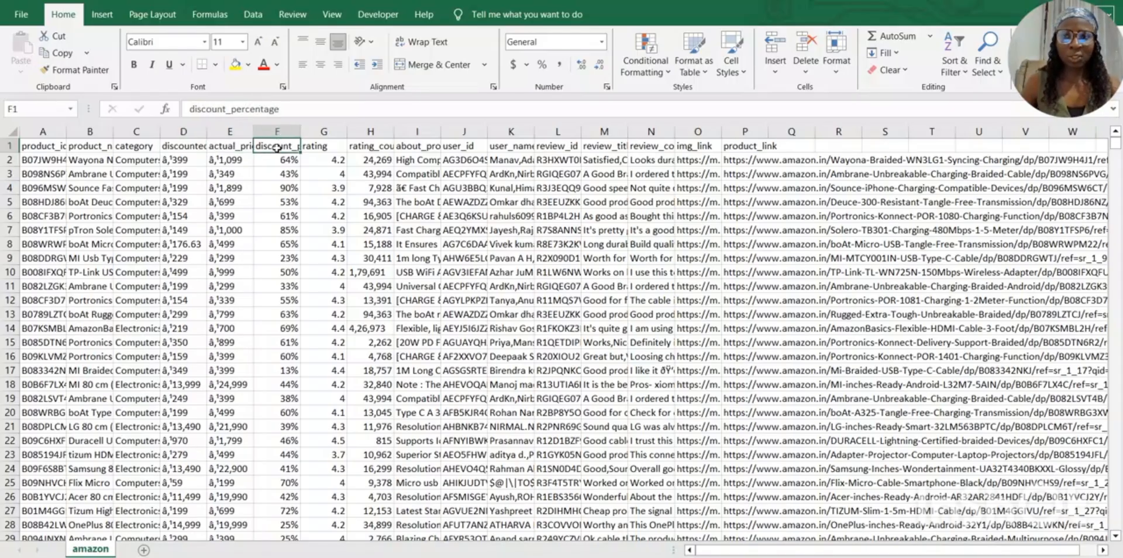
pyautogui.click(329, 148)
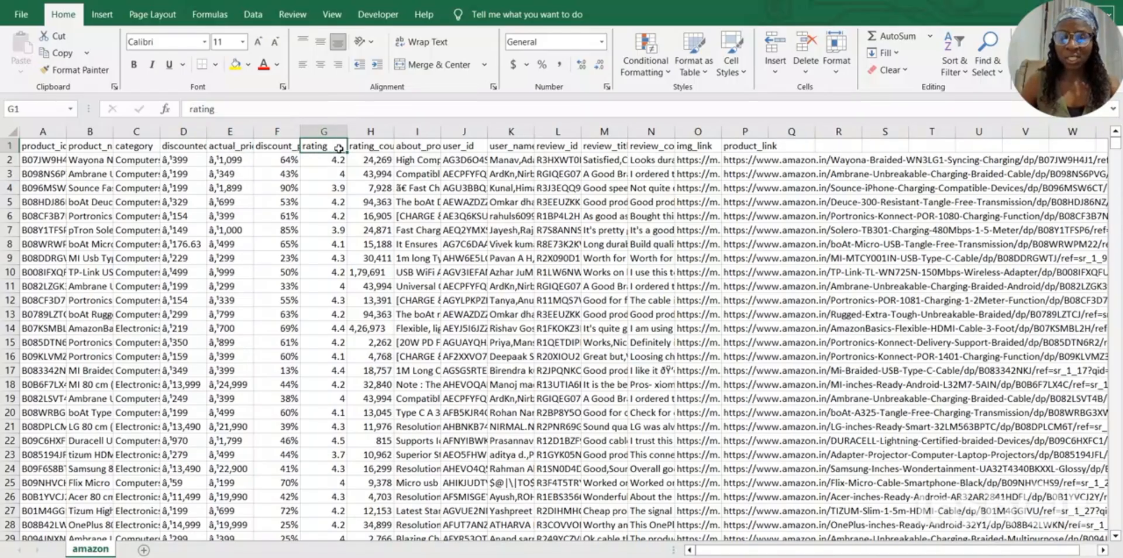
pyautogui.click(377, 150)
pyautogui.click(410, 150)
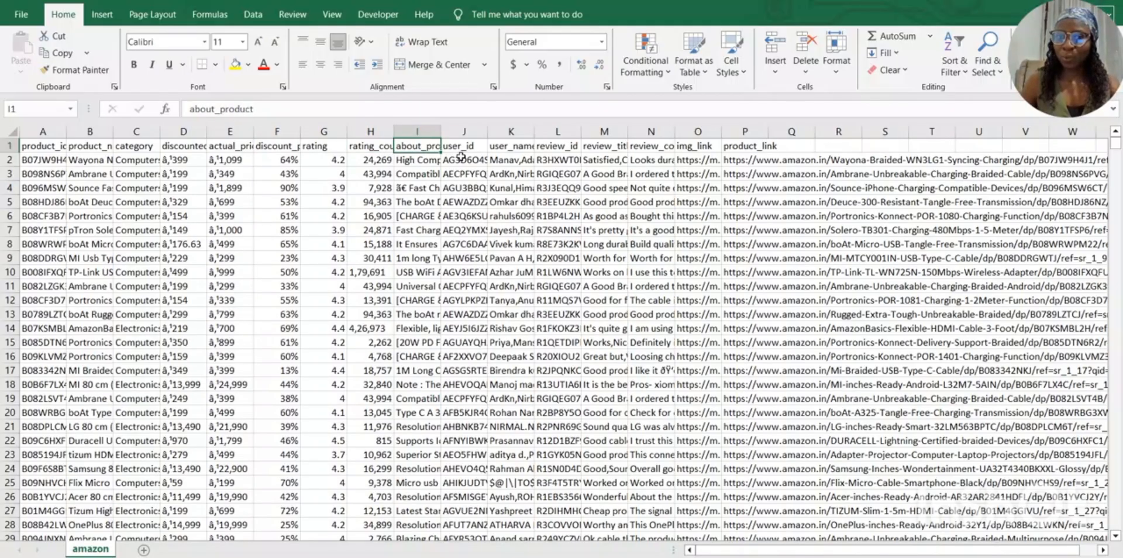
pyautogui.click(462, 151)
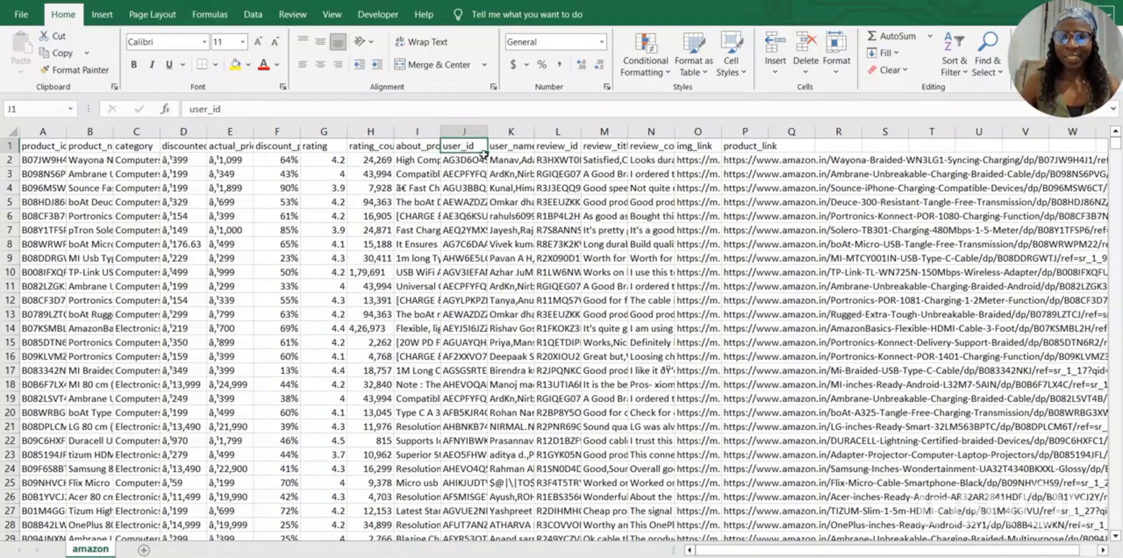
pyautogui.click(513, 151)
pyautogui.click(567, 150)
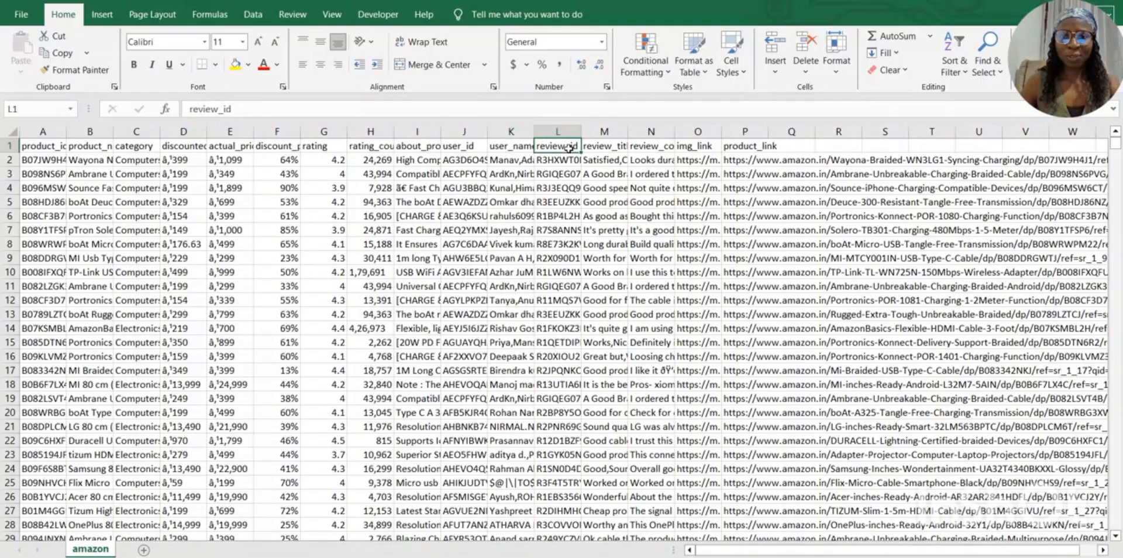
pyautogui.click(610, 149)
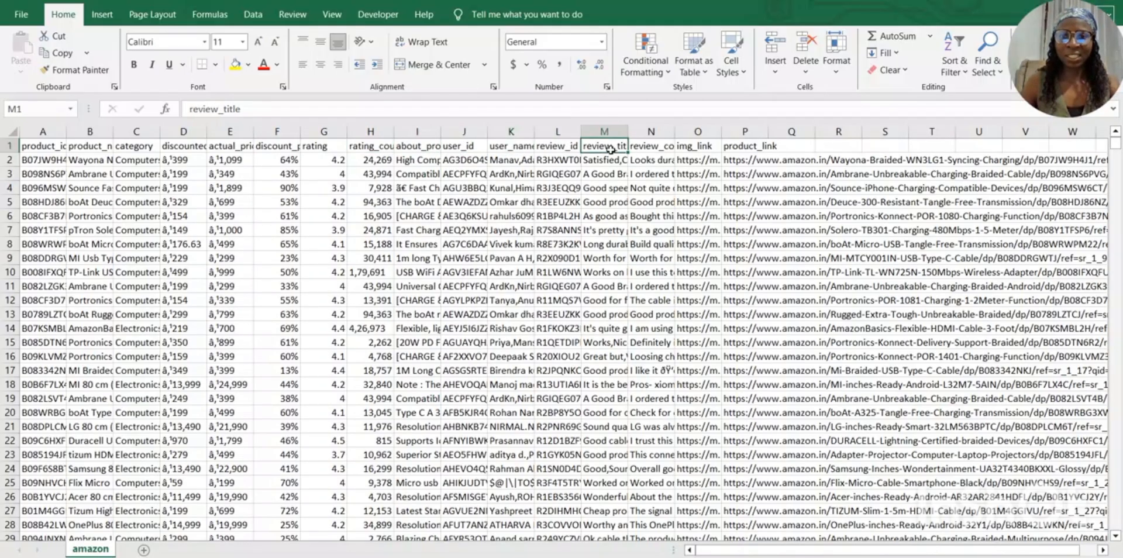
pyautogui.click(649, 149)
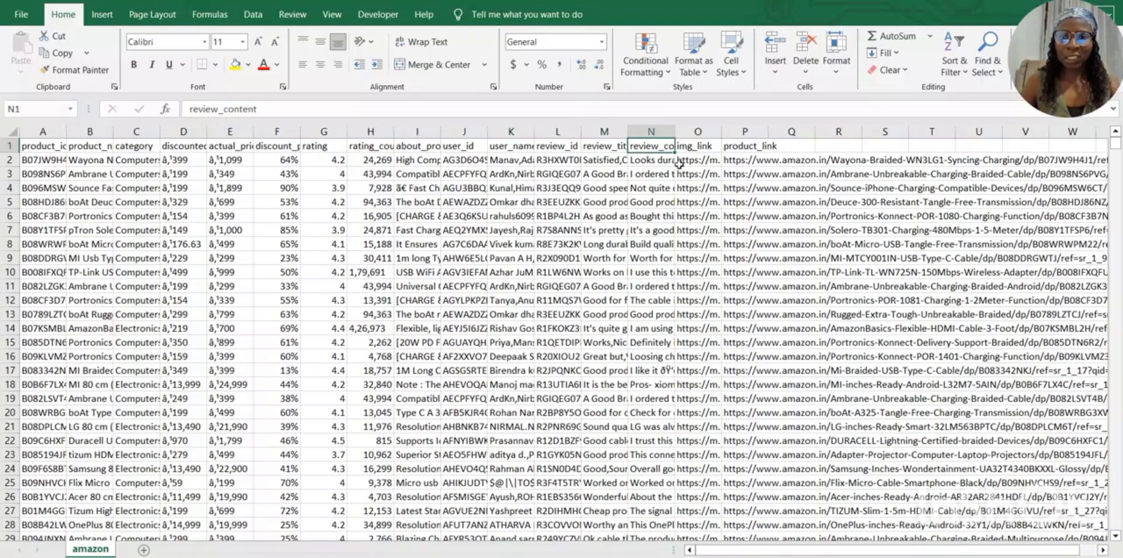
pyautogui.click(689, 149)
pyautogui.click(735, 147)
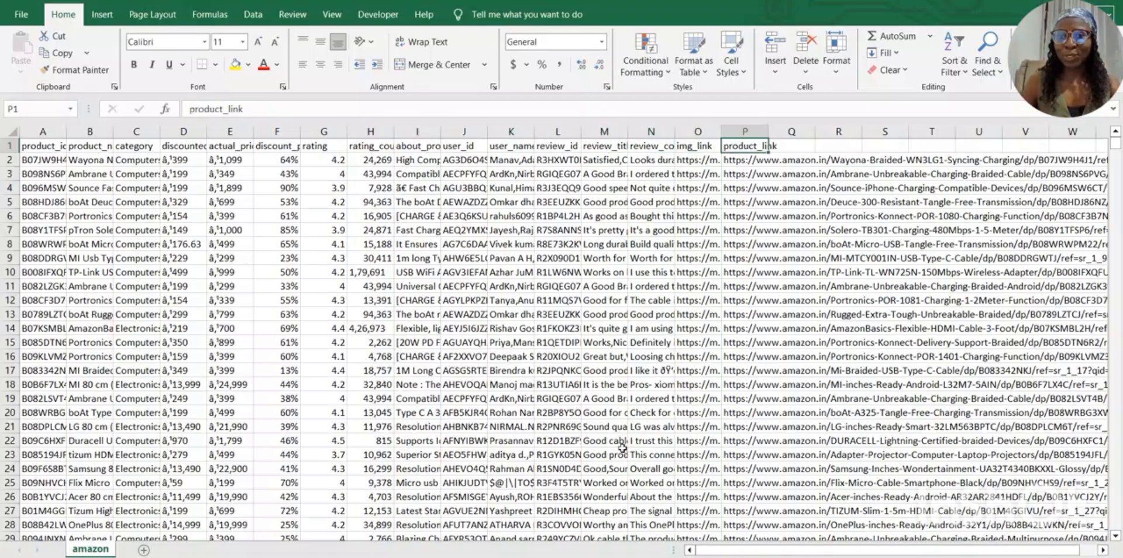
pyautogui.moveTo(757, 548)
pyautogui.mouseDown()
pyautogui.moveTo(948, 548)
pyautogui.moveTo(735, 556)
pyautogui.mouseUp()
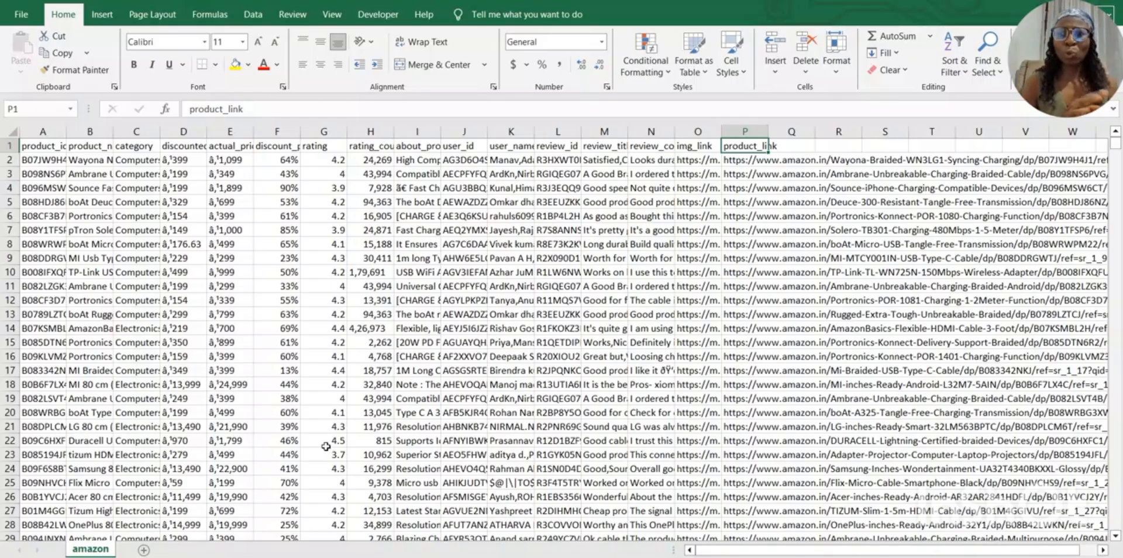
# Inspect sample product name, category, price, discount and rating count values, widening column H.
pyautogui.click(89, 174)
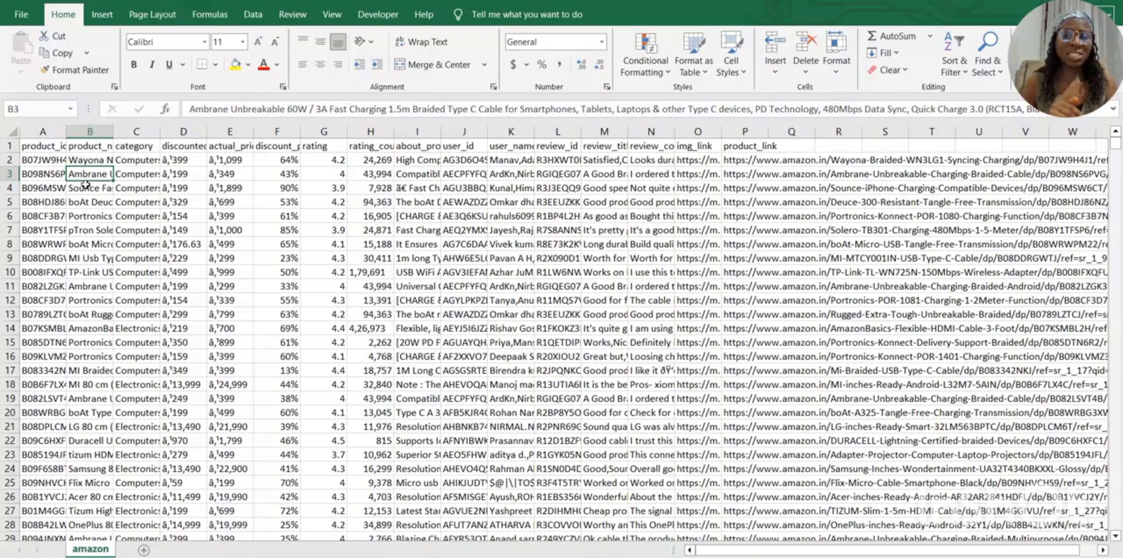
pyautogui.click(130, 165)
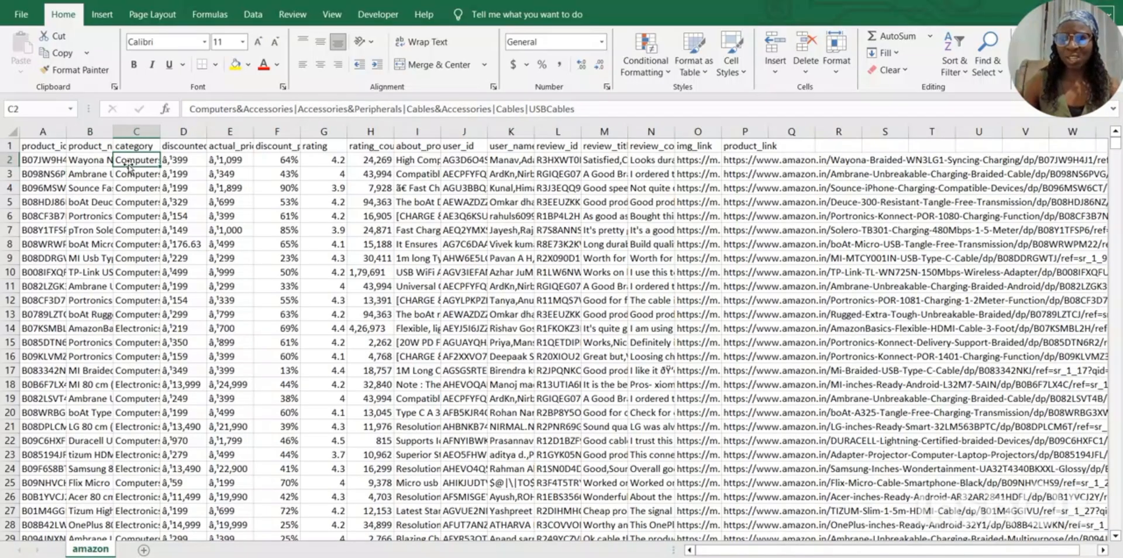
pyautogui.click(179, 159)
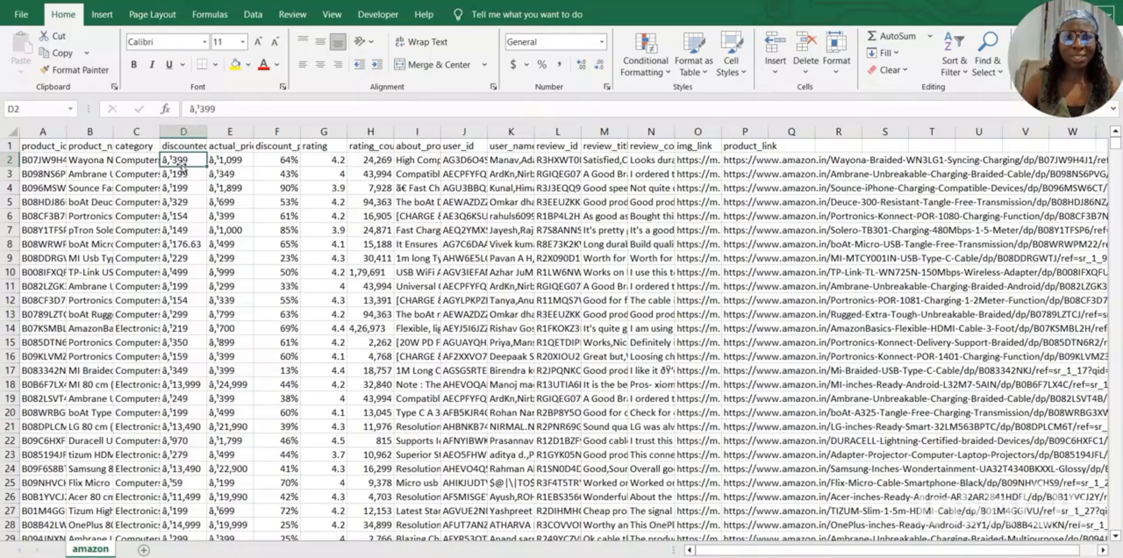
pyautogui.click(181, 145)
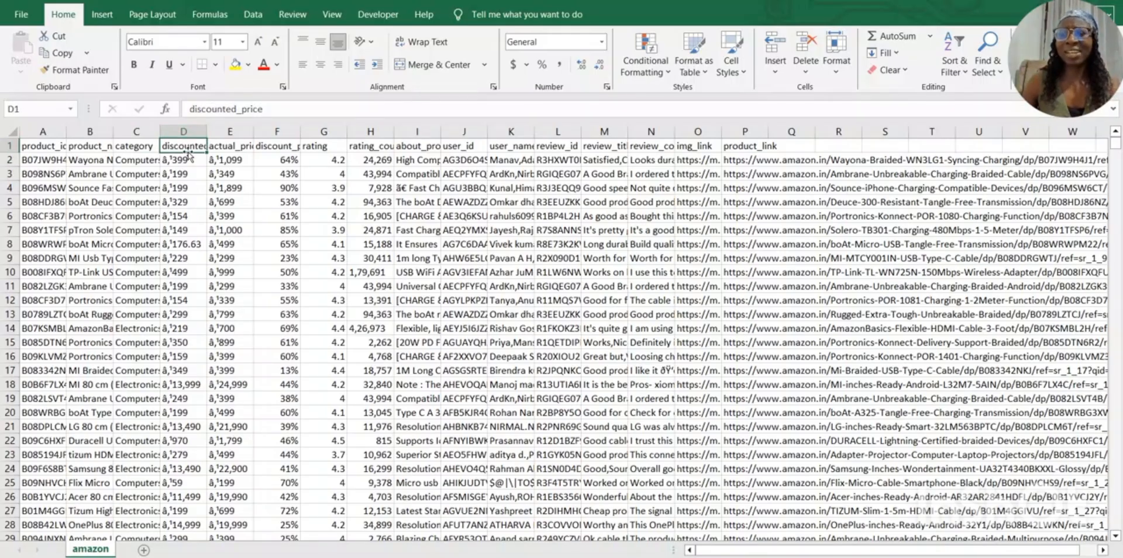
pyautogui.click(185, 174)
pyautogui.click(182, 201)
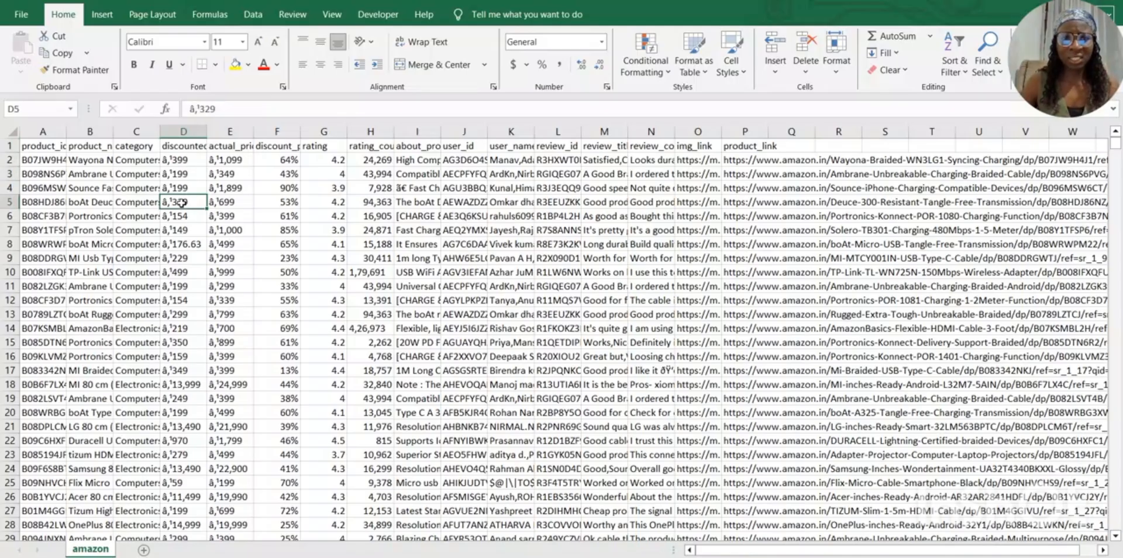
pyautogui.click(178, 232)
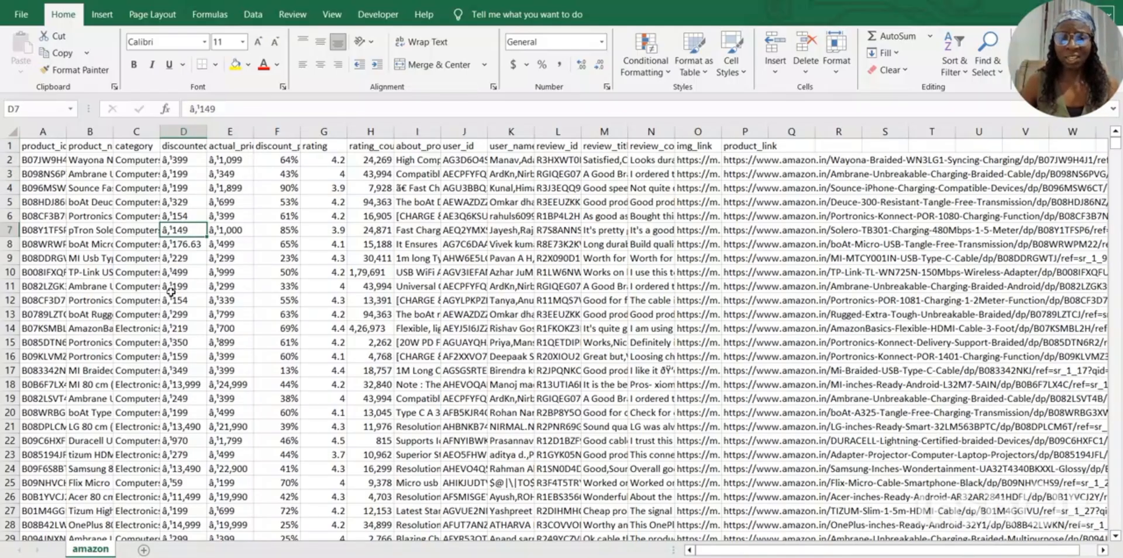
pyautogui.click(228, 234)
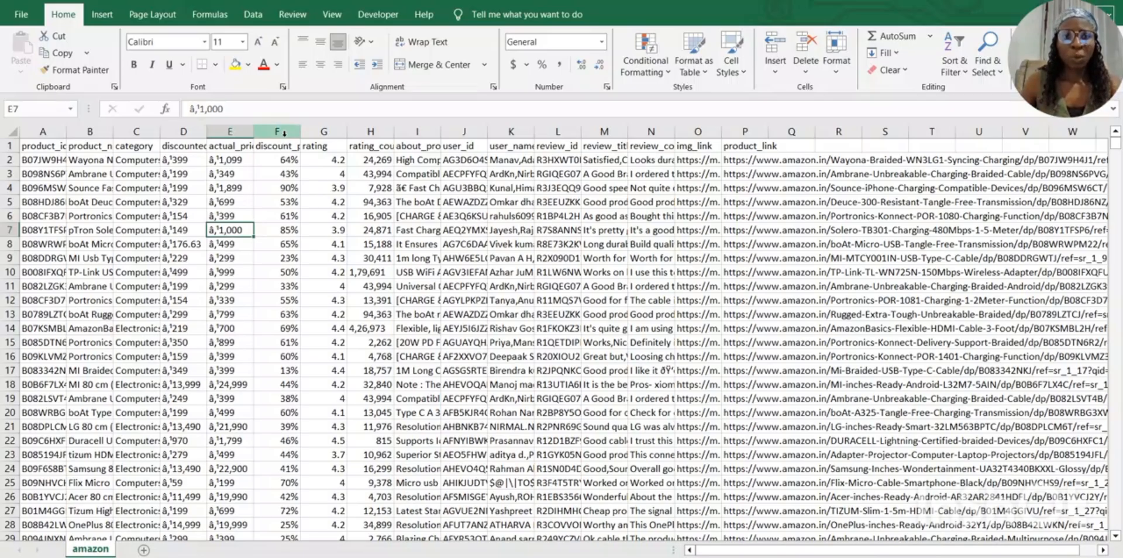
pyautogui.click(275, 174)
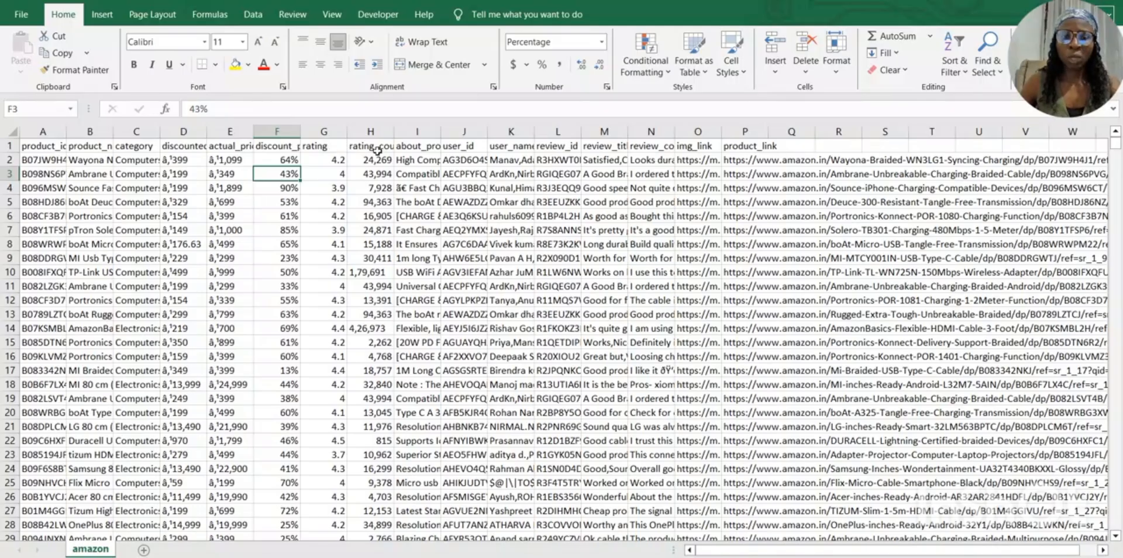
pyautogui.click(374, 173)
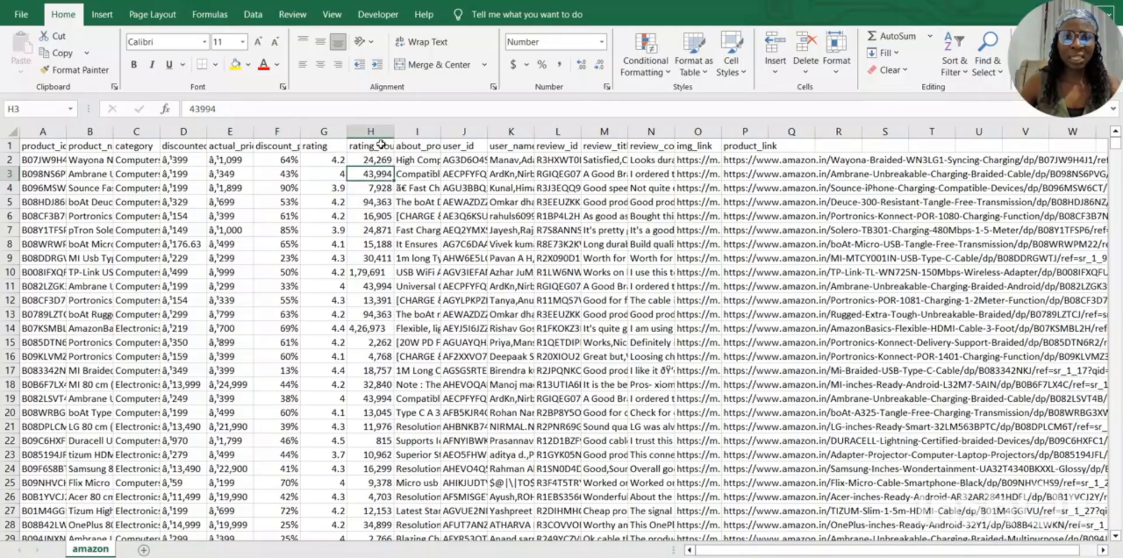
pyautogui.click(378, 146)
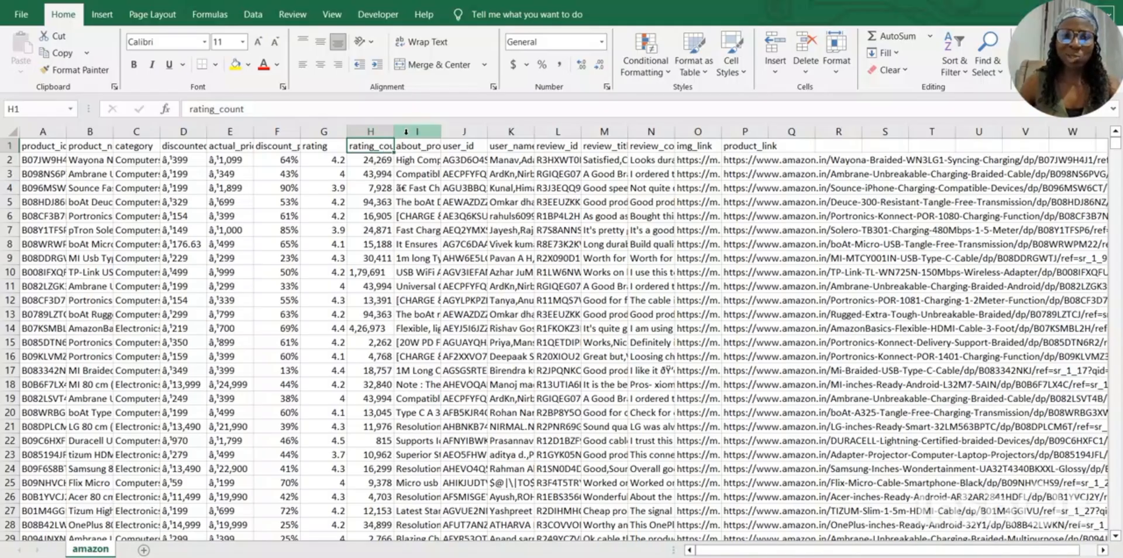
pyautogui.moveTo(393, 132); pyautogui.dragTo(433, 134)
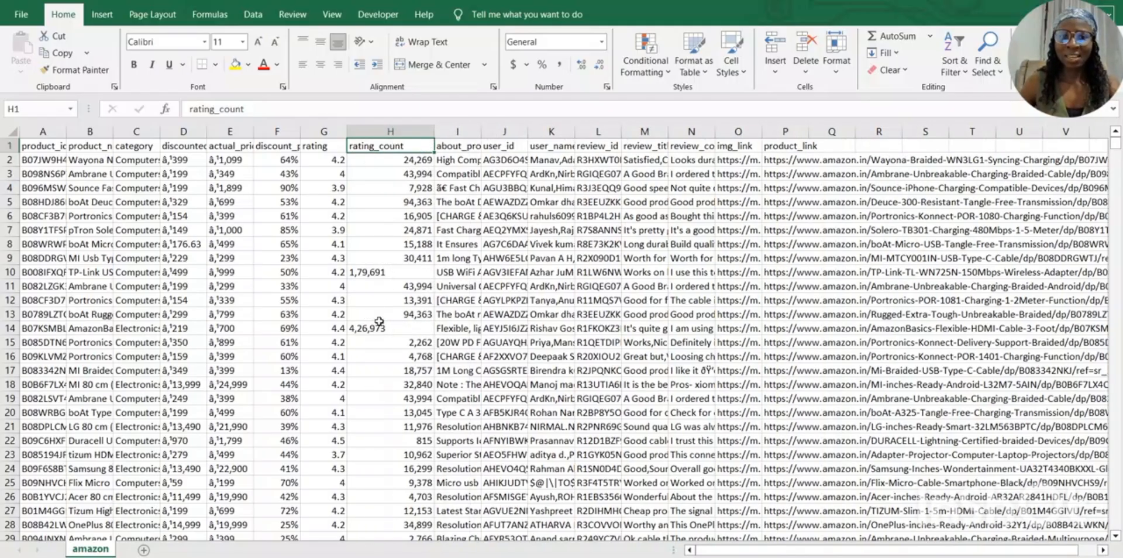
pyautogui.click(380, 273)
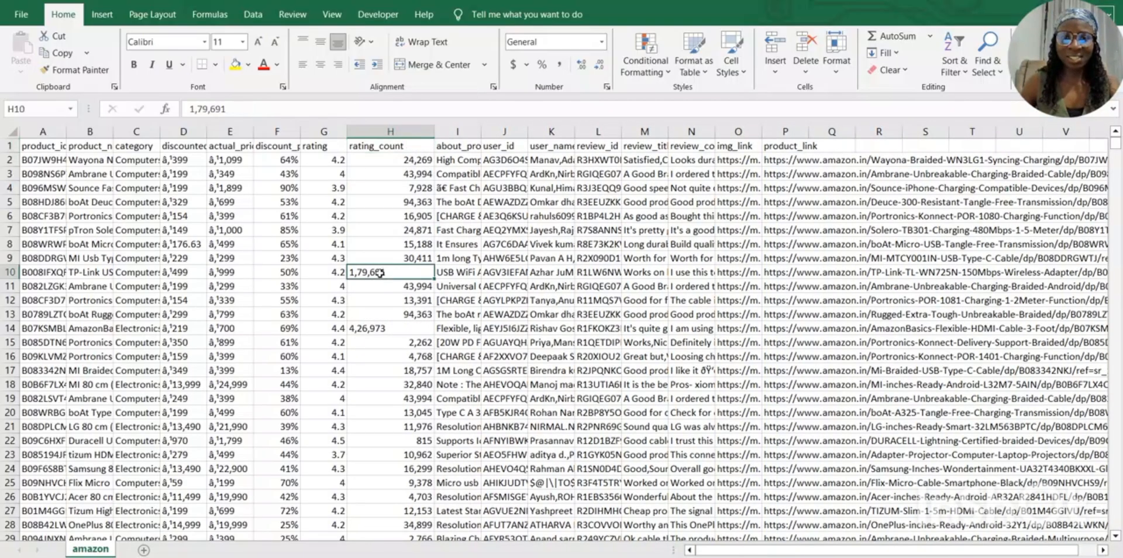
pyautogui.click(390, 330)
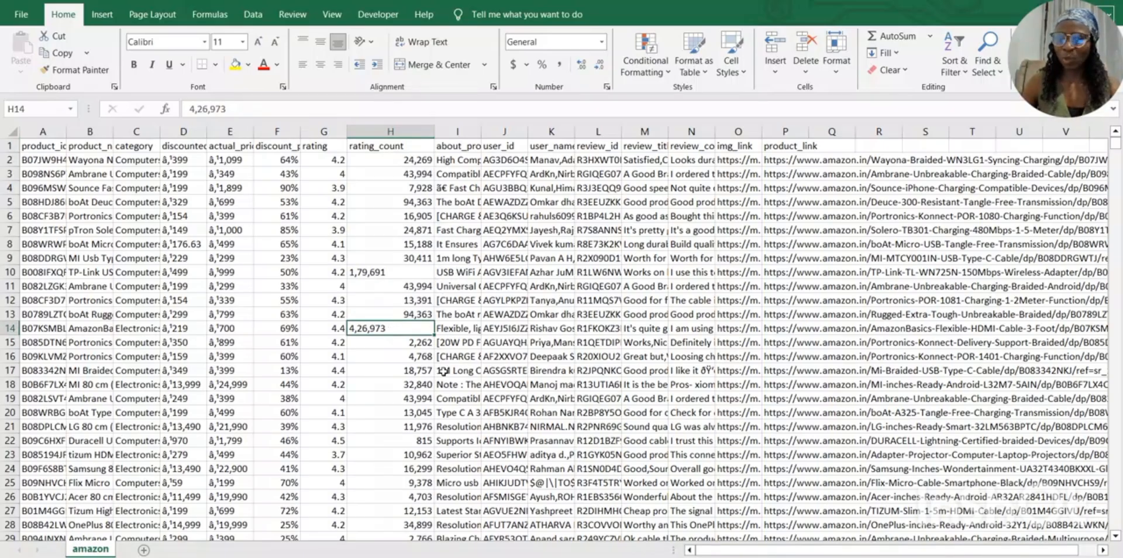
# Check the about_product through product_link columns and read several review_content texts.
pyautogui.click(465, 147)
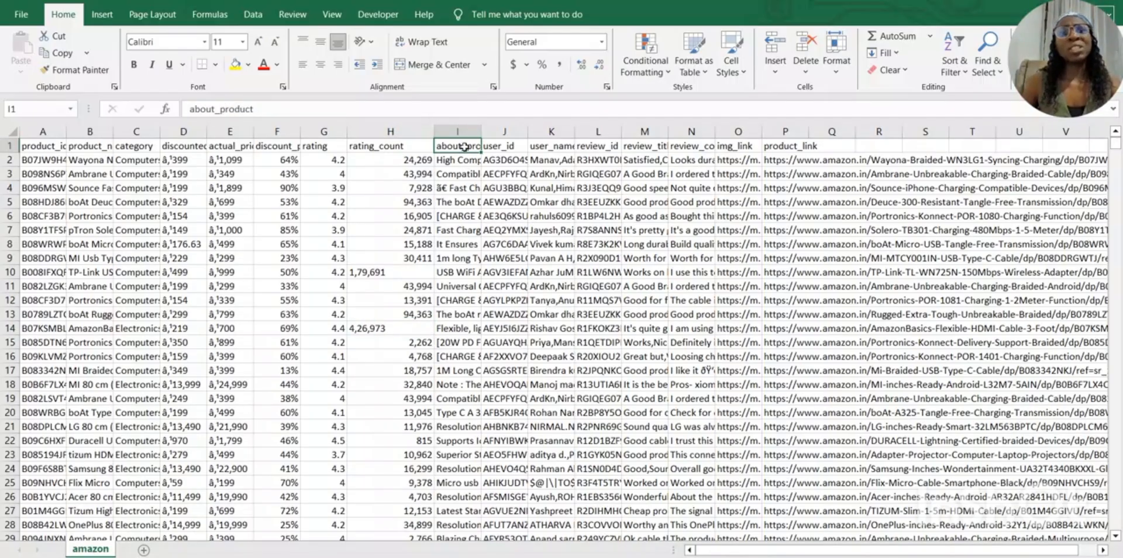
pyautogui.click(503, 146)
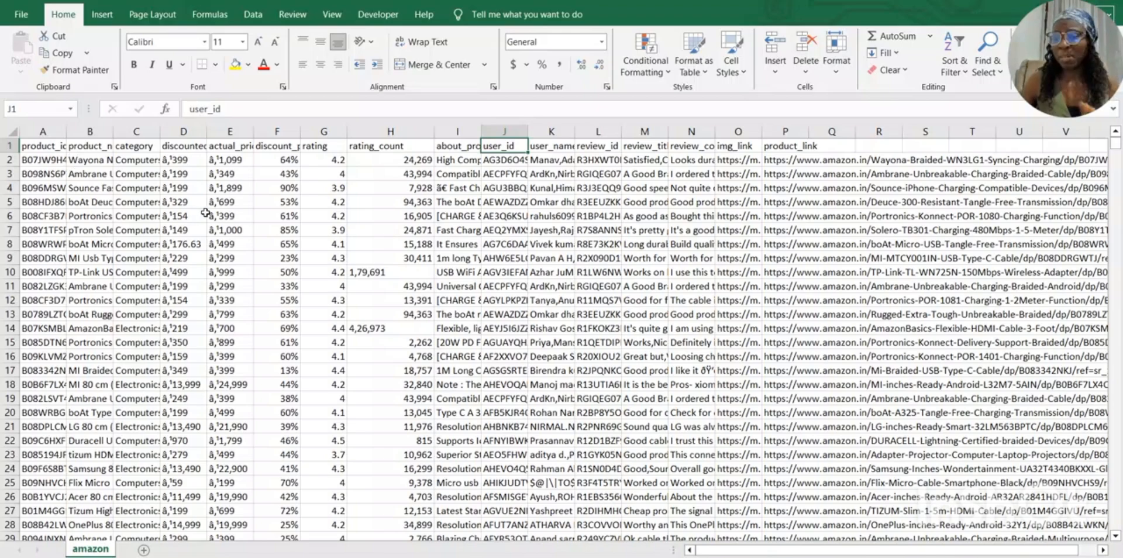
pyautogui.click(465, 145)
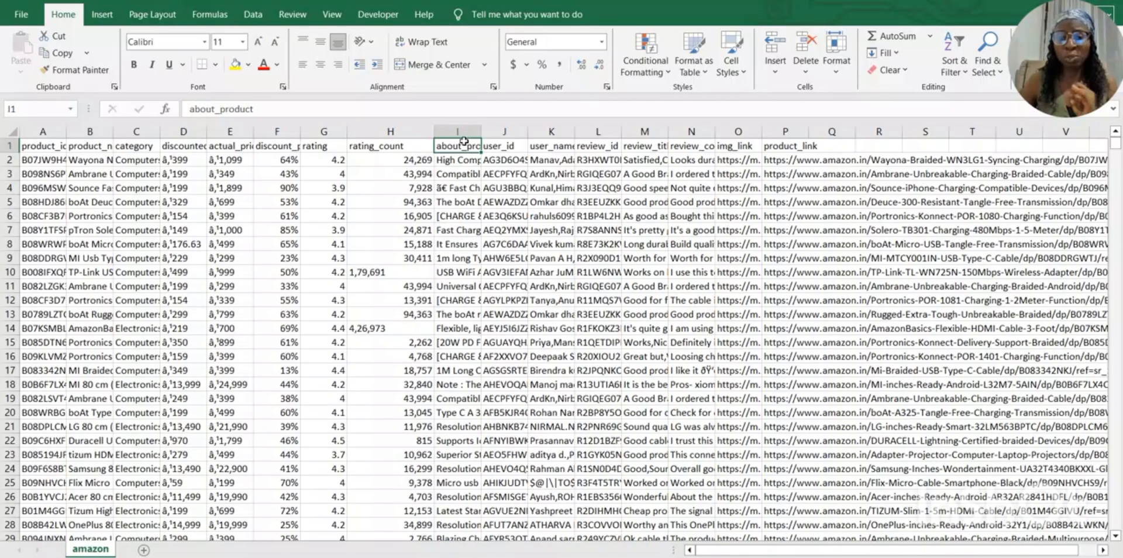
pyautogui.click(550, 132)
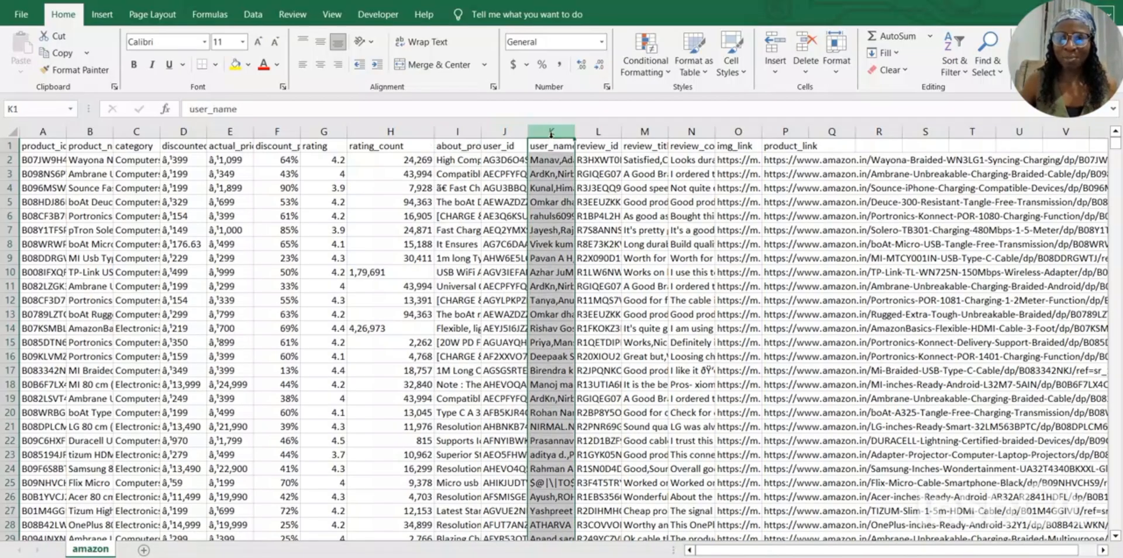
pyautogui.click(597, 132)
pyautogui.click(646, 132)
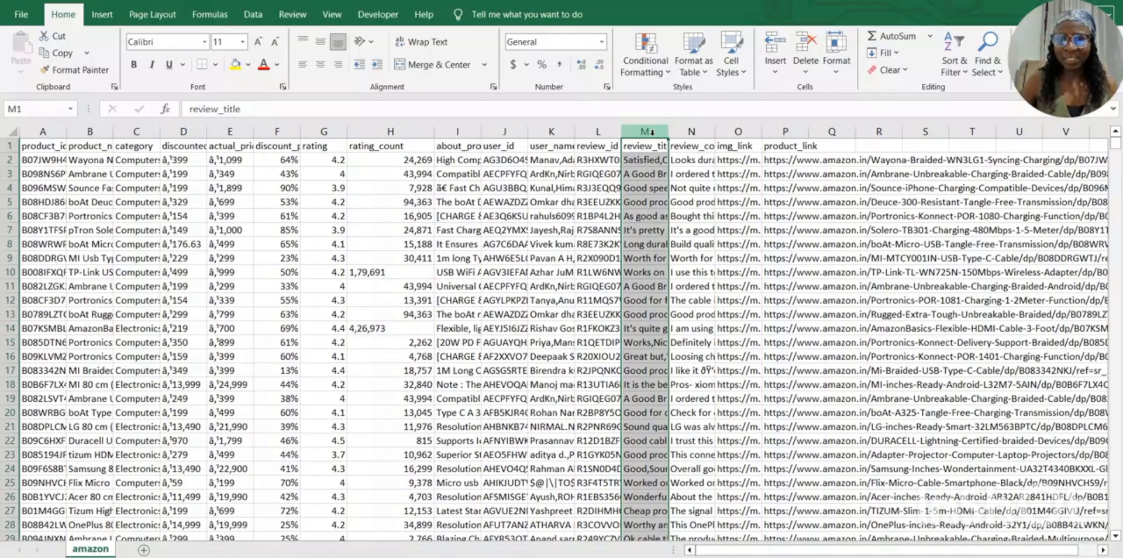
pyautogui.click(691, 147)
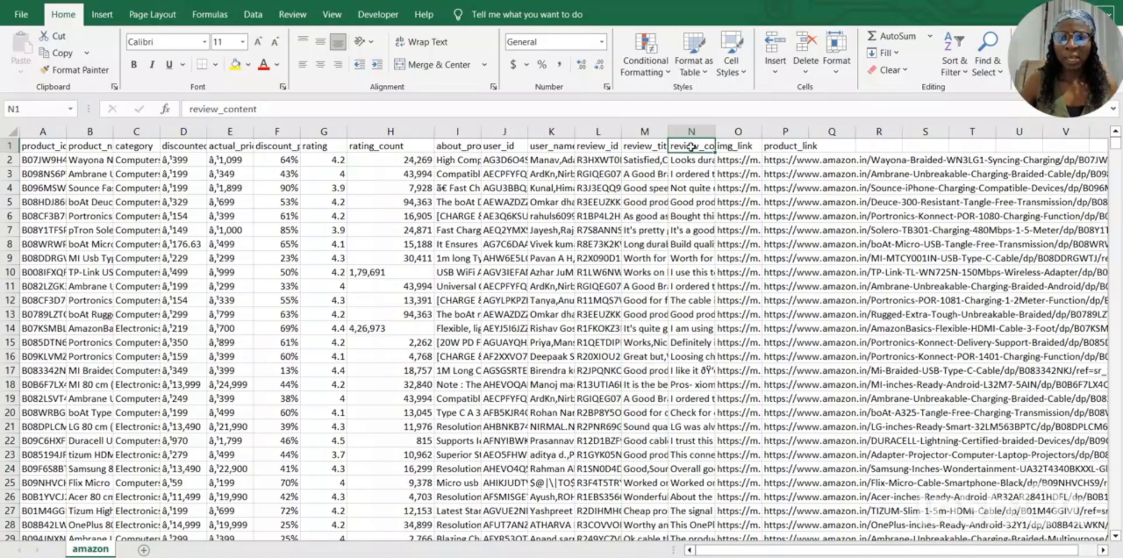
pyautogui.click(691, 160)
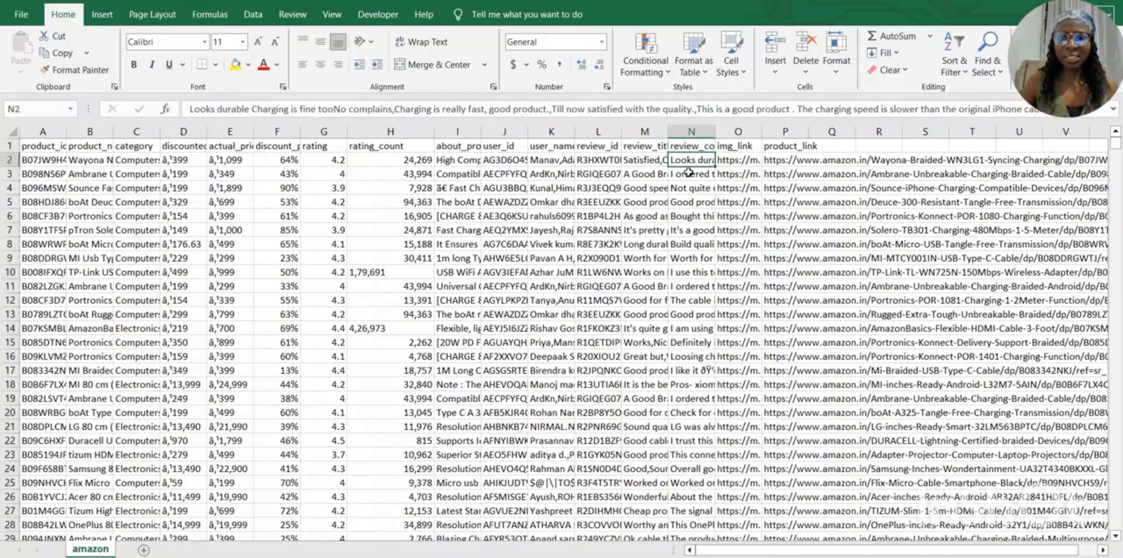
pyautogui.click(691, 187)
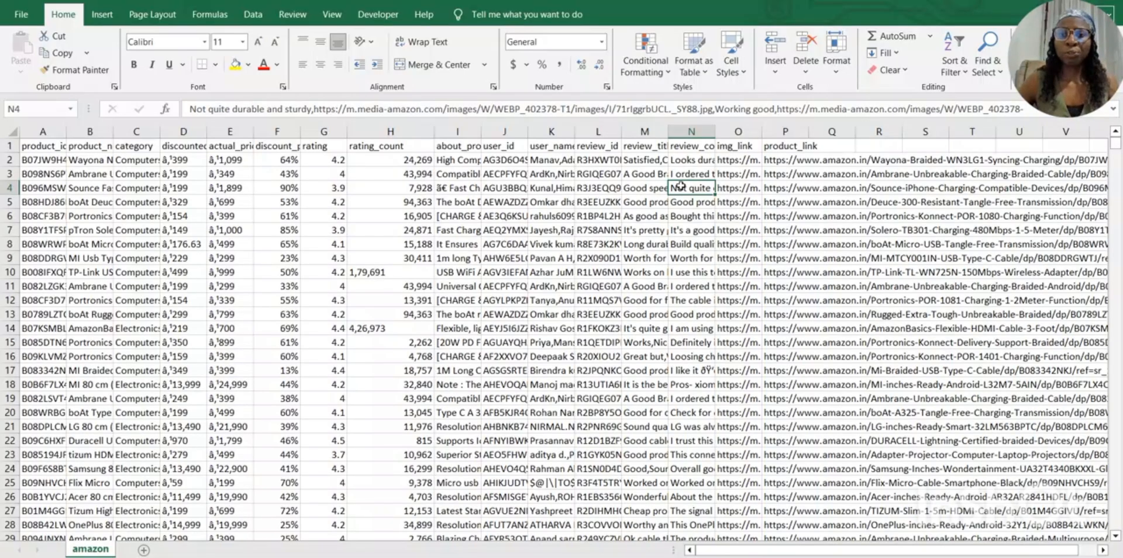
pyautogui.click(738, 145)
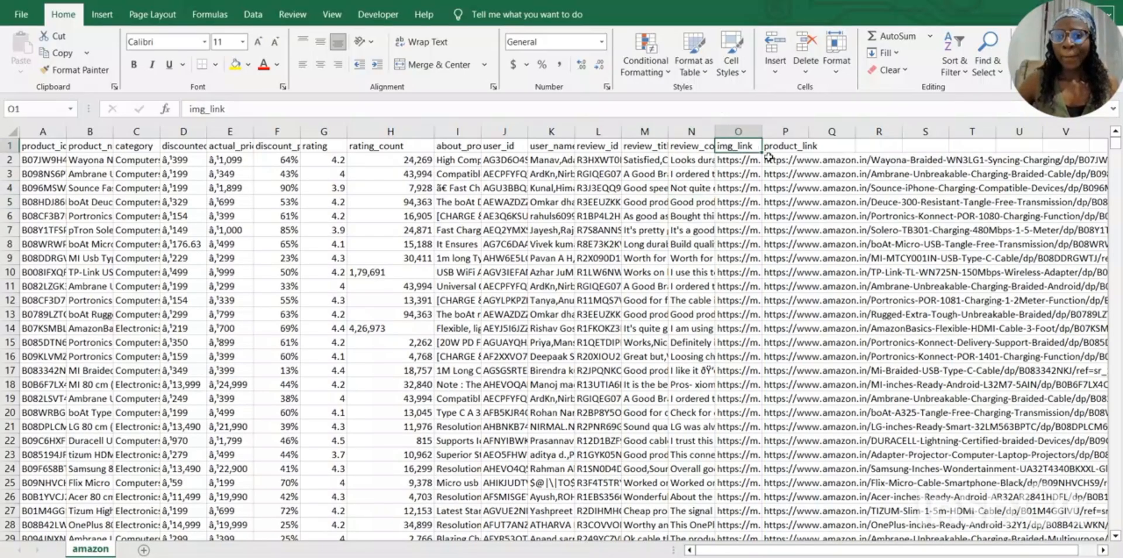
pyautogui.click(737, 129)
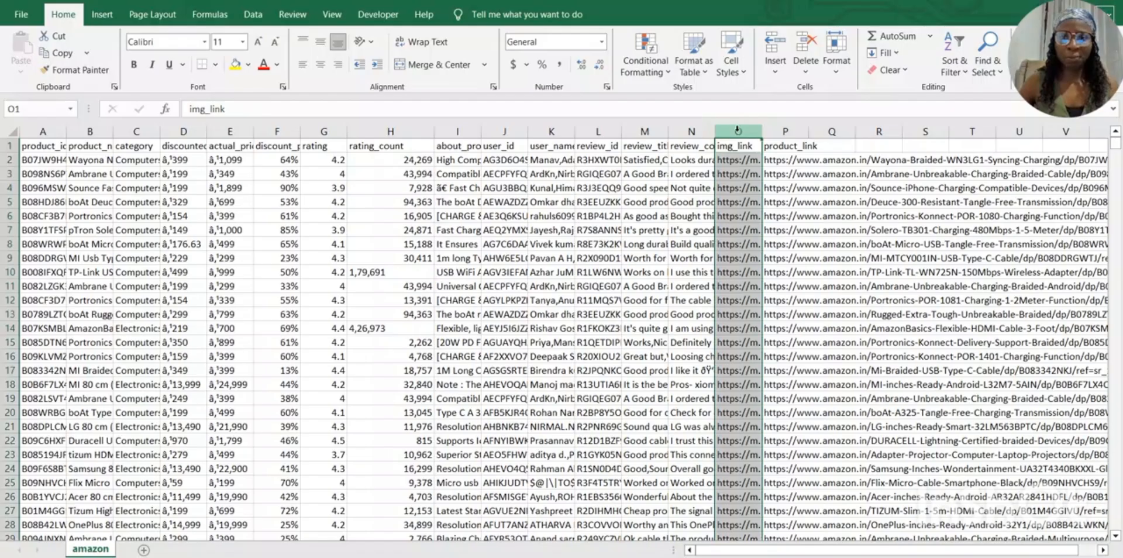
pyautogui.click(783, 146)
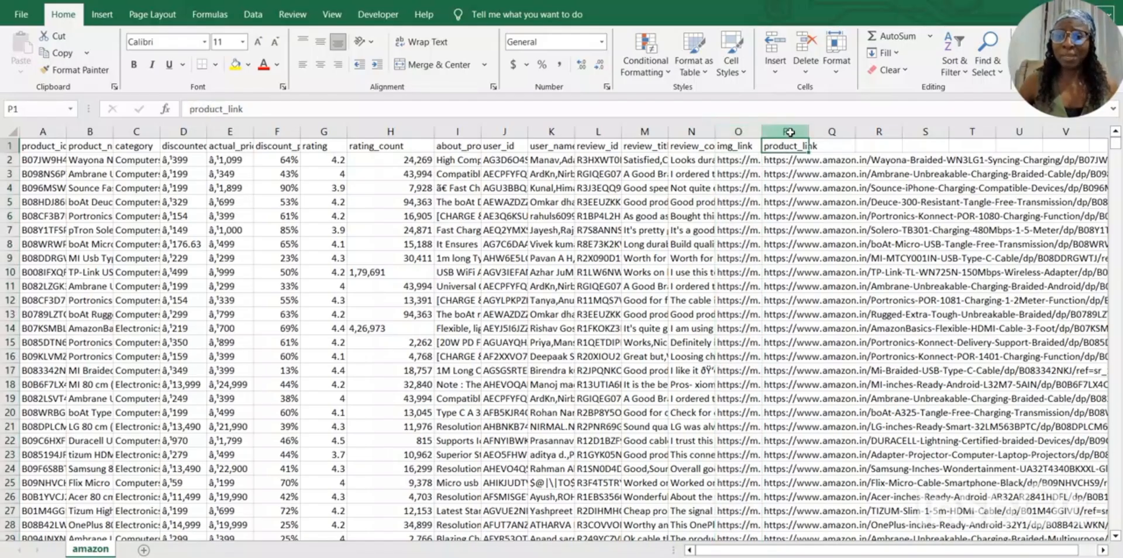
pyautogui.click(791, 131)
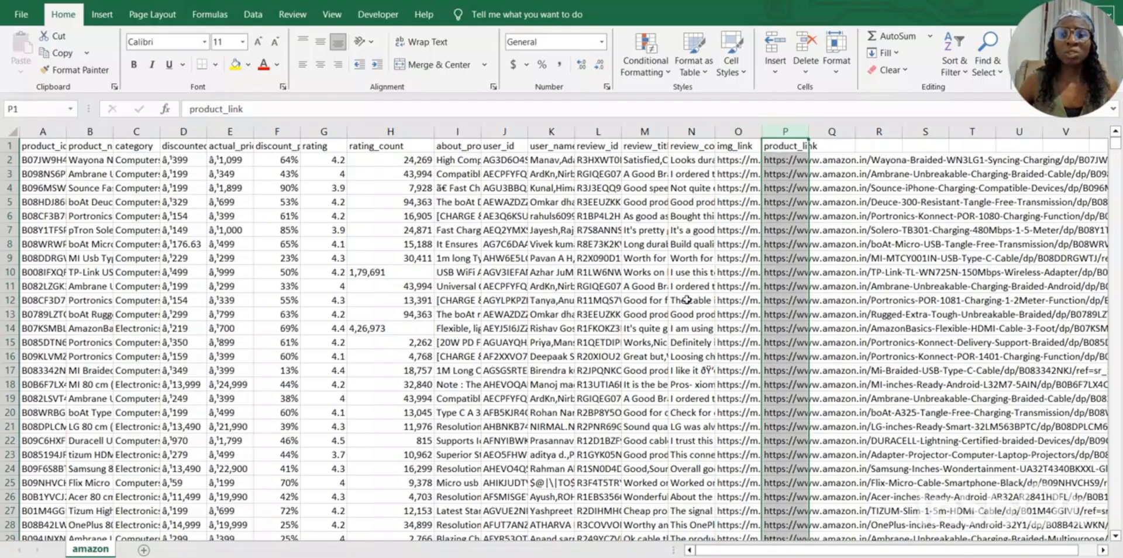
pyautogui.click(700, 206)
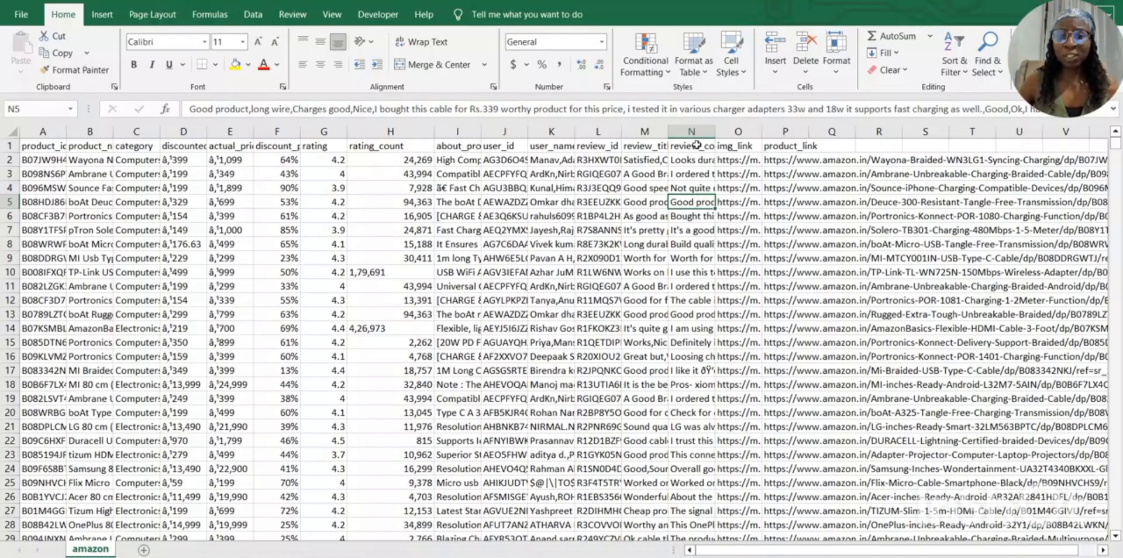
pyautogui.click(691, 131)
pyautogui.click(691, 171)
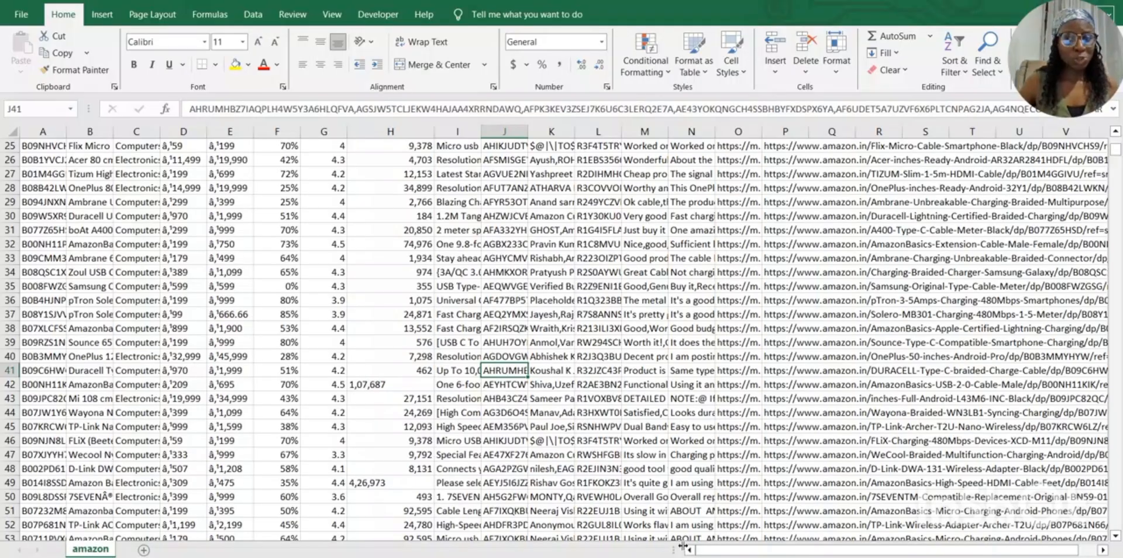
# Go to datarevamper.com in Chrome and open the DataRevamper web app.
pyautogui.hotkey('alt', 'Tab')
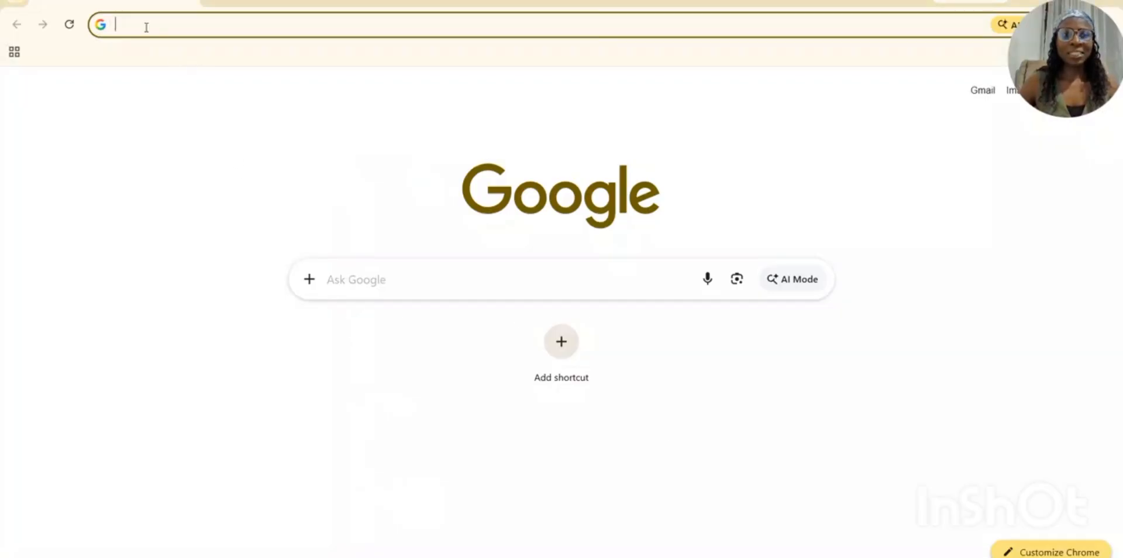
pyautogui.write('data')
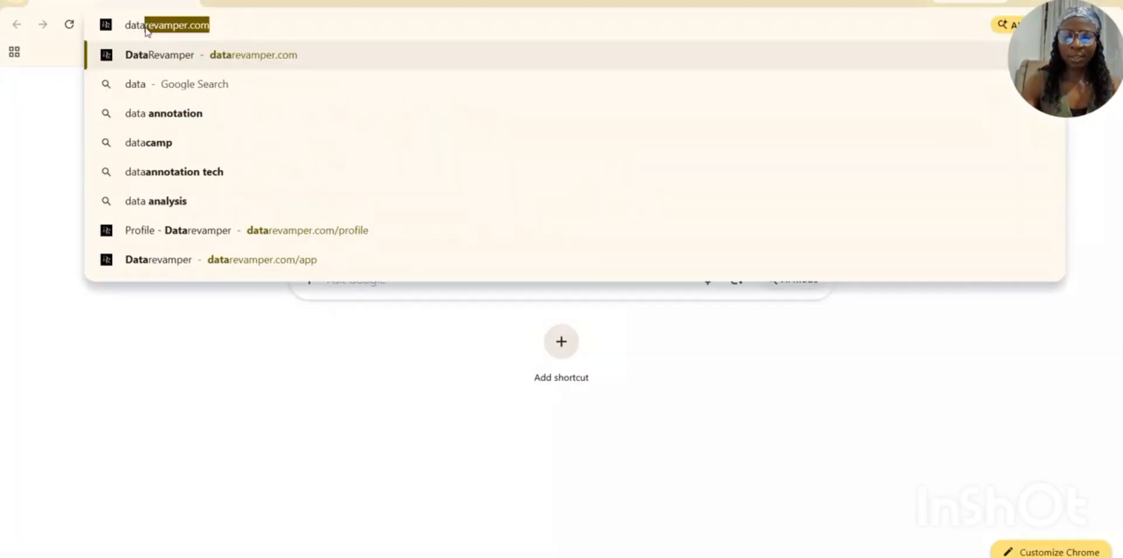
pyautogui.press('Return')
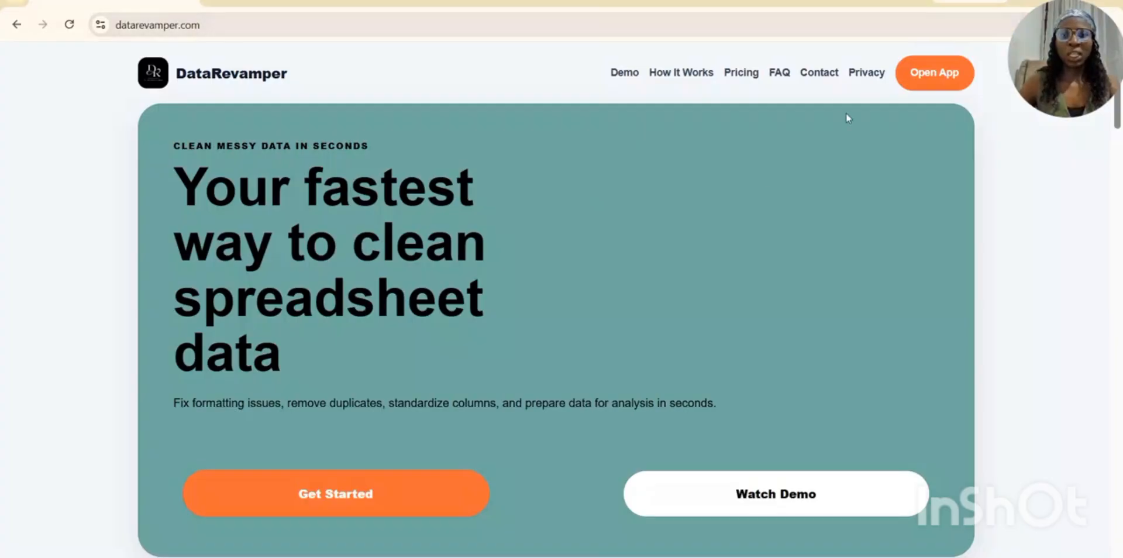
pyautogui.click(945, 76)
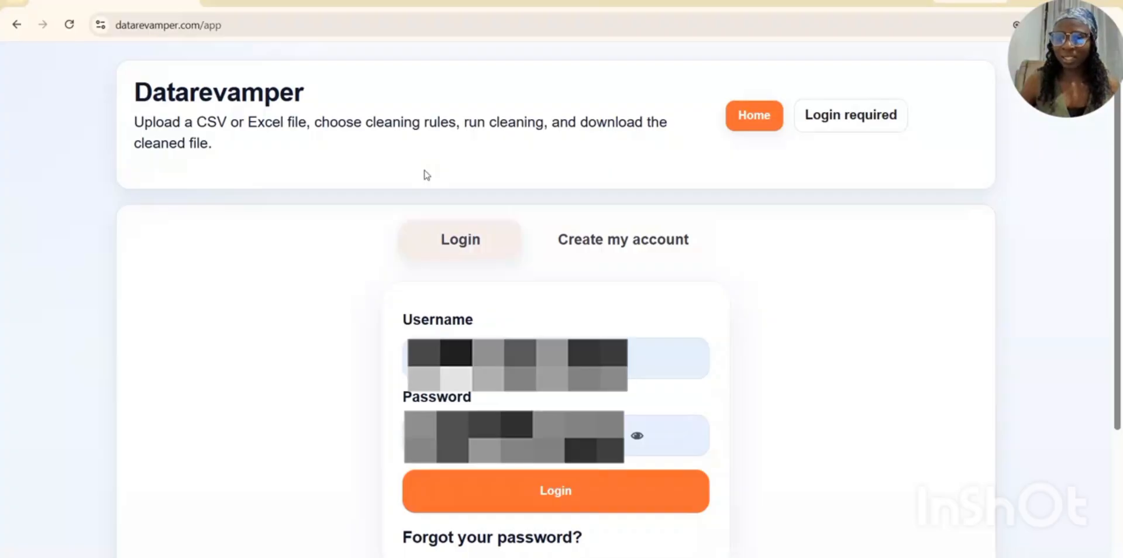
# Log in, choose amazon.csv as the upload file and load the dataset.
pyautogui.scroll(-3, 571, 345)
pyautogui.click(571, 345)
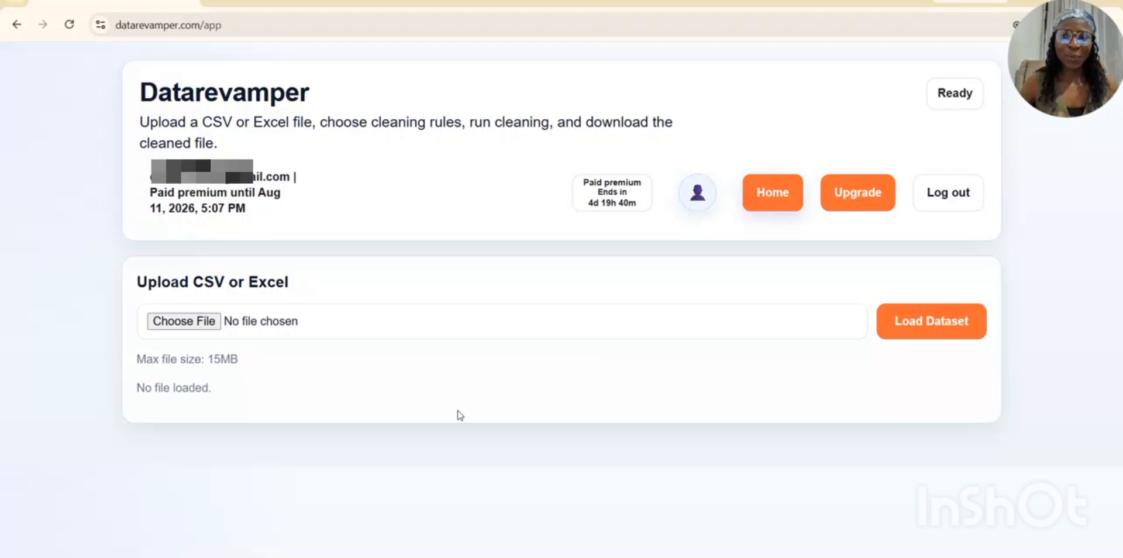
pyautogui.click(186, 322)
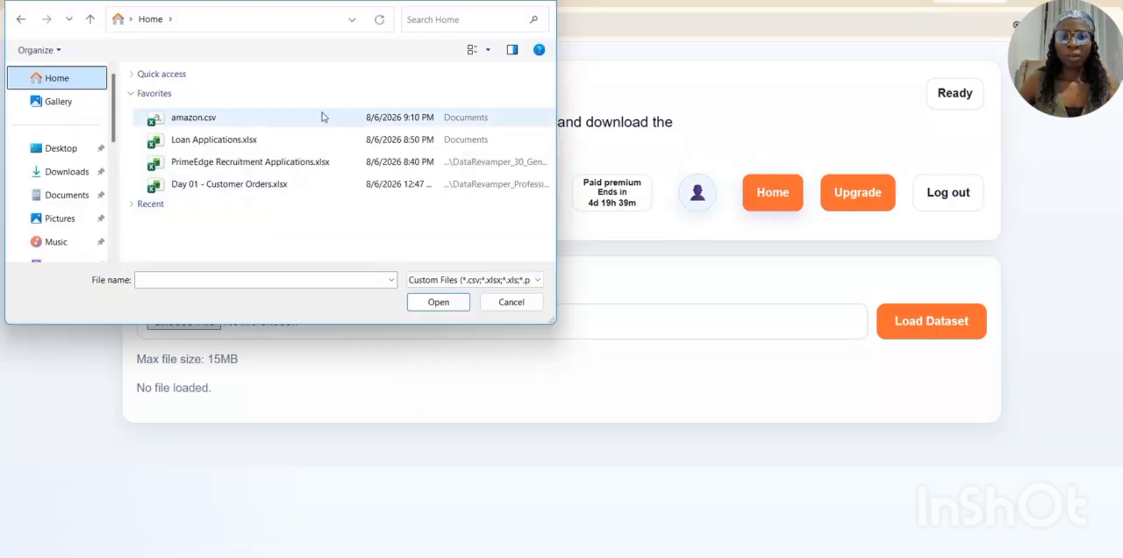
pyautogui.click(245, 119)
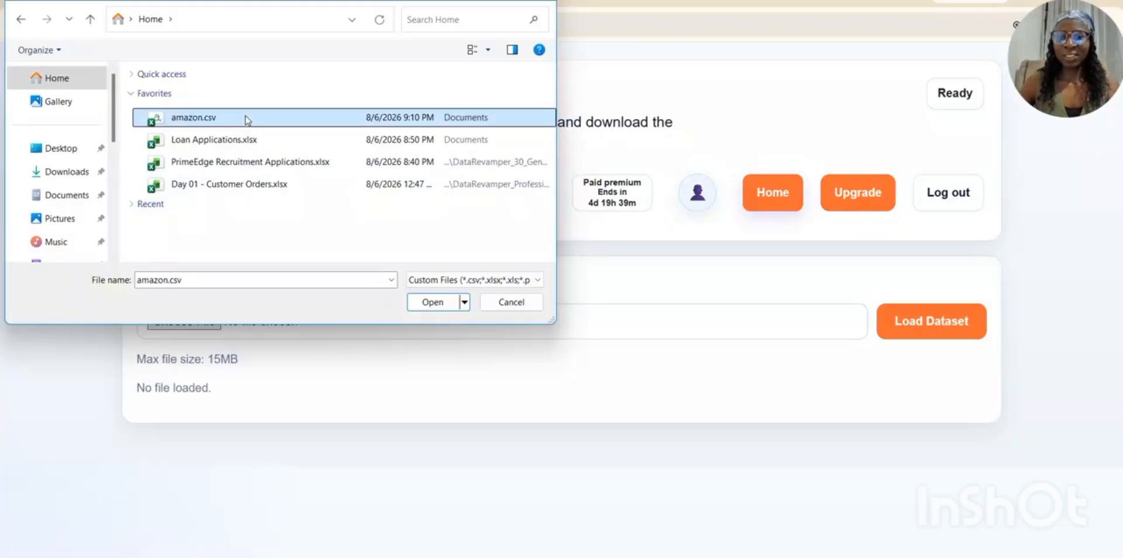
pyautogui.click(440, 304)
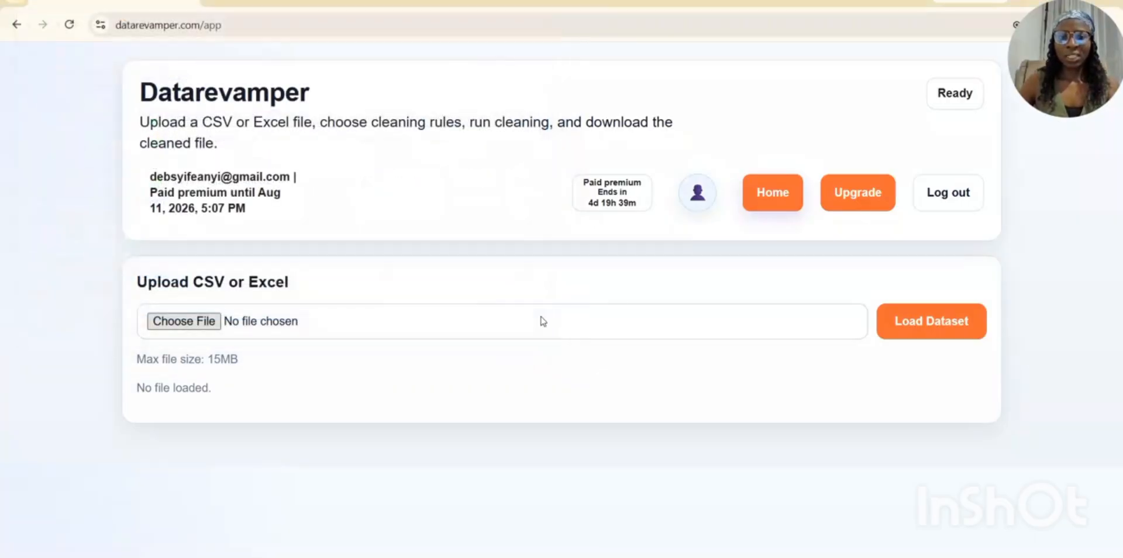
pyautogui.click(924, 333)
# Review amazon.csv's issue cards, including the scanned row count, missing values and suggested fixes.
pyautogui.scroll(-1, 627, 410)
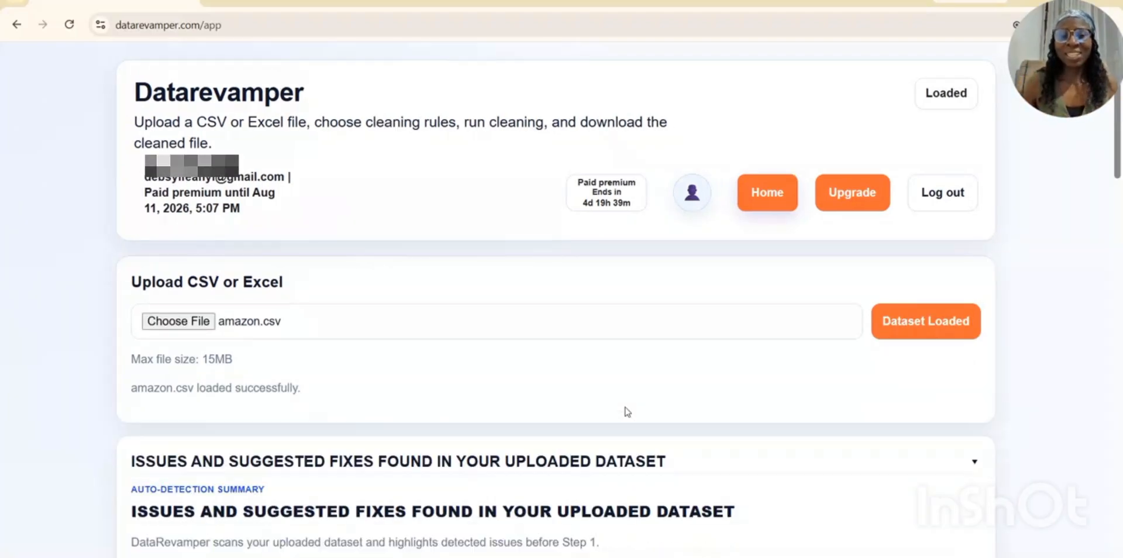
pyautogui.scroll(-7, 626, 411)
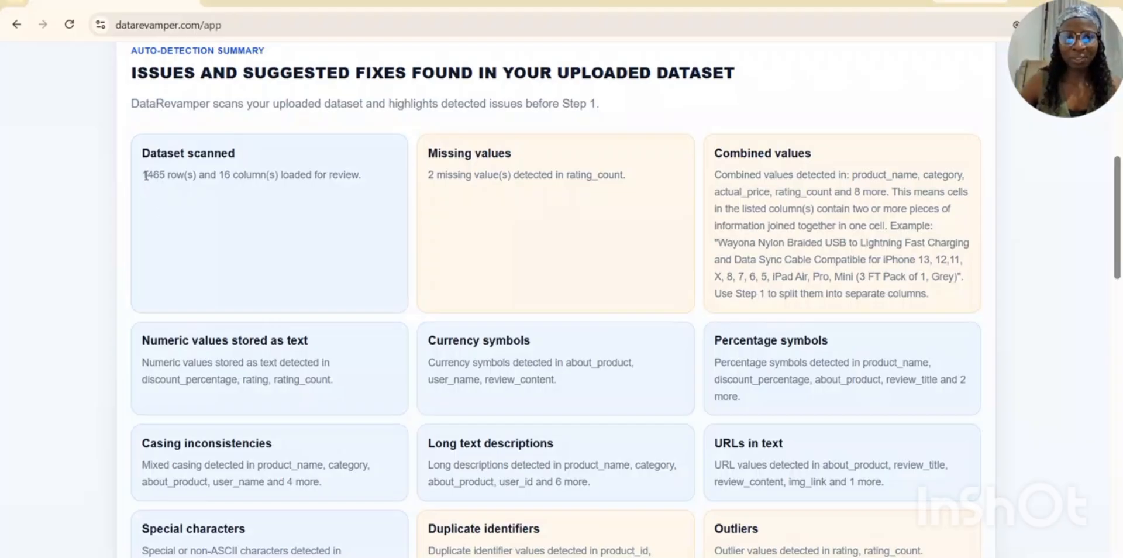
pyautogui.moveTo(142, 174); pyautogui.dragTo(198, 174)
pyautogui.click(200, 220)
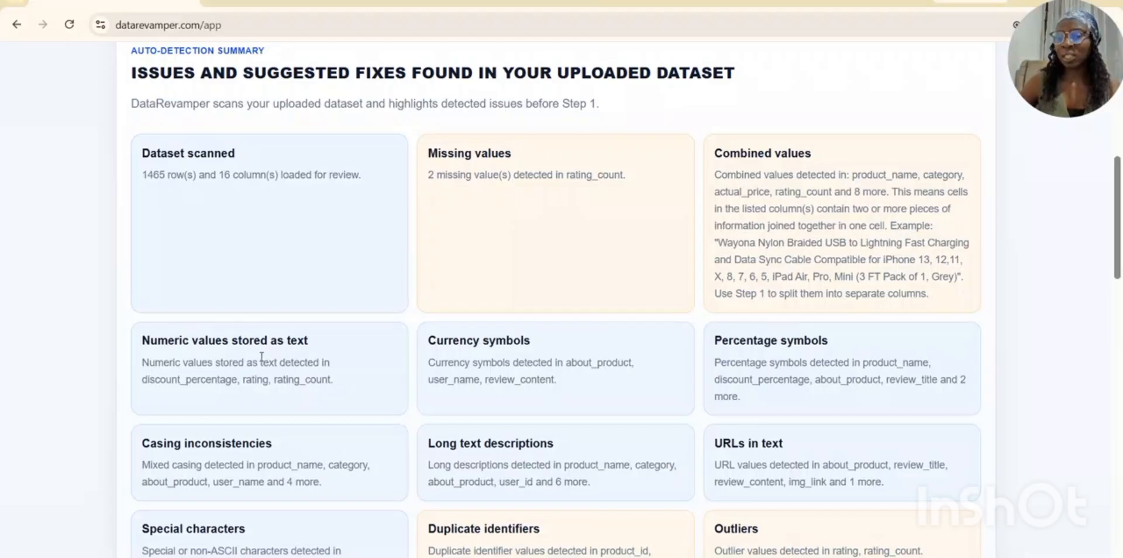
pyautogui.scroll(-1, 260, 356)
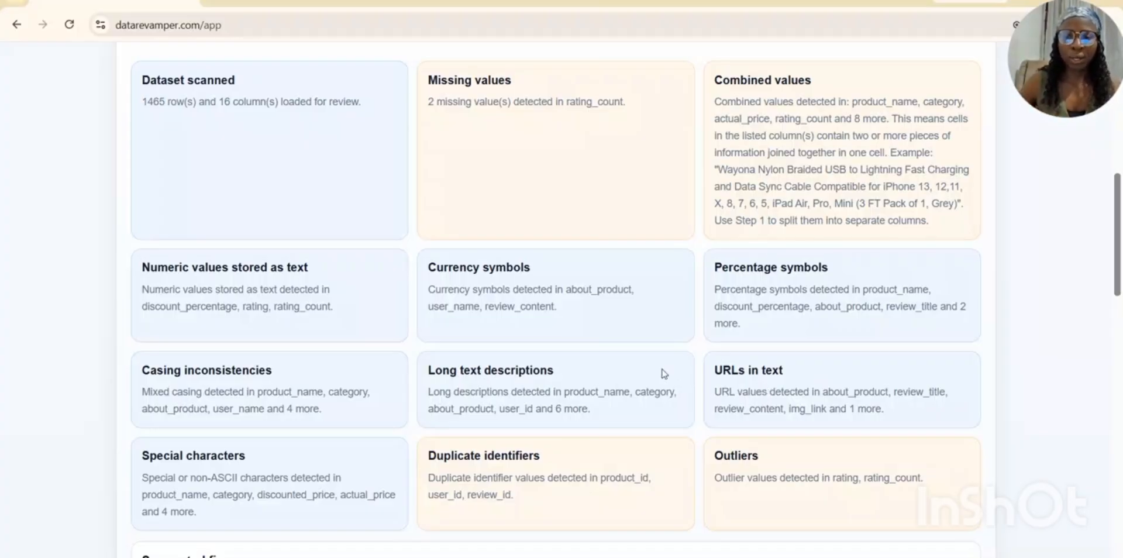
pyautogui.scroll(-3, 550, 403)
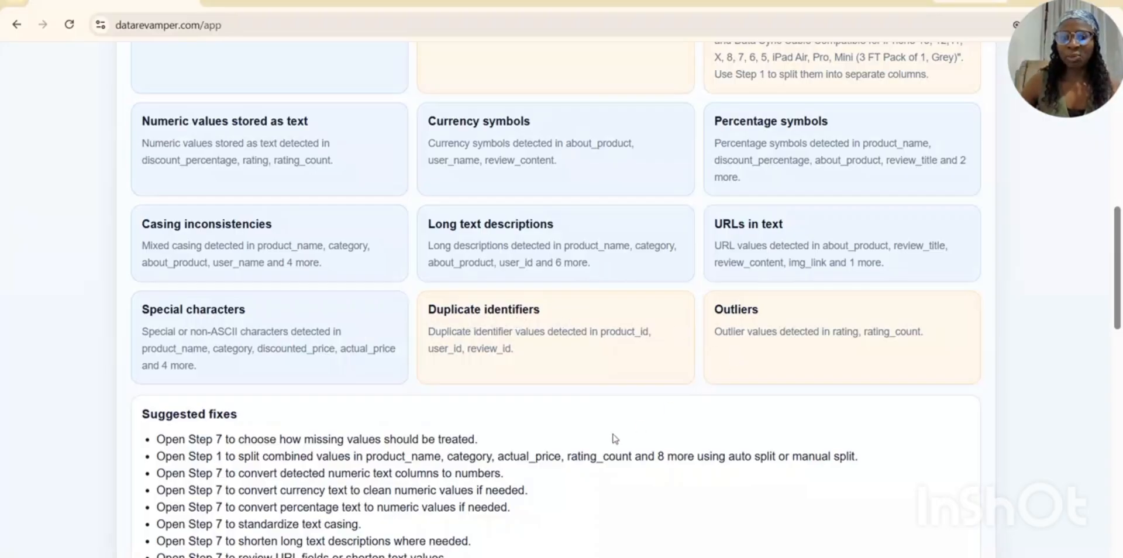
pyautogui.scroll(-1, 597, 440)
pyautogui.scroll(-1, 598, 440)
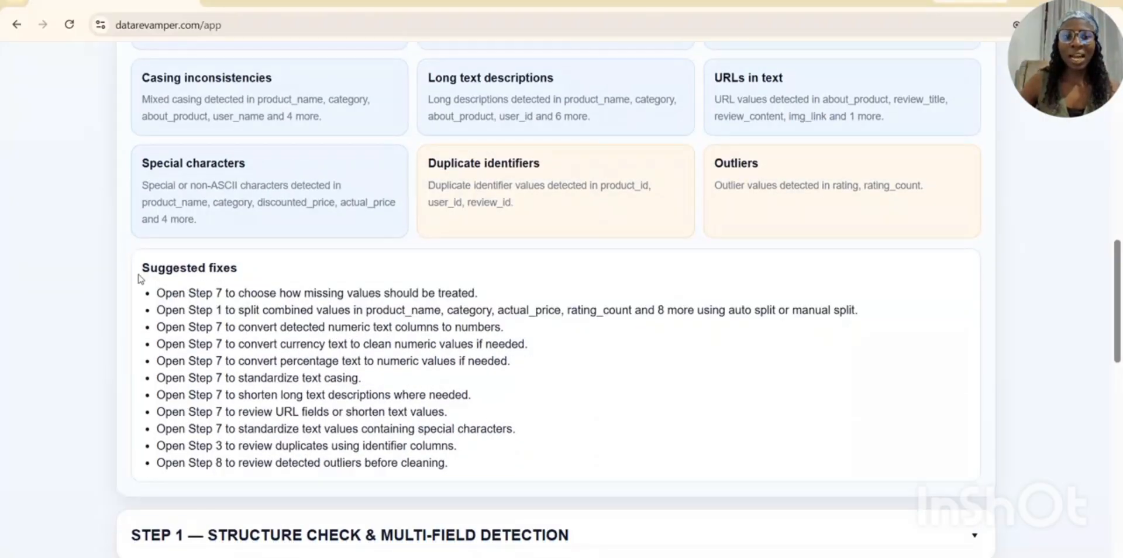
pyautogui.moveTo(142, 269); pyautogui.dragTo(245, 269)
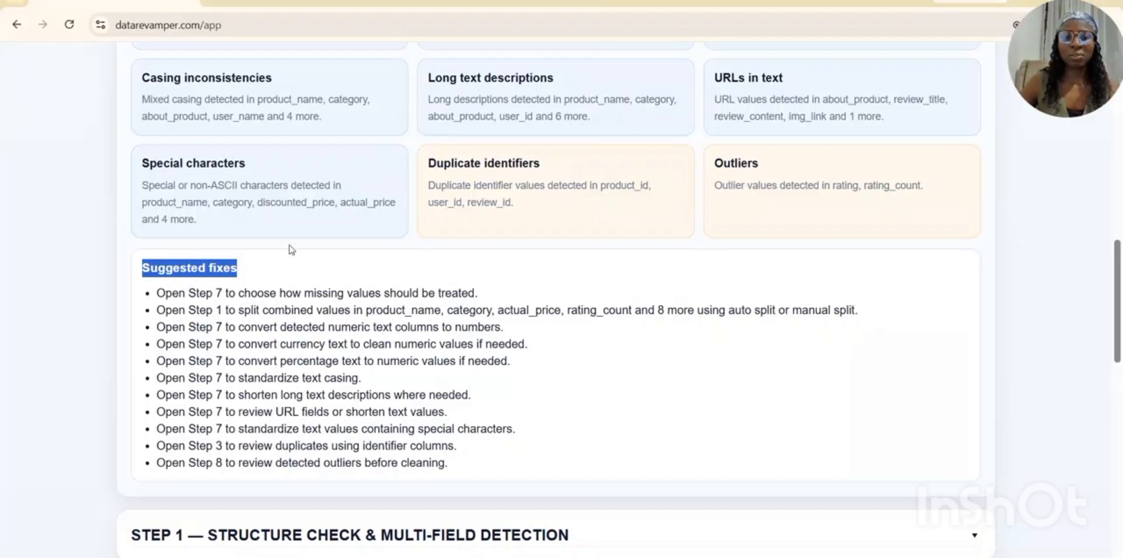
pyautogui.scroll(-6, 244, 156)
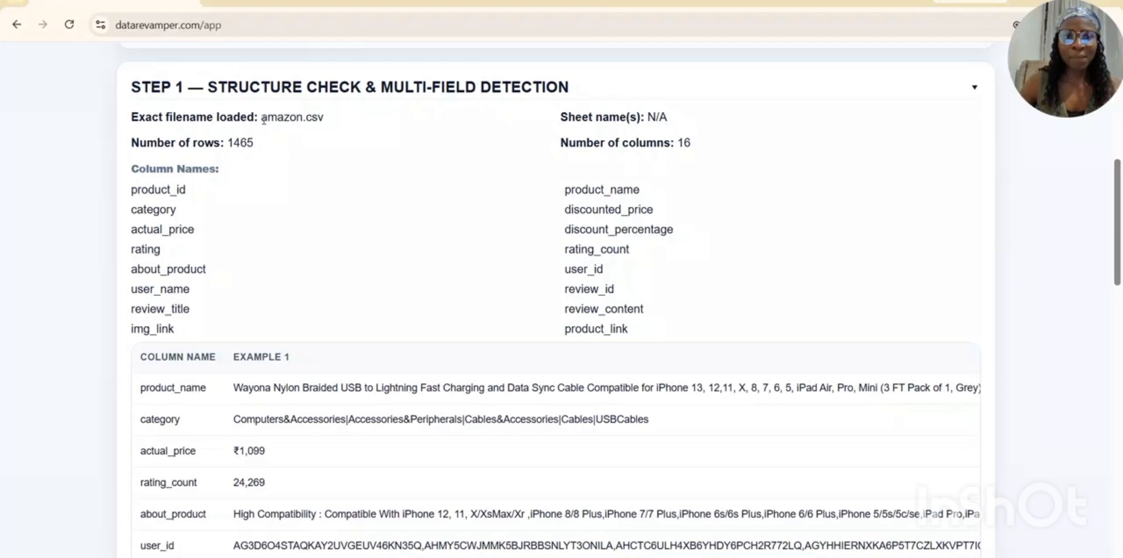
# Look over Step 1's column examples for amazon.csv and expand Step 2, Dataset Inspection.
pyautogui.moveTo(260, 119); pyautogui.dragTo(331, 123)
pyautogui.click(266, 144)
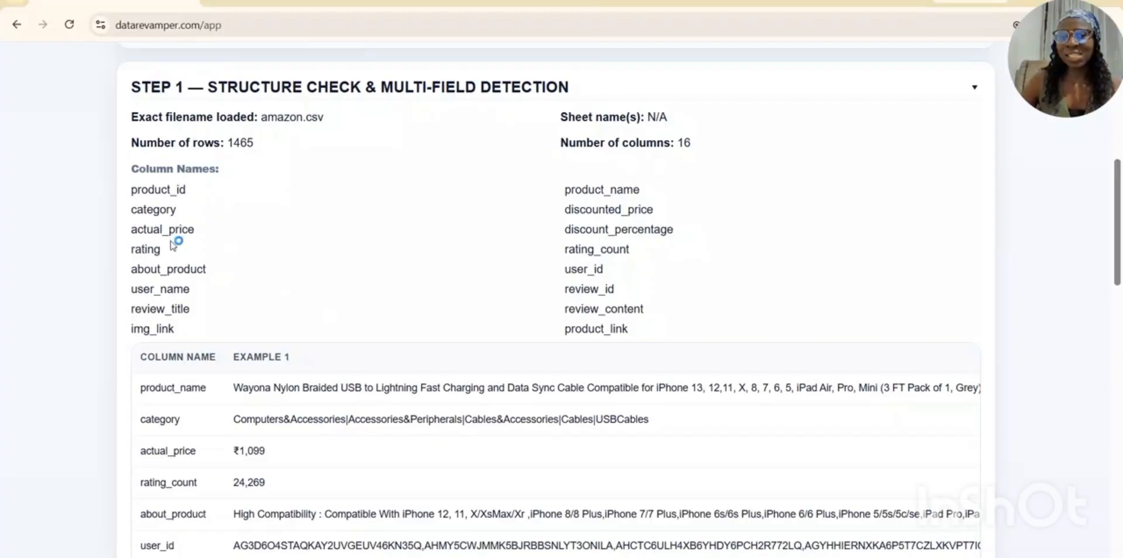
pyautogui.scroll(-5, 586, 340)
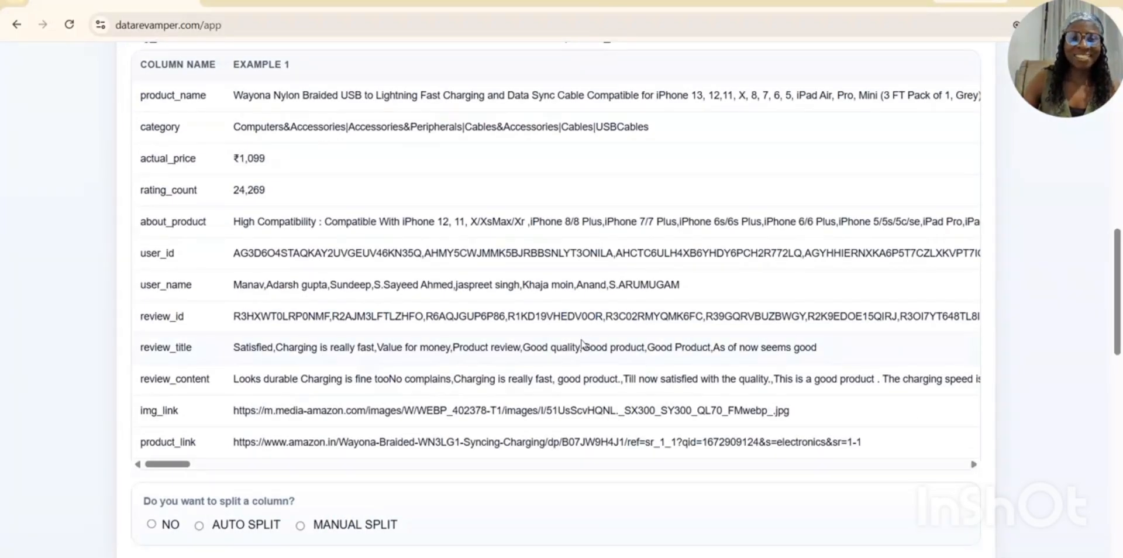
pyautogui.scroll(-3, 586, 340)
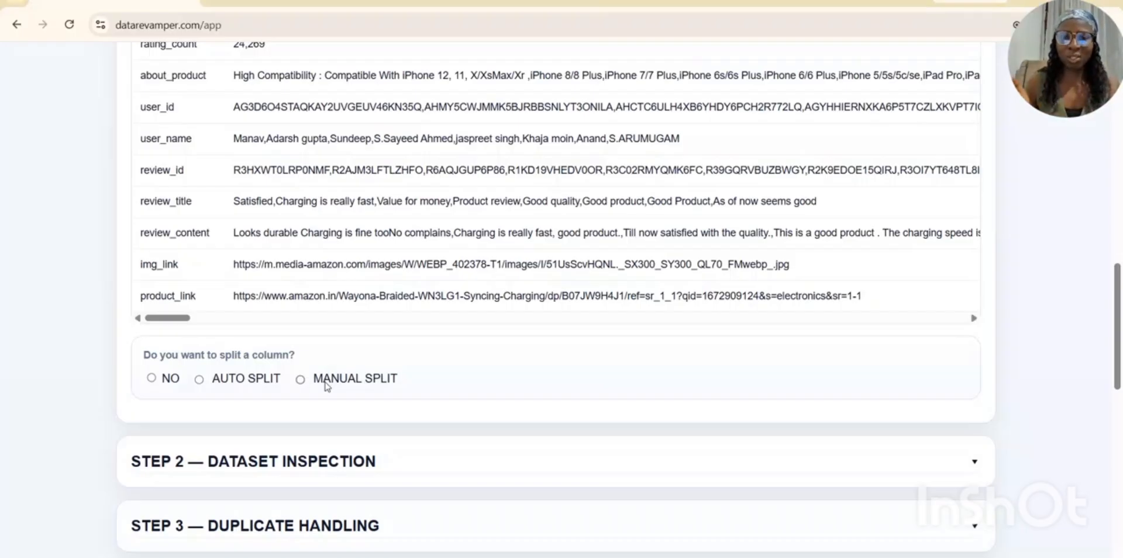
pyautogui.scroll(-3, 326, 383)
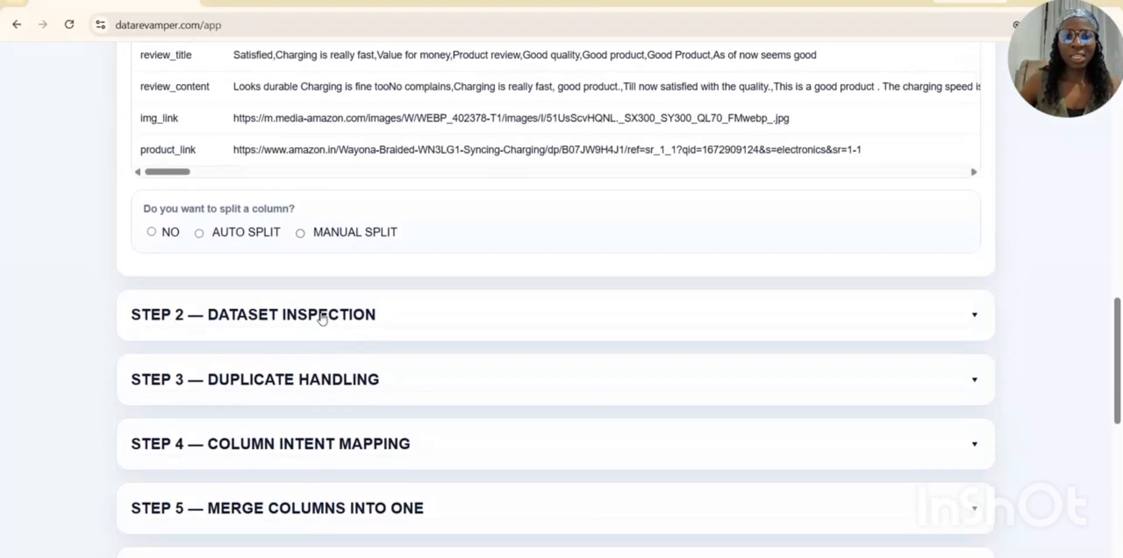
pyautogui.click(322, 316)
pyautogui.scroll(10, 322, 316)
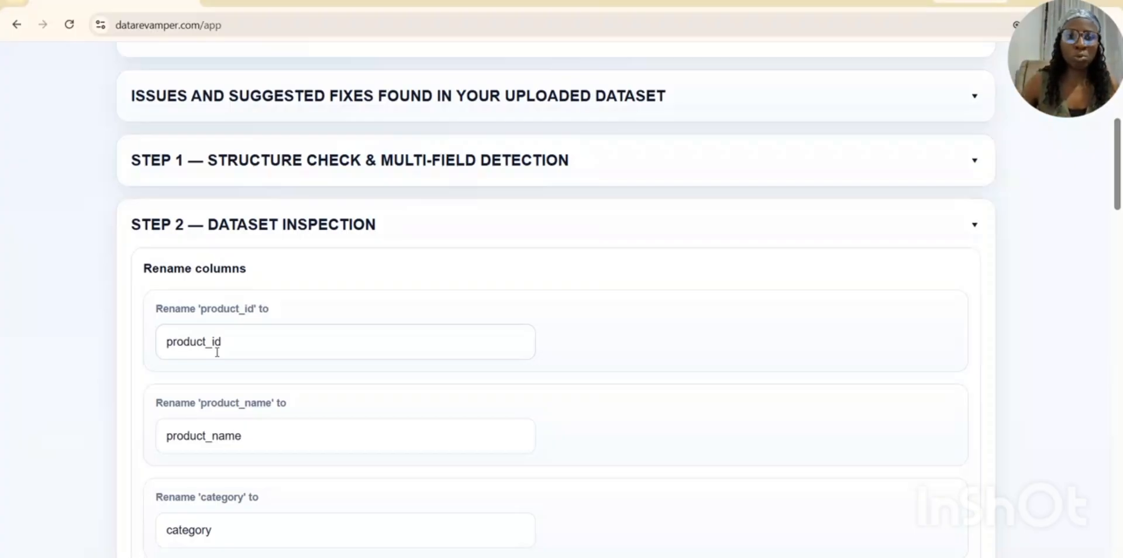
# Rename product_id, product_name, discounted_price and actual_price with spaces instead of underscores.
pyautogui.click(214, 352)
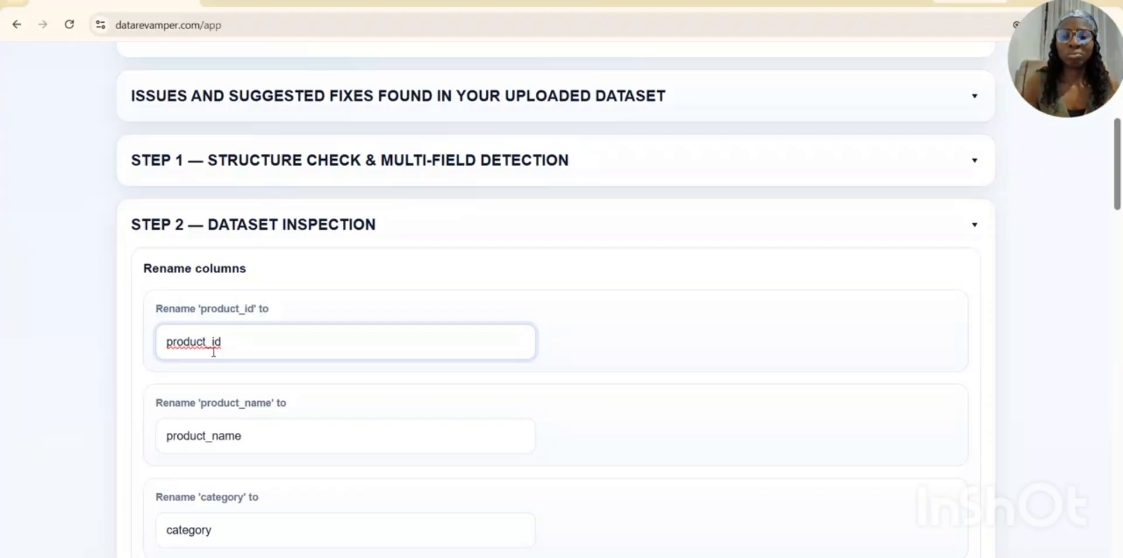
pyautogui.press('BackSpace')
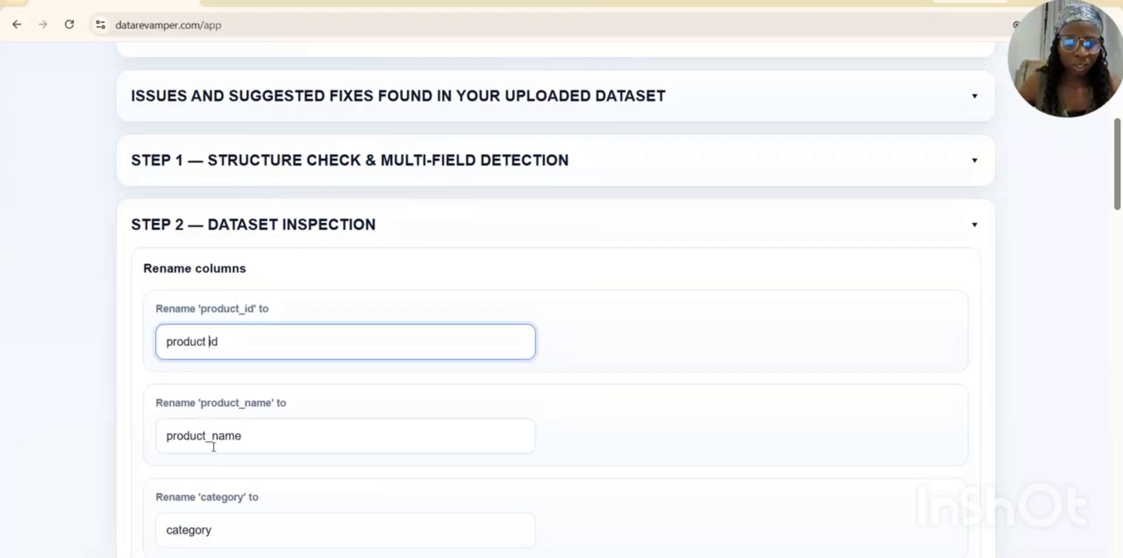
pyautogui.click(214, 439)
pyautogui.press('BackSpace')
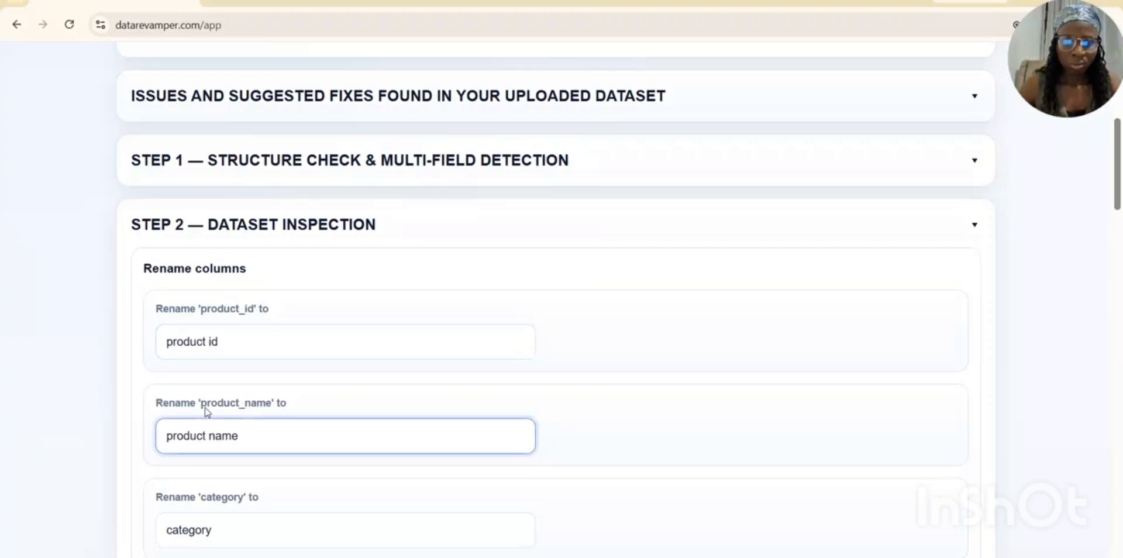
pyautogui.scroll(-3, 208, 413)
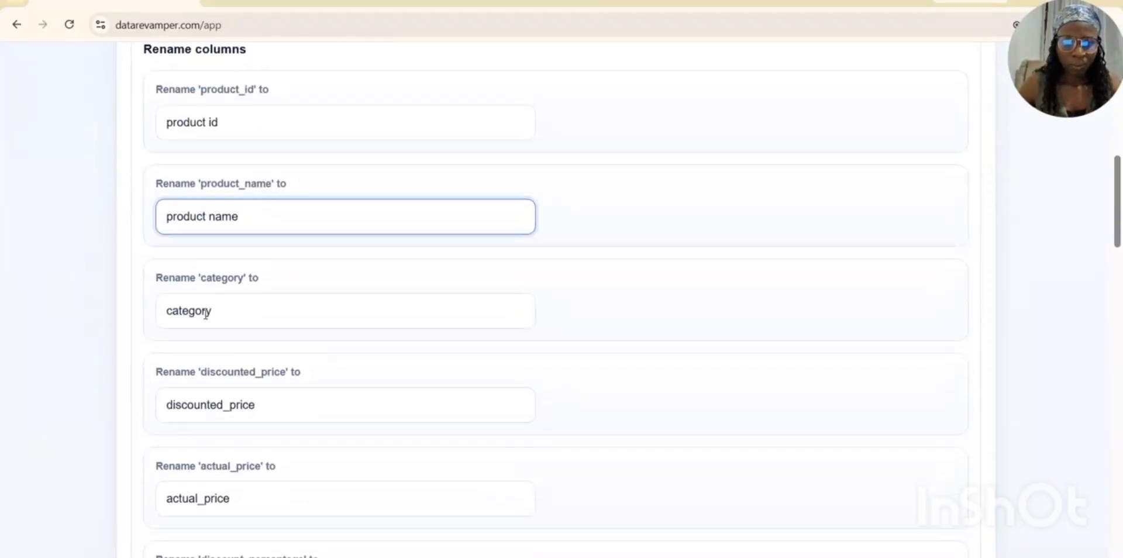
pyautogui.click(228, 409)
pyautogui.press('BackSpace')
pyautogui.scroll(-3, 230, 410)
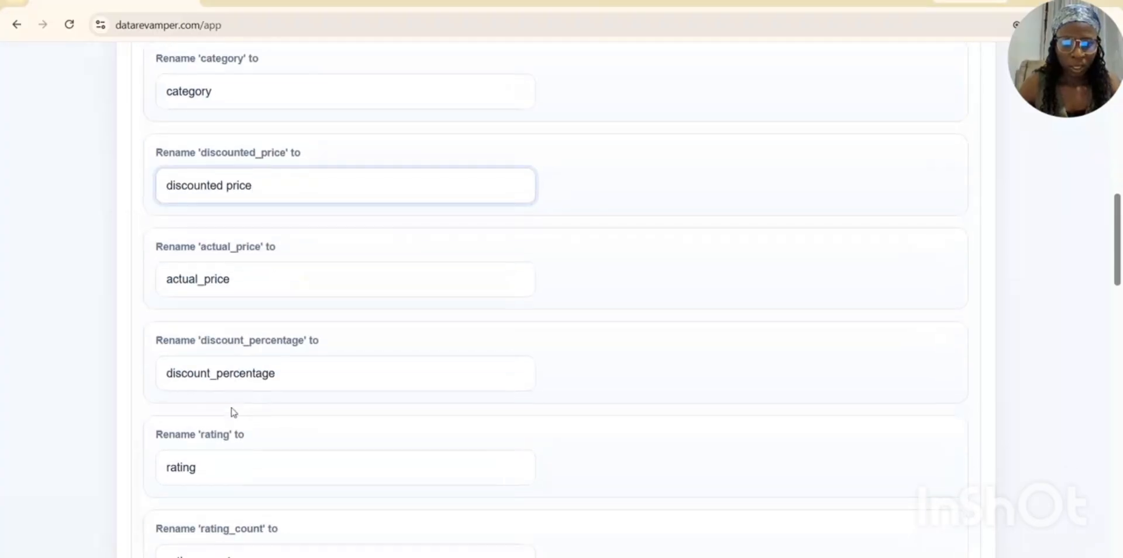
pyautogui.click(206, 279)
pyautogui.press('BackSpace')
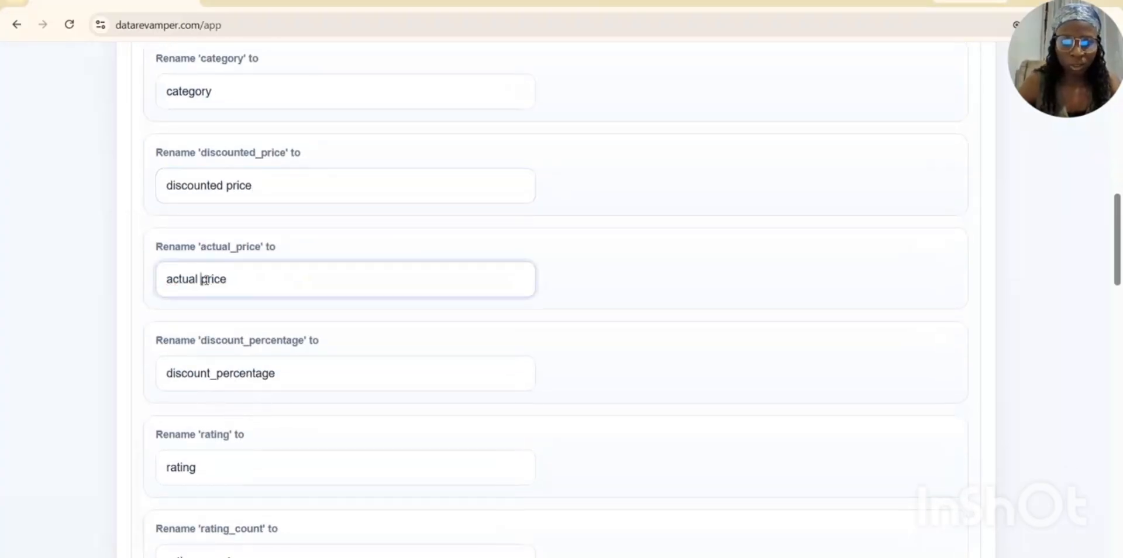
# Rename discount_percentage, rating_count and review_content with spaces instead of underscores.
pyautogui.click(216, 373)
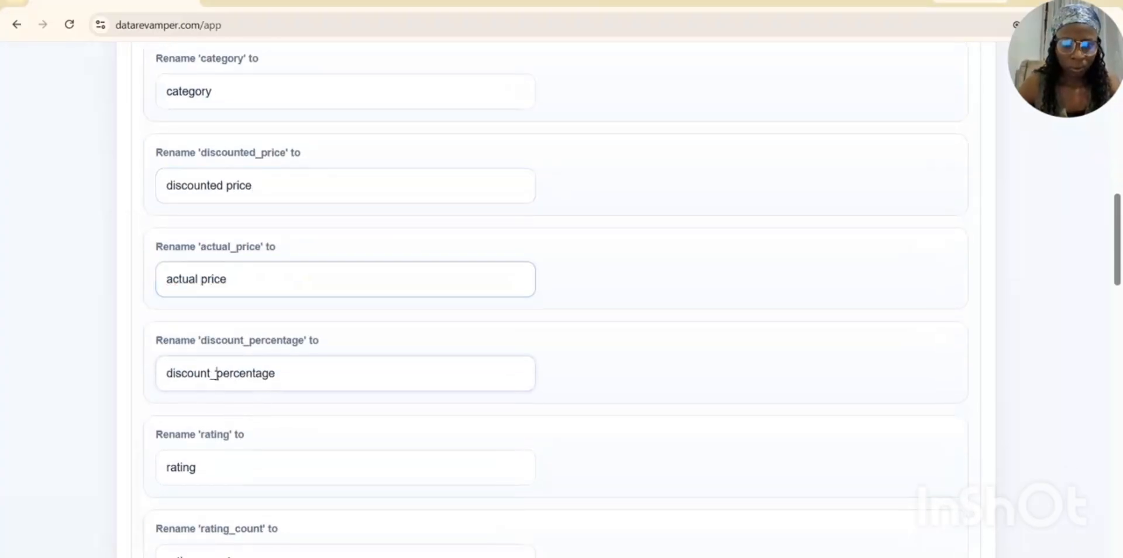
pyautogui.press('BackSpace')
pyautogui.scroll(-4, 216, 376)
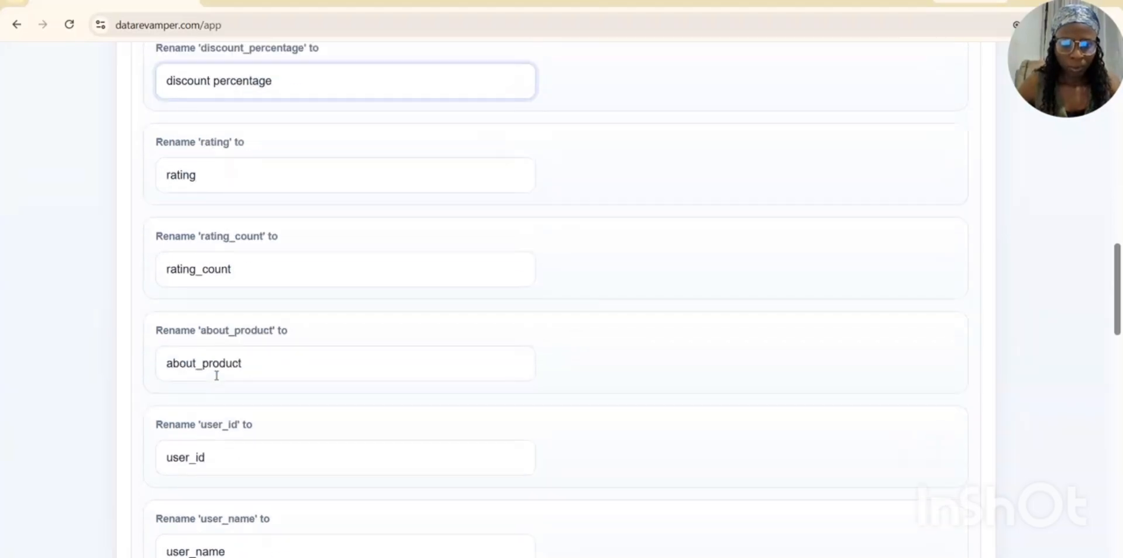
pyautogui.click(202, 269)
pyautogui.doubleClick(201, 269)
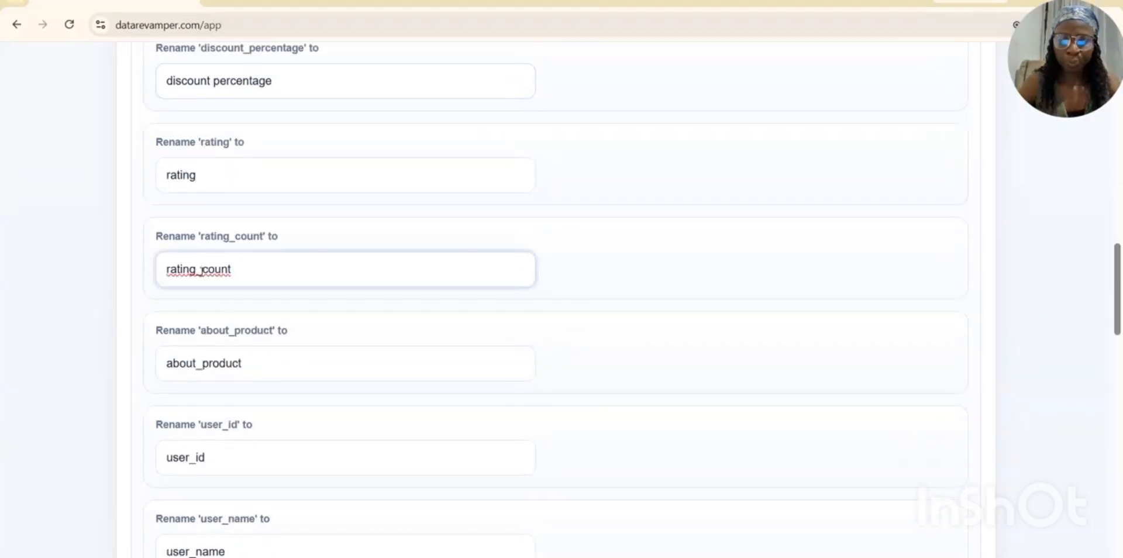
pyautogui.click(202, 269)
pyautogui.press('BackSpace')
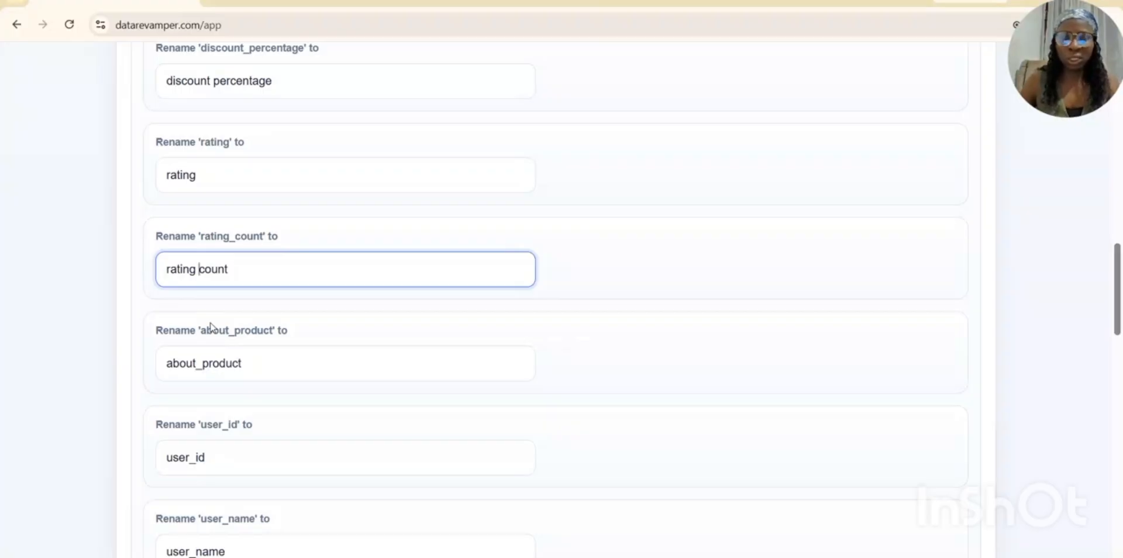
pyautogui.scroll(-2, 211, 326)
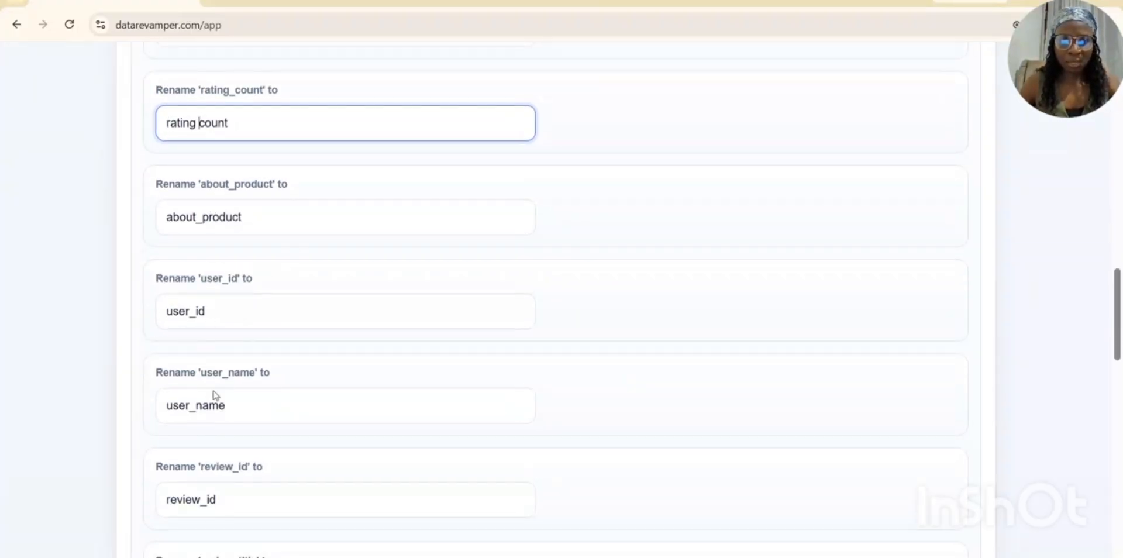
pyautogui.scroll(-2, 208, 398)
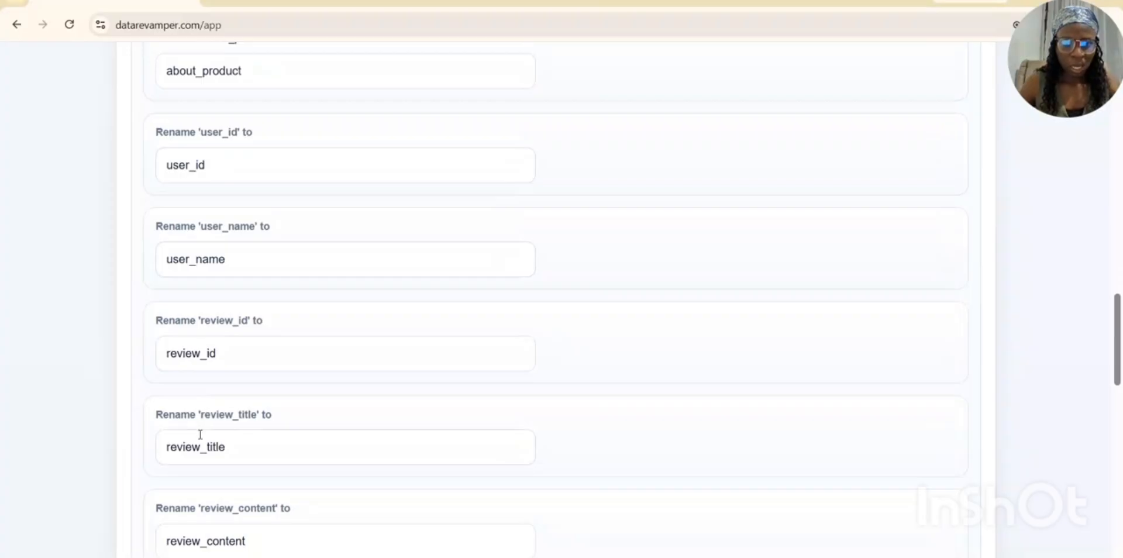
pyautogui.scroll(-2, 201, 433)
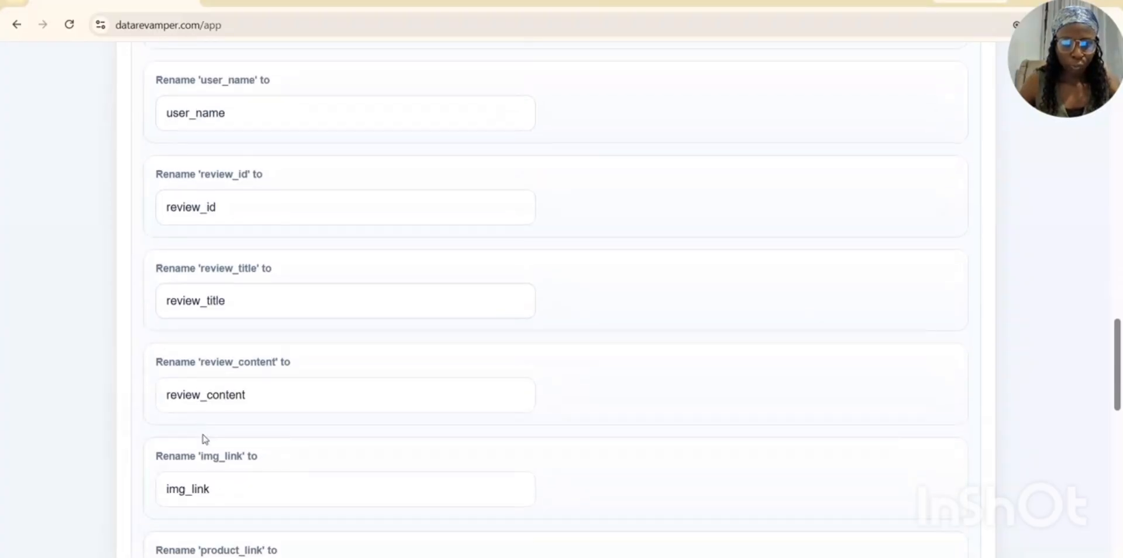
pyautogui.click(207, 398)
pyautogui.press('BackSpace')
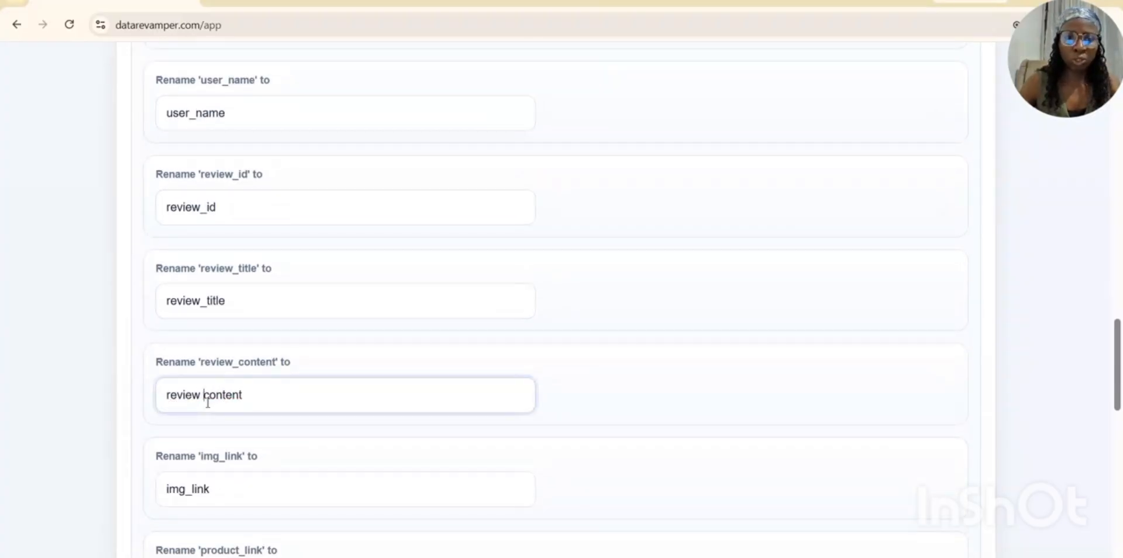
pyautogui.scroll(-3, 207, 403)
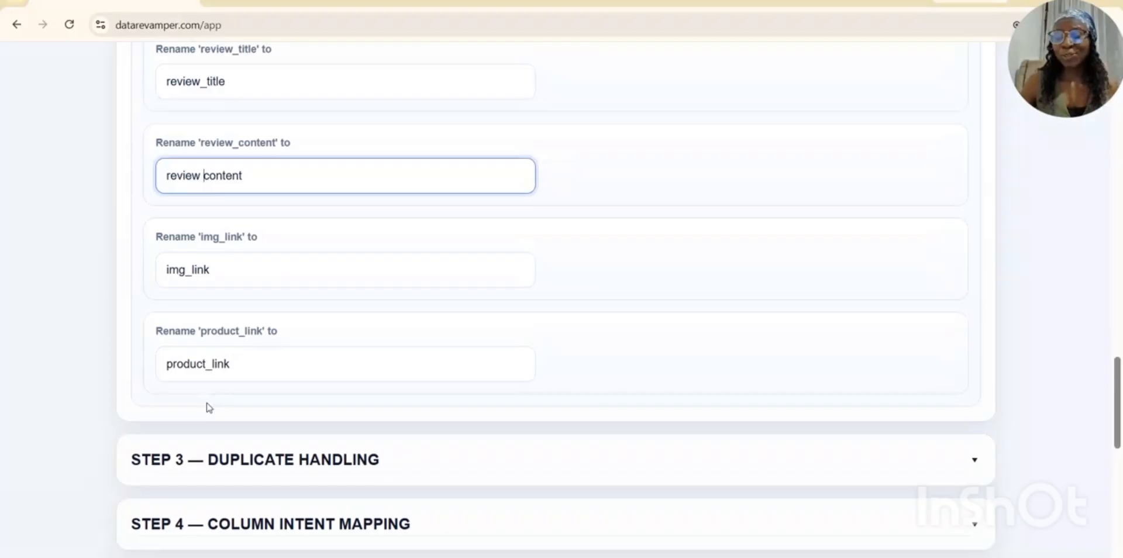
pyautogui.scroll(-2, 209, 406)
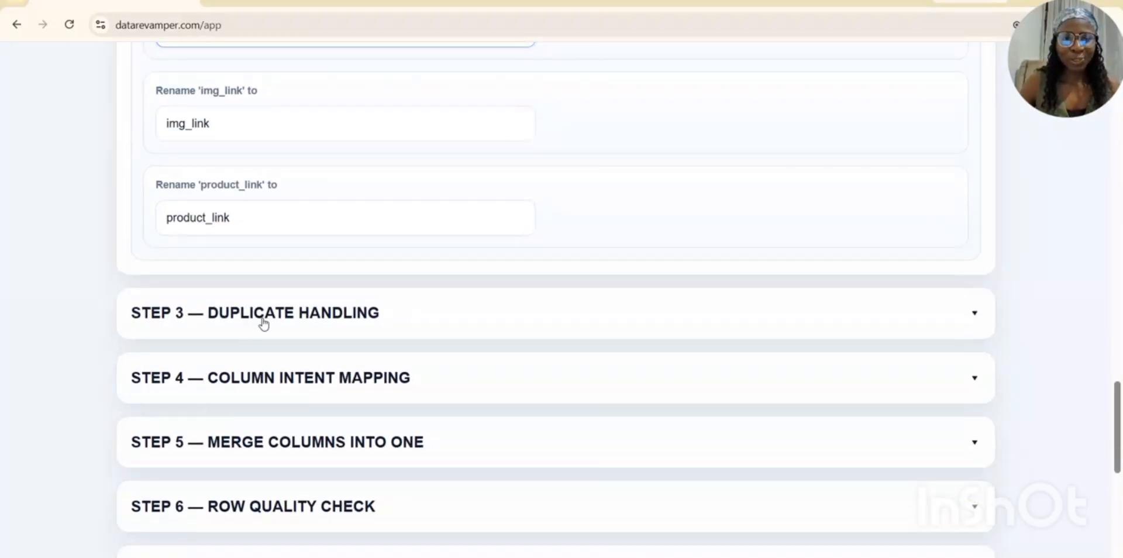
pyautogui.scroll(-7, 263, 322)
pyautogui.scroll(4, 263, 321)
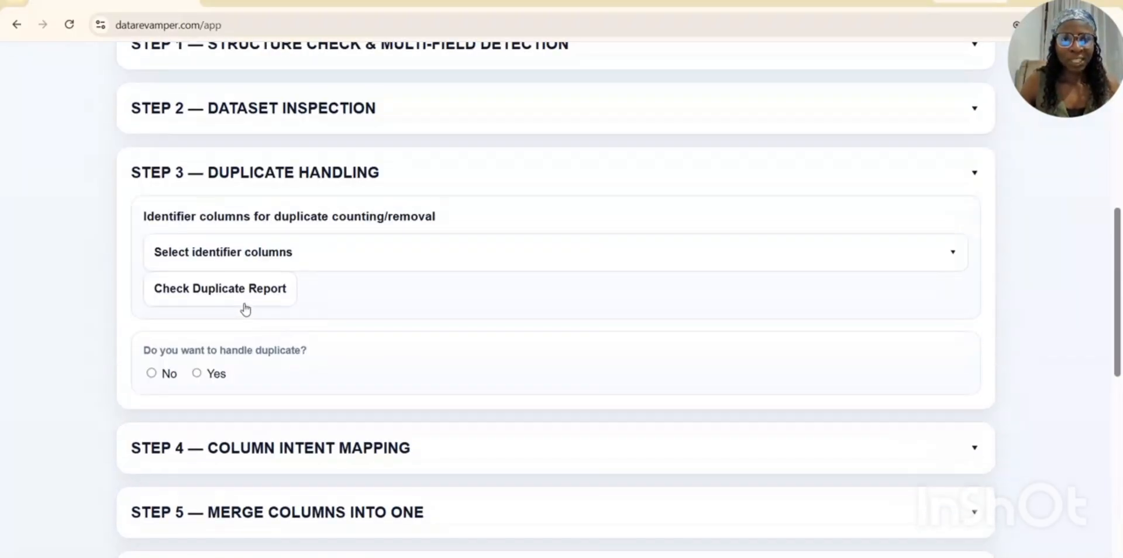
# Set product id as the identifier column and generate the duplicate report (0 complete, 114 by id).
pyautogui.click(210, 262)
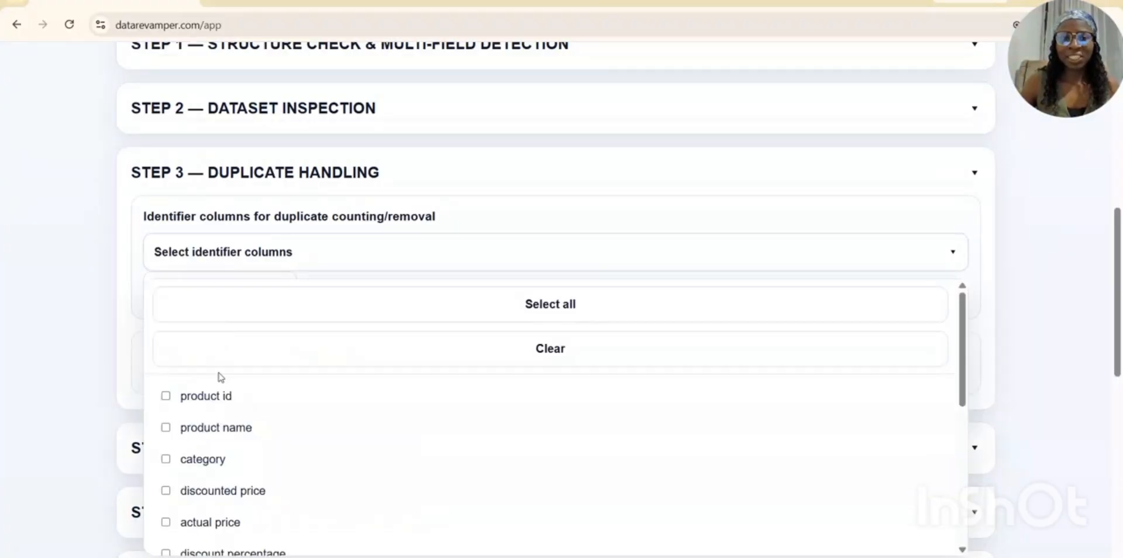
pyautogui.click(205, 400)
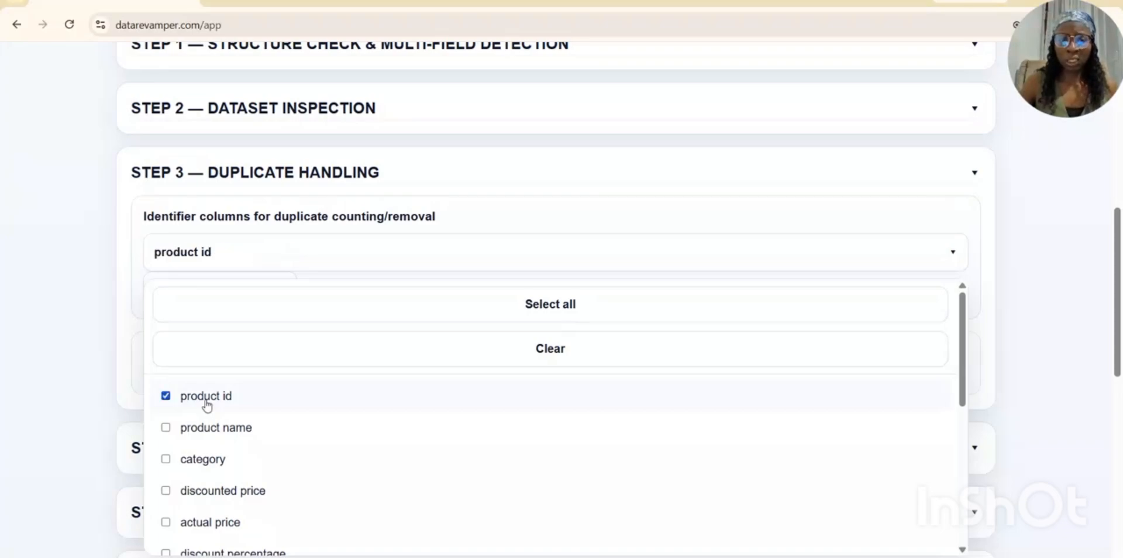
pyautogui.click(114, 341)
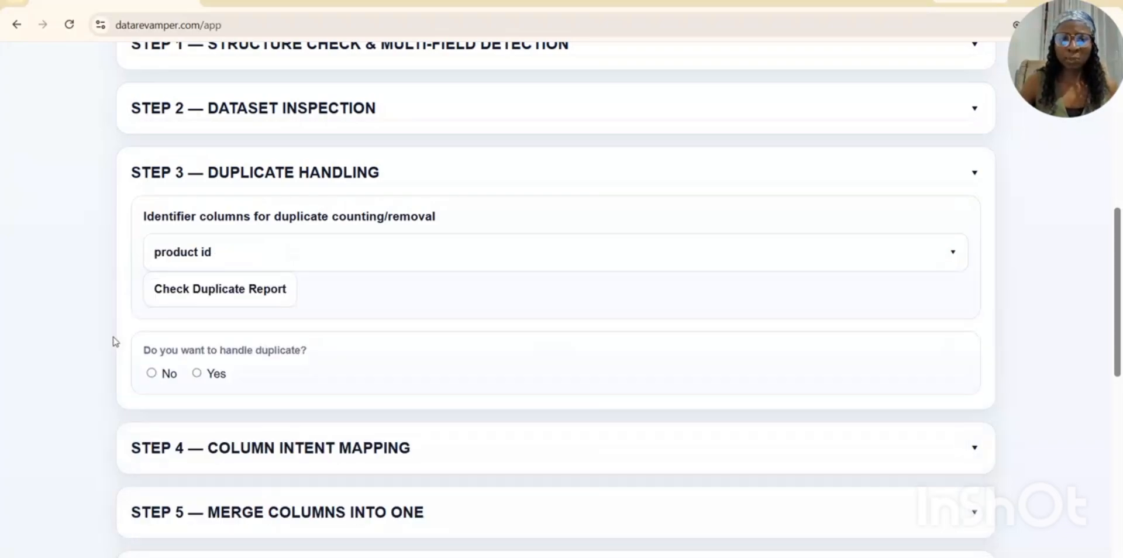
pyautogui.click(188, 294)
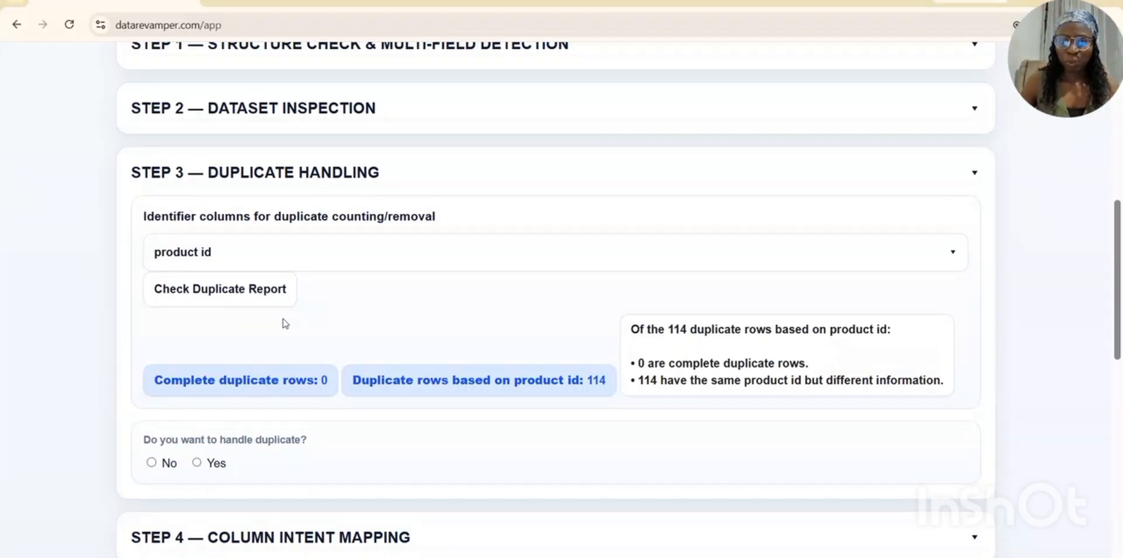
pyautogui.scroll(-2, 284, 323)
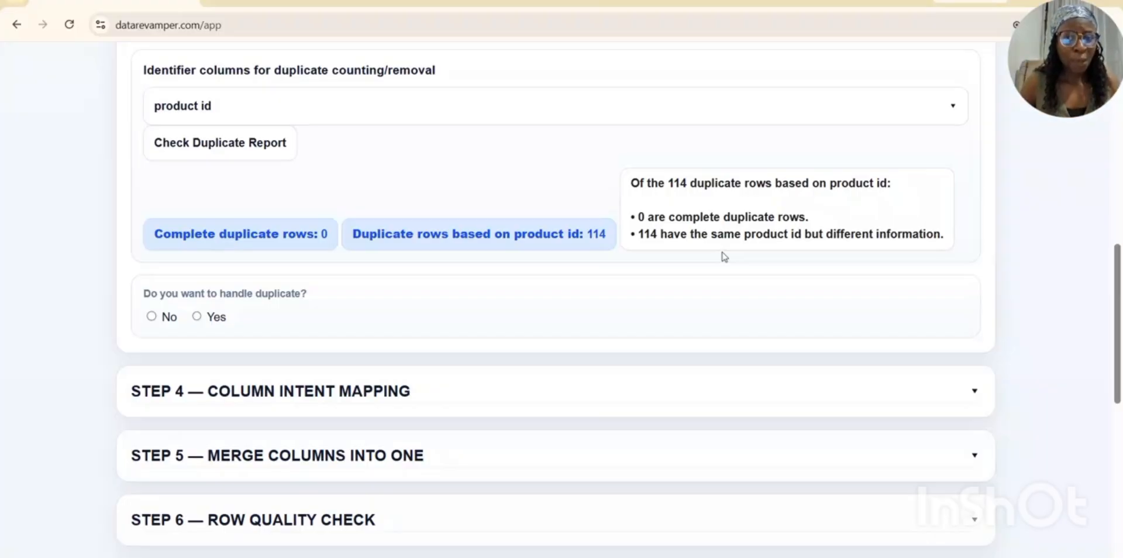
# Choose Yes to handle duplicates and move on to Step 4, Column Intent Mapping.
pyautogui.click(197, 316)
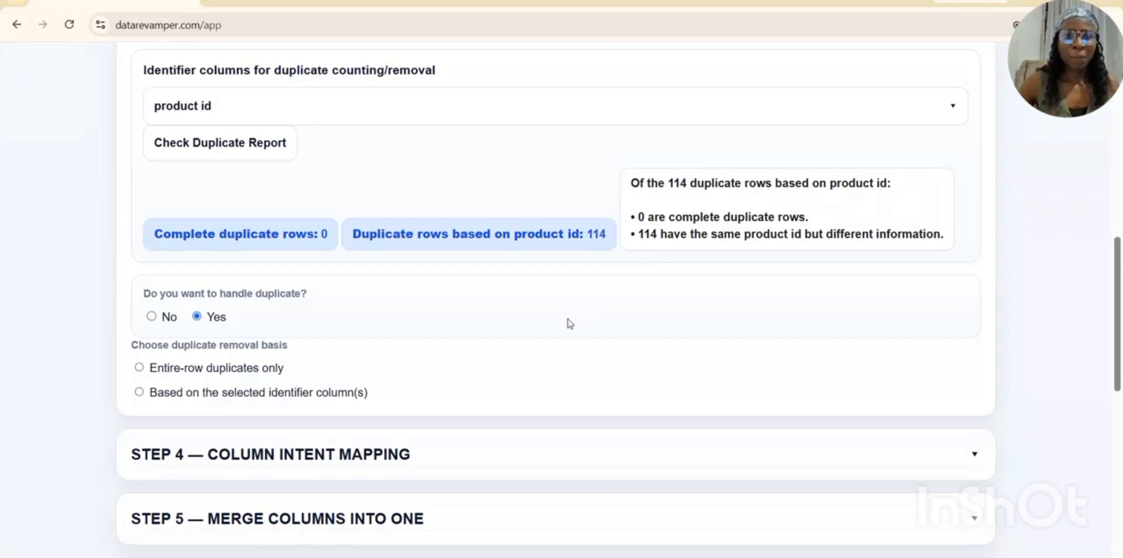
pyautogui.scroll(-4, 526, 309)
pyautogui.scroll(-3, 351, 237)
pyautogui.scroll(4, 351, 237)
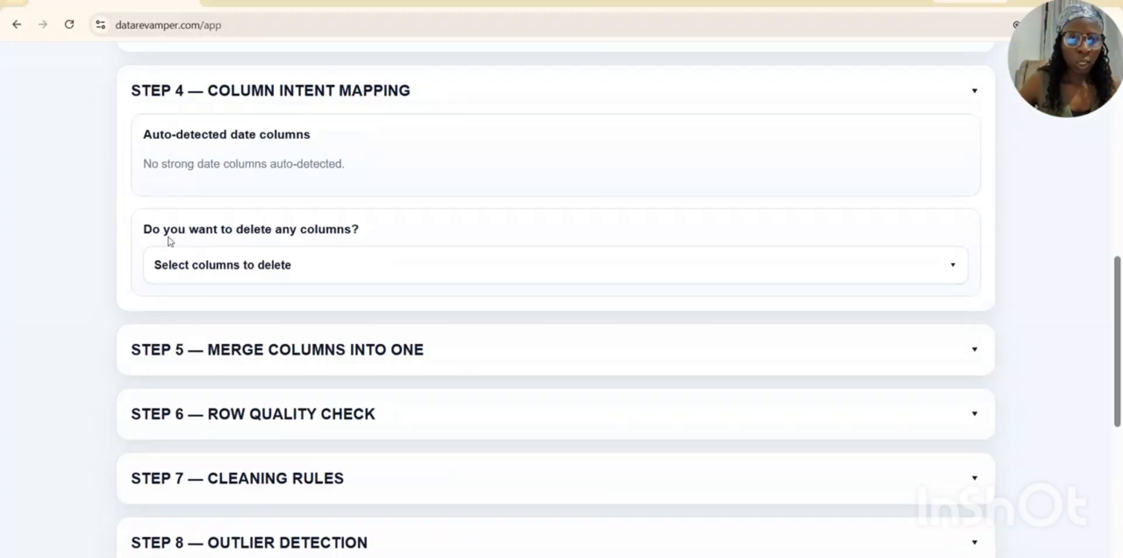
pyautogui.click(285, 266)
pyautogui.scroll(-7, 285, 269)
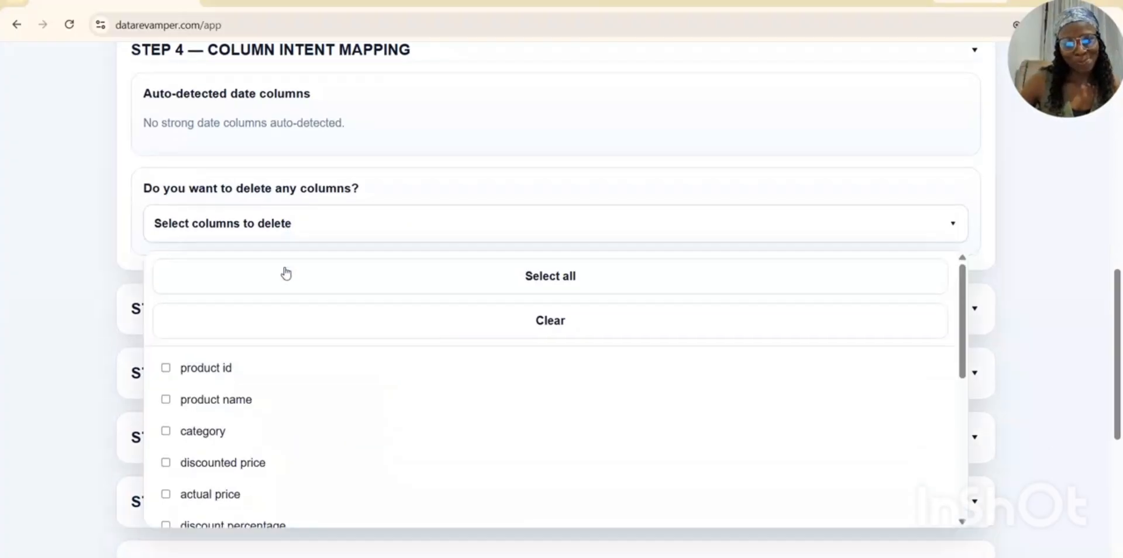
pyautogui.scroll(-3, 289, 142)
pyautogui.scroll(6, 291, 193)
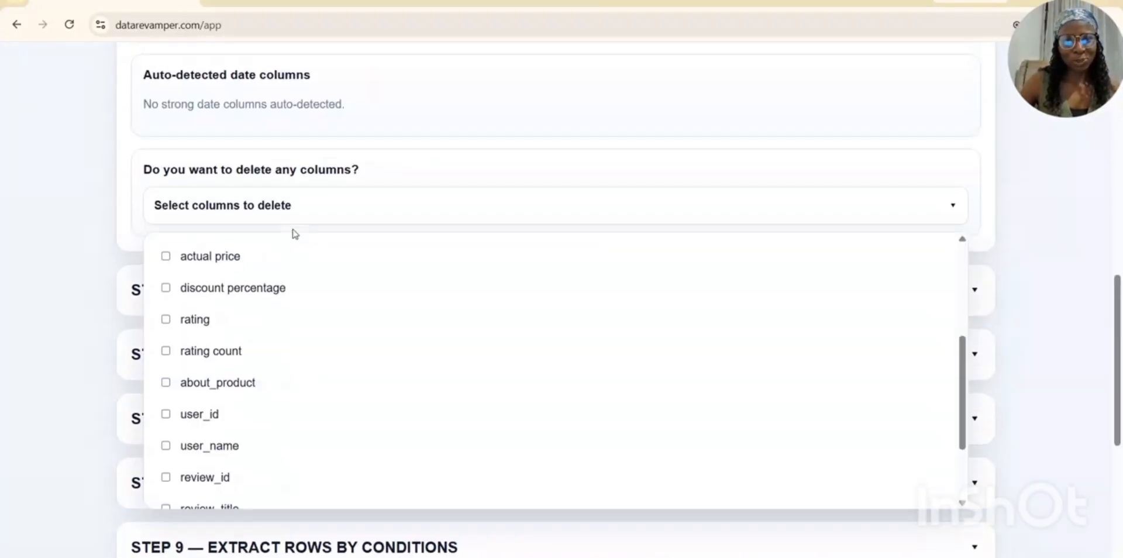
pyautogui.scroll(-2, 292, 296)
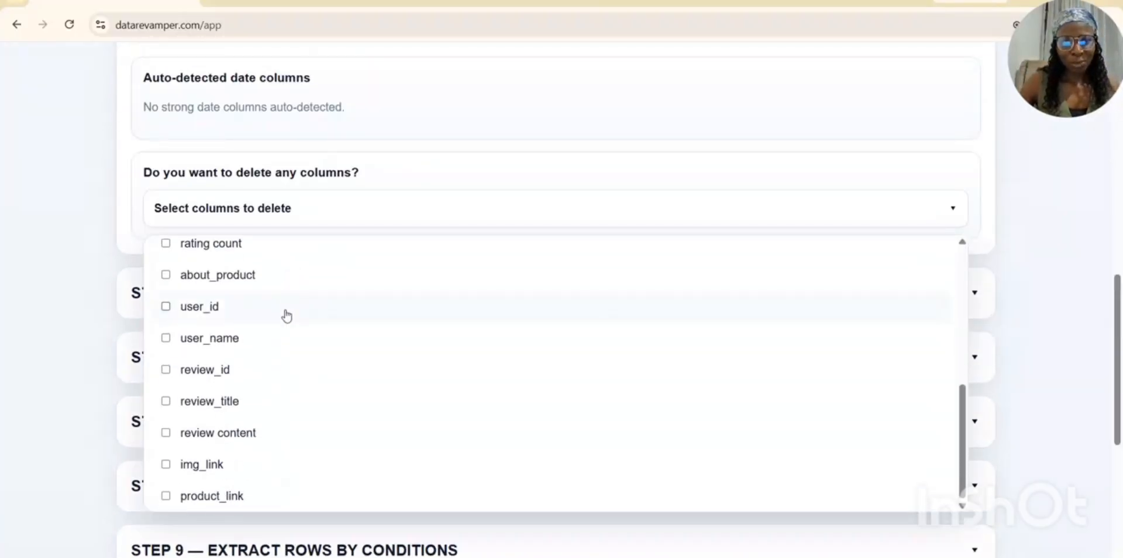
pyautogui.click(182, 307)
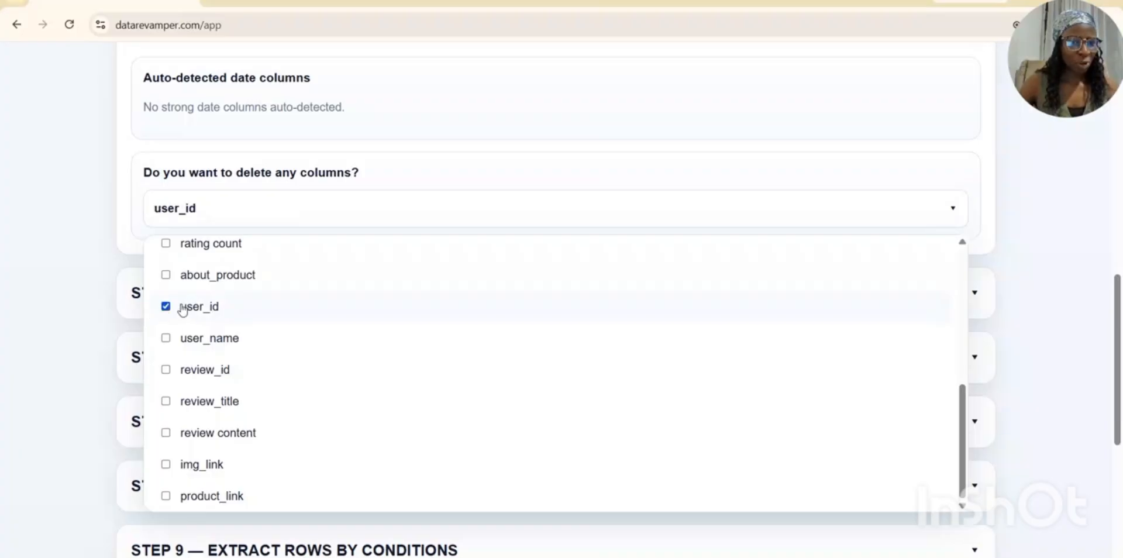
pyautogui.click(188, 346)
pyautogui.click(204, 380)
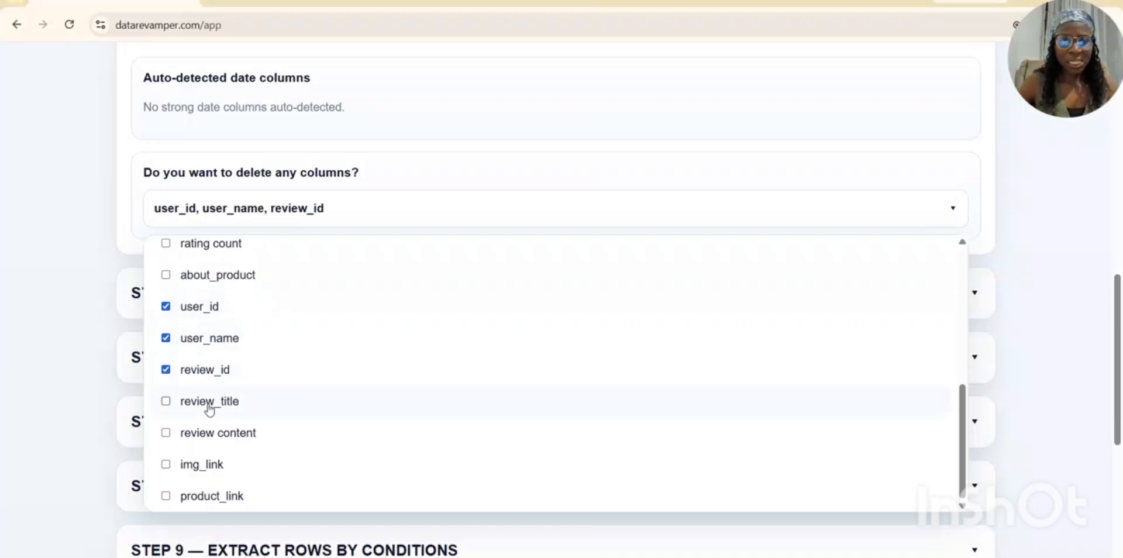
pyautogui.click(209, 408)
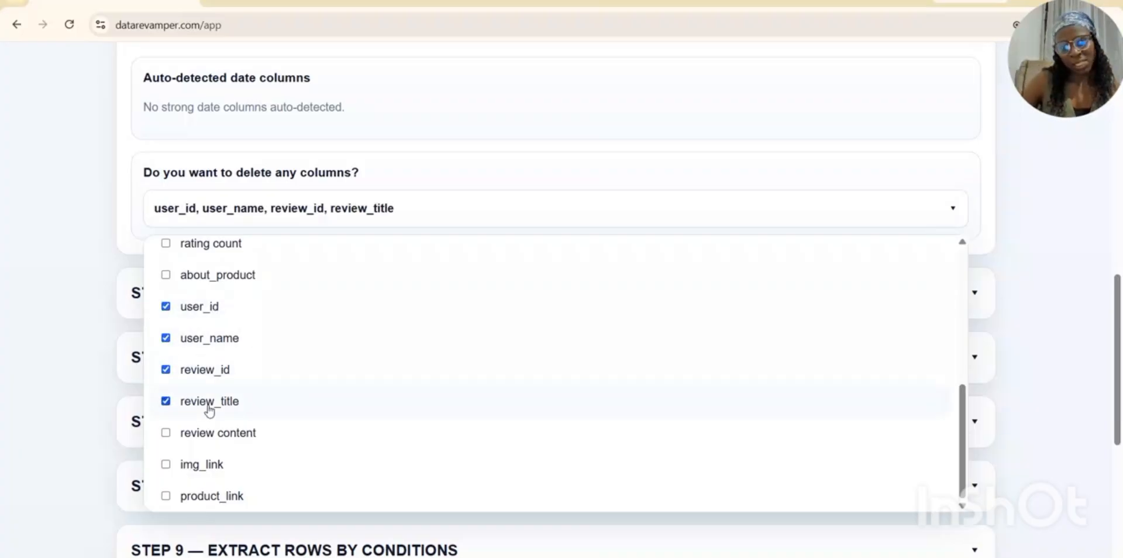
pyautogui.click(226, 465)
pyautogui.click(214, 495)
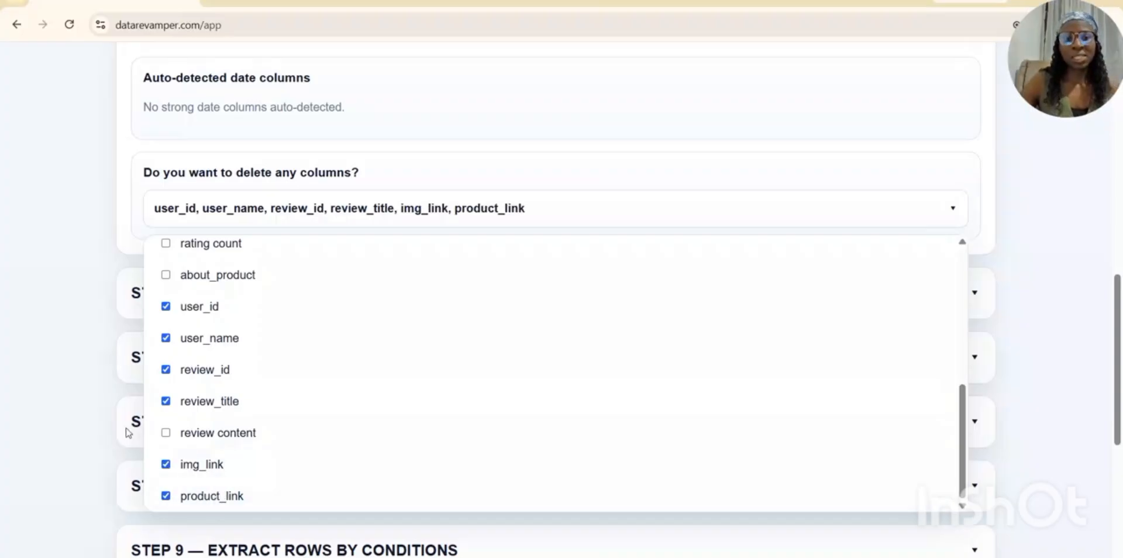
pyautogui.click(108, 387)
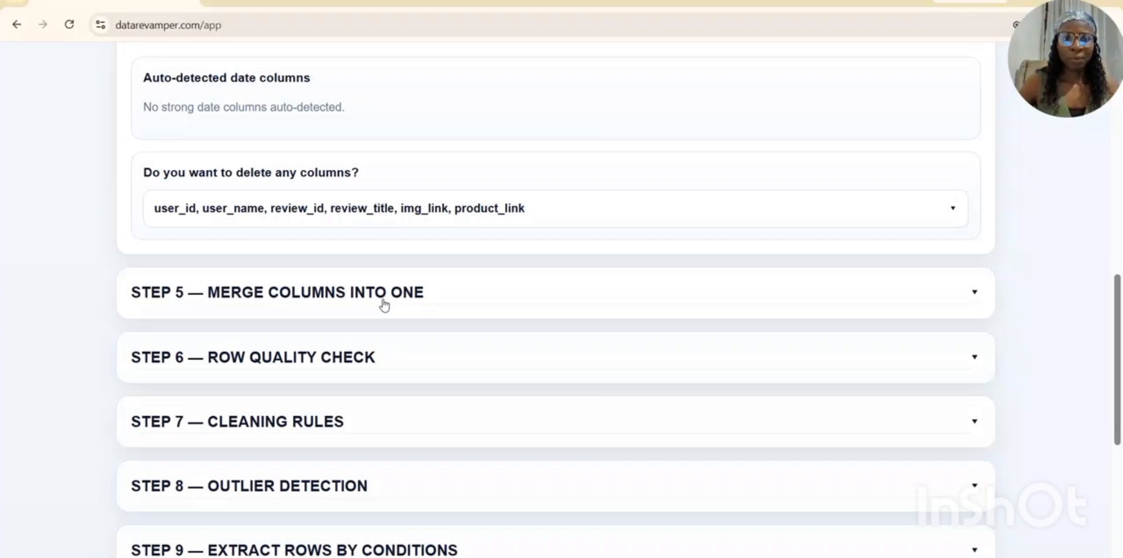
pyautogui.scroll(-3, 331, 301)
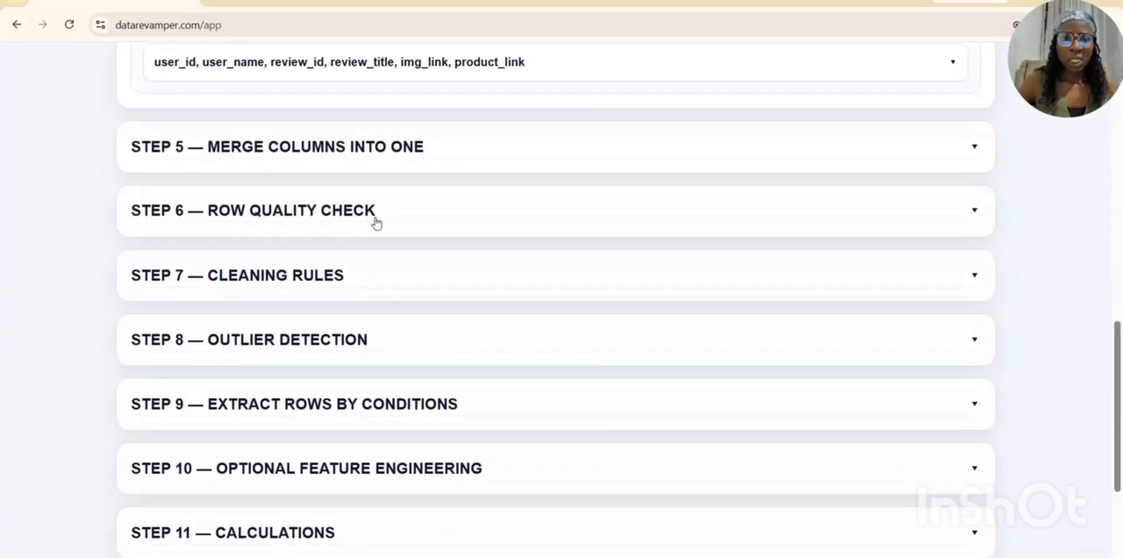
# Expand Step 7 Cleaning Rules and enable whitespace trimming, encoding cleanup and strange-character removal for product name.
pyautogui.click(286, 276)
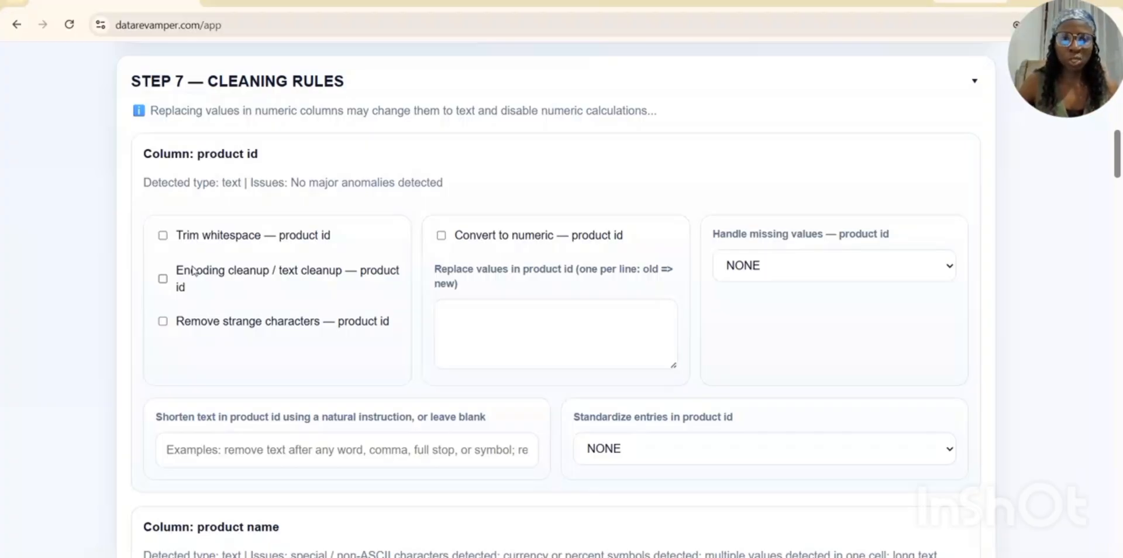
pyautogui.scroll(-5, 193, 270)
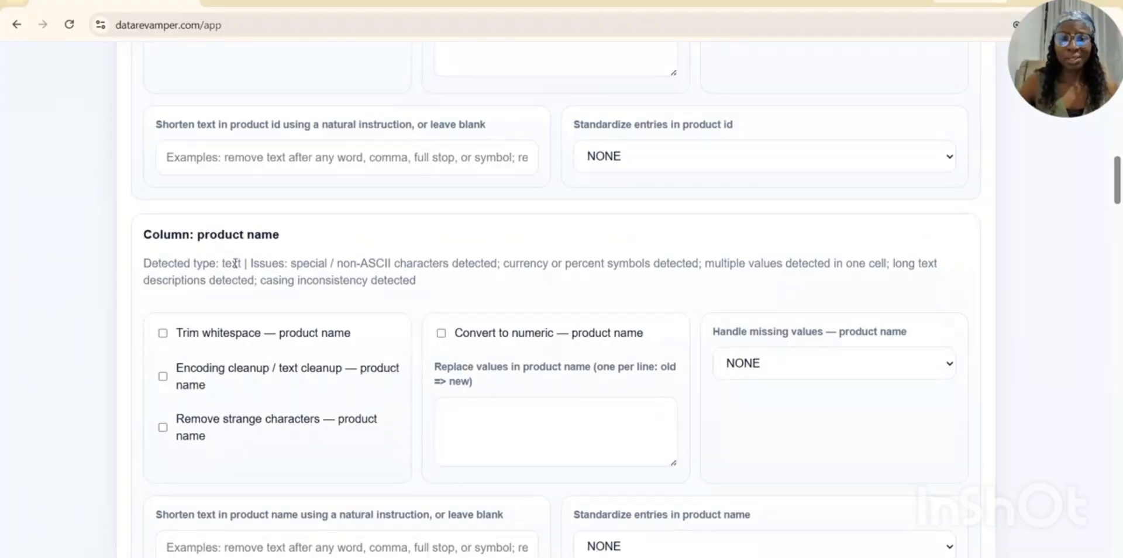
pyautogui.click(217, 338)
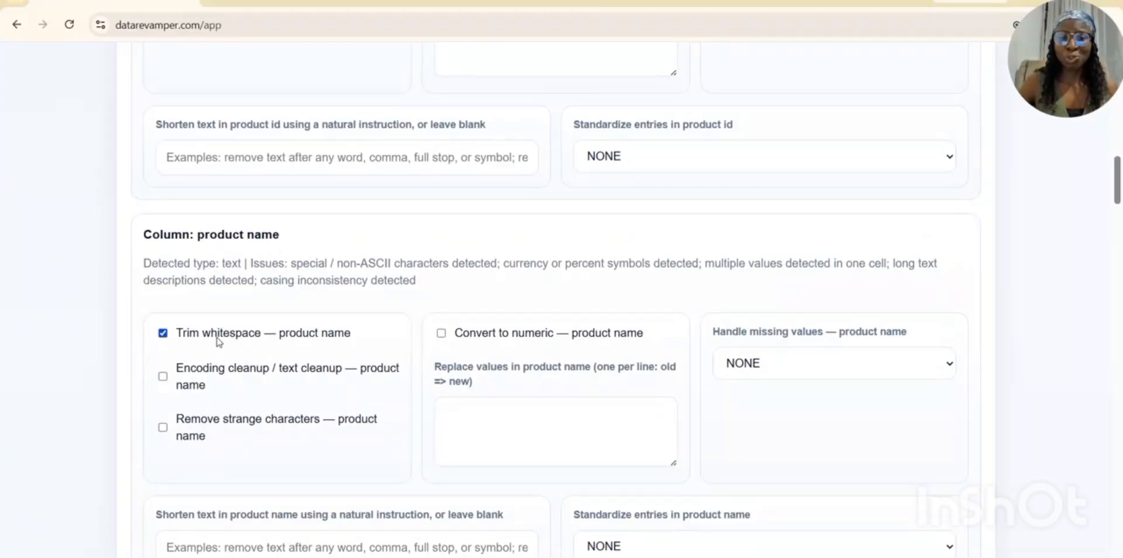
pyautogui.scroll(-3, 217, 338)
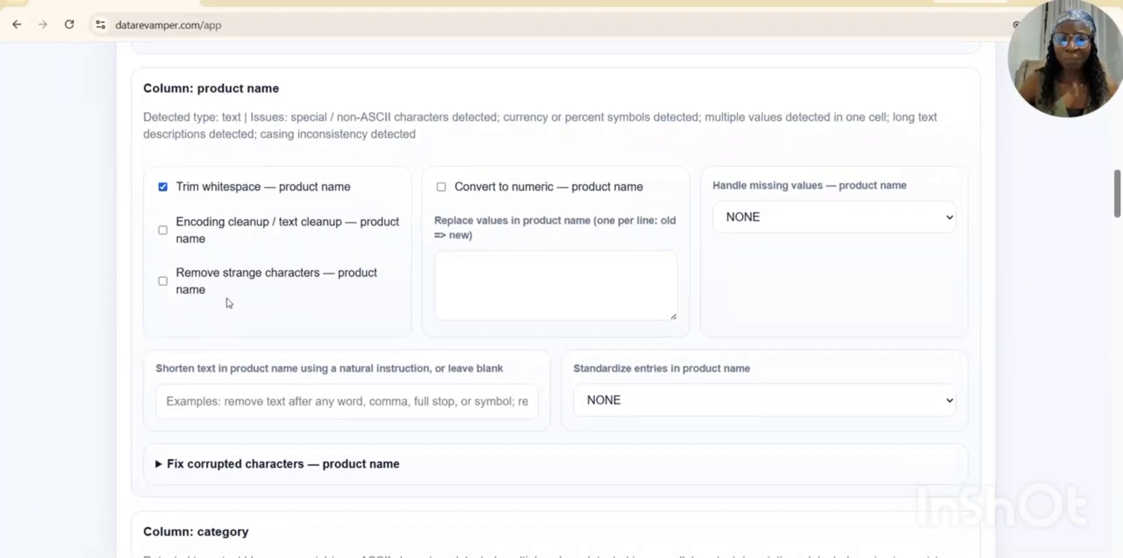
pyautogui.click(181, 240)
pyautogui.click(176, 282)
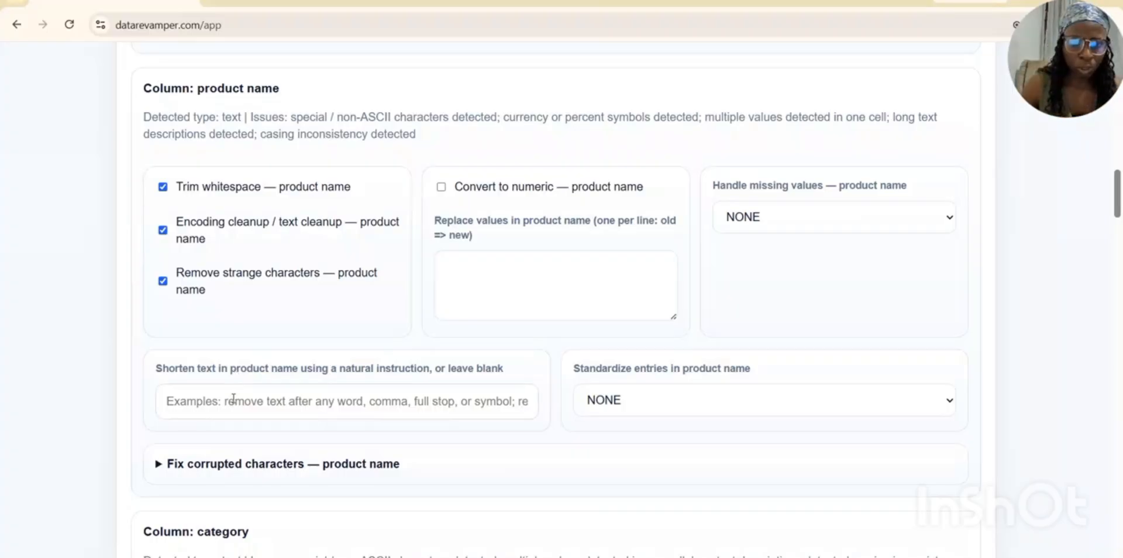
# Instruct product name shortening: remove text after compatible or support, retain colours, end with full stop.
pyautogui.click(232, 398)
pyautogui.write('remo')
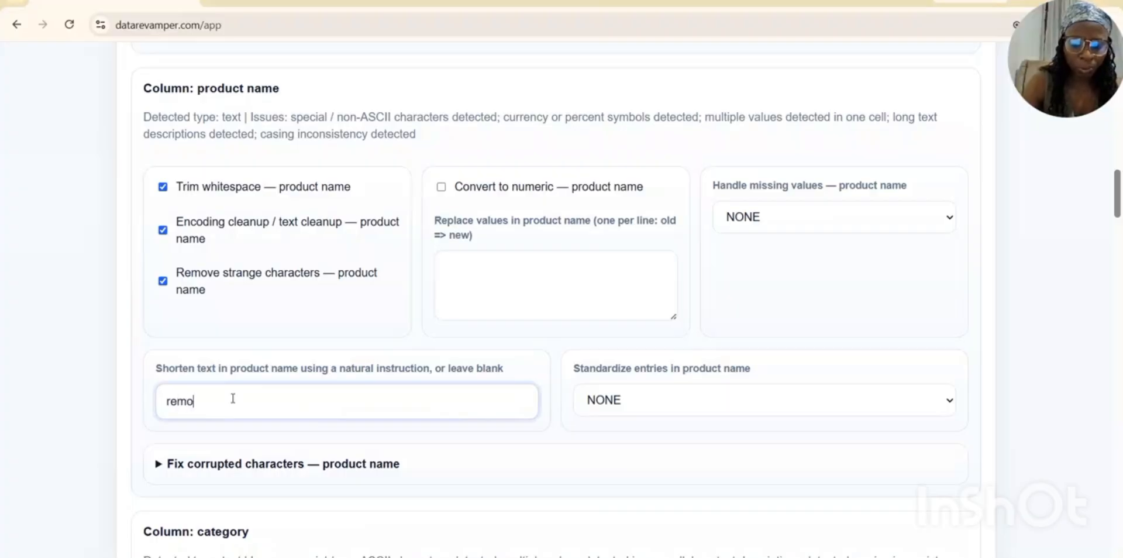
pyautogui.write('ve text')
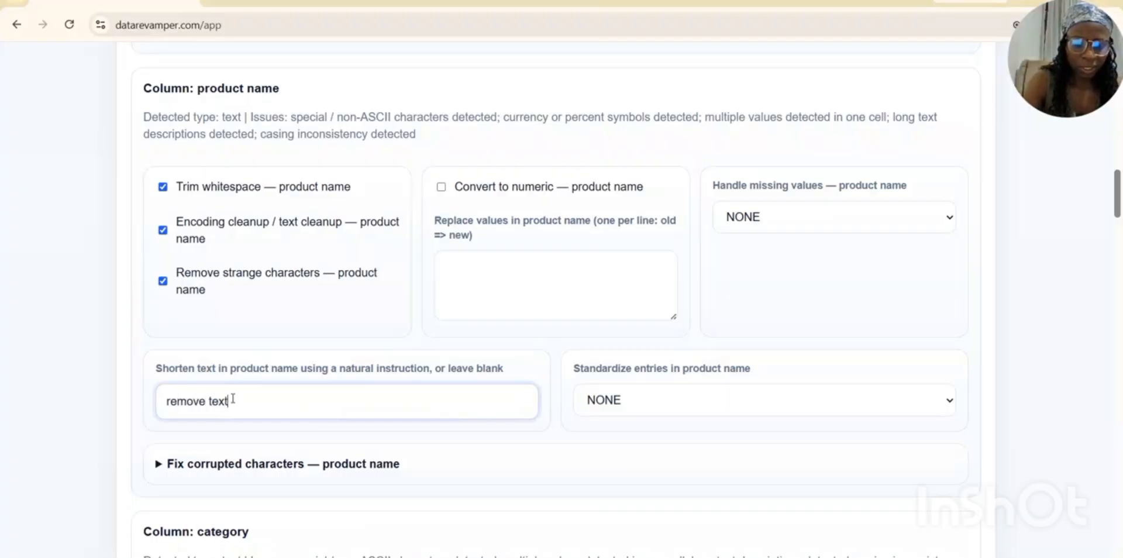
pyautogui.write(' after')
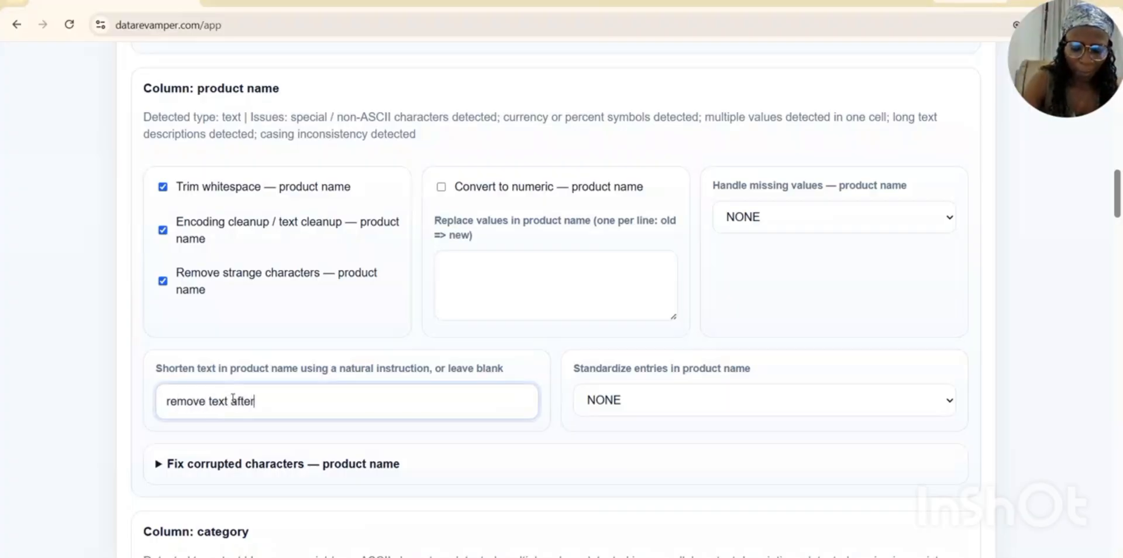
pyautogui.write(' com')
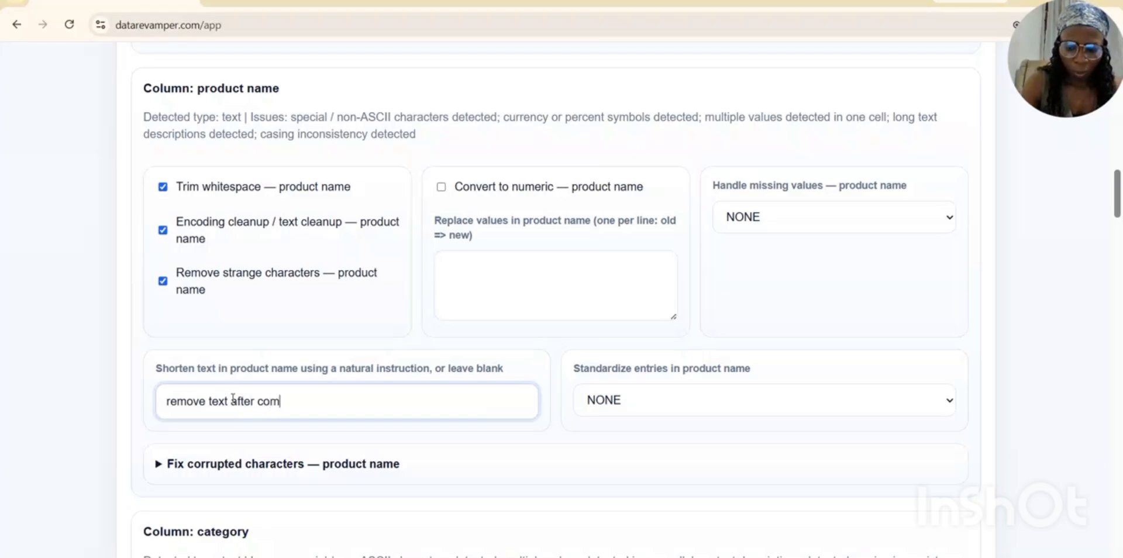
pyautogui.write('pati')
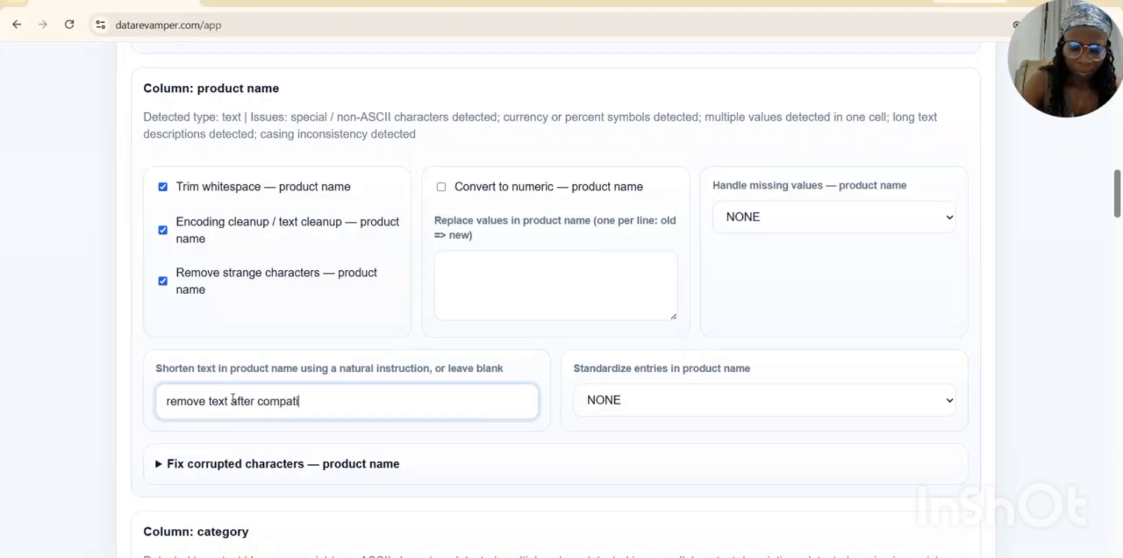
pyautogui.write('ble o')
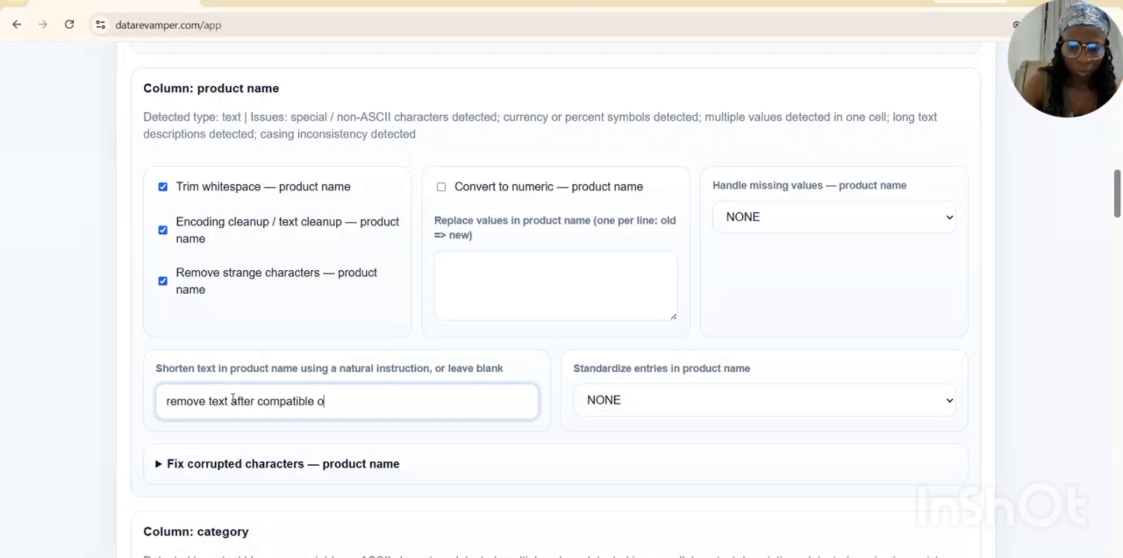
pyautogui.write('r suppor')
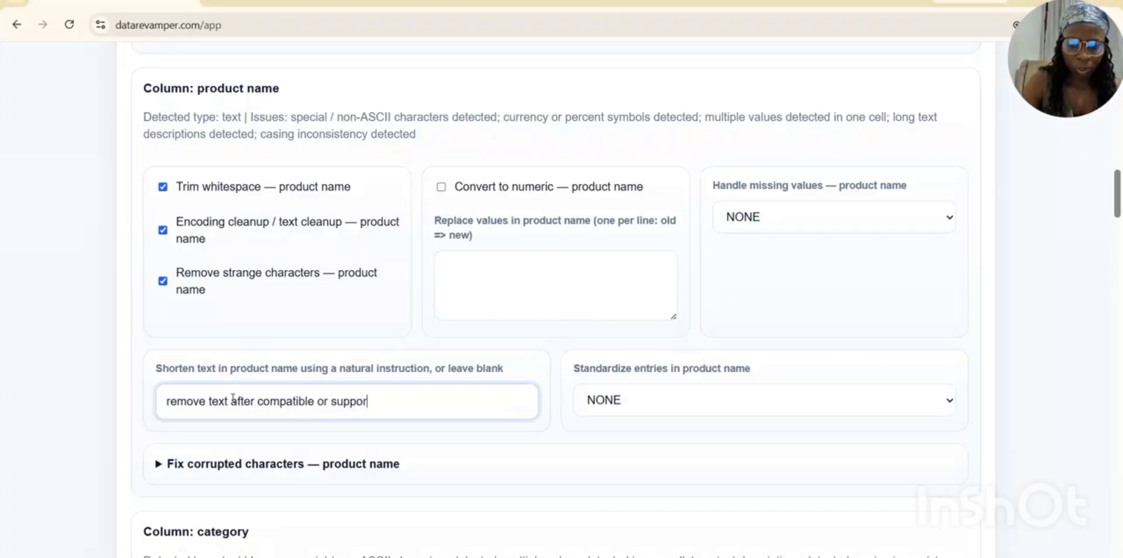
pyautogui.write('t a')
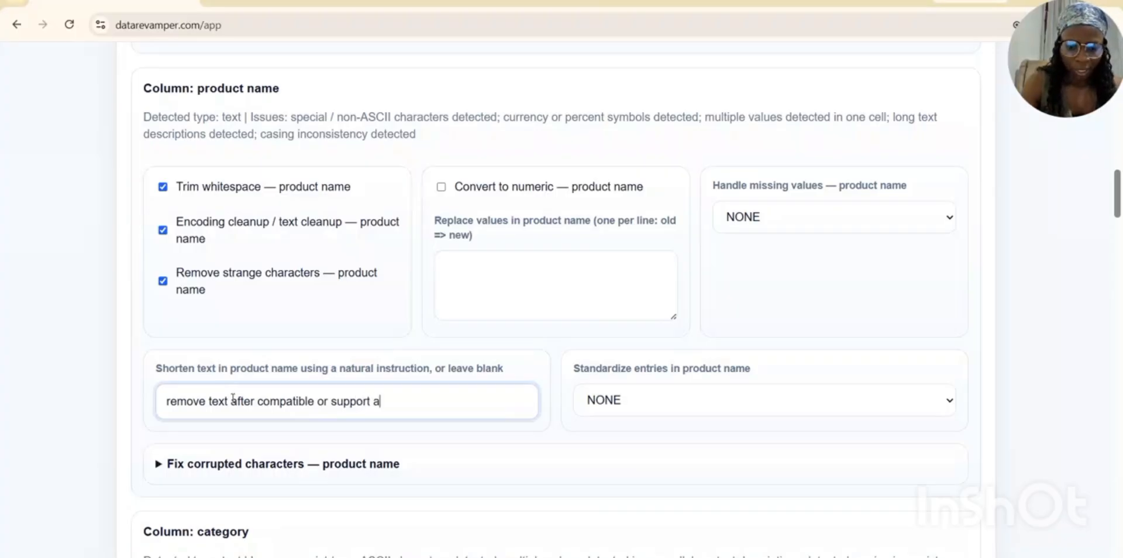
pyautogui.write('nd reta')
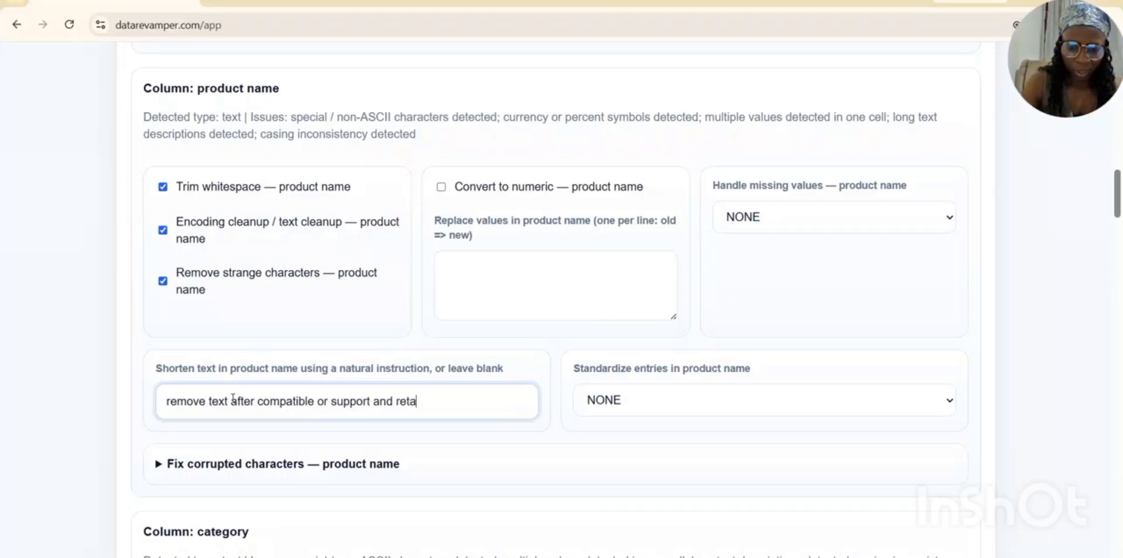
pyautogui.write('in colo')
pyautogui.write('rs')
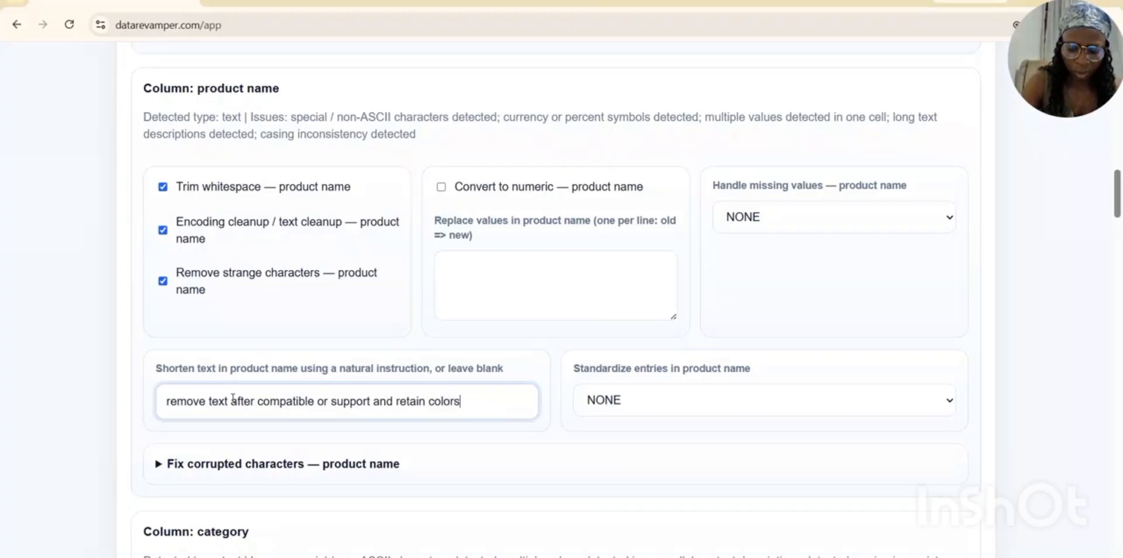
pyautogui.write(' if any i')
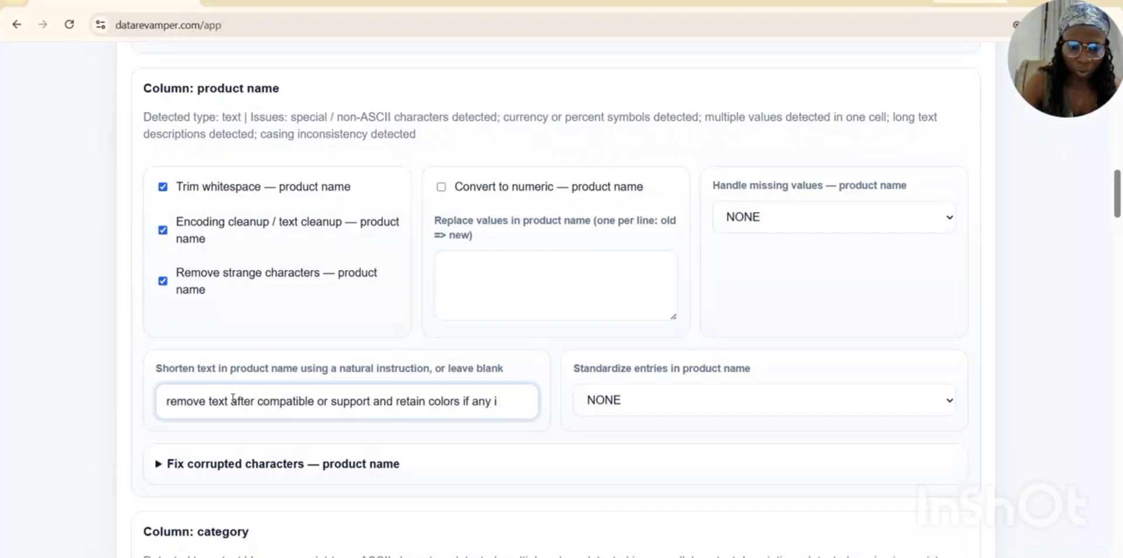
pyautogui.write('s f')
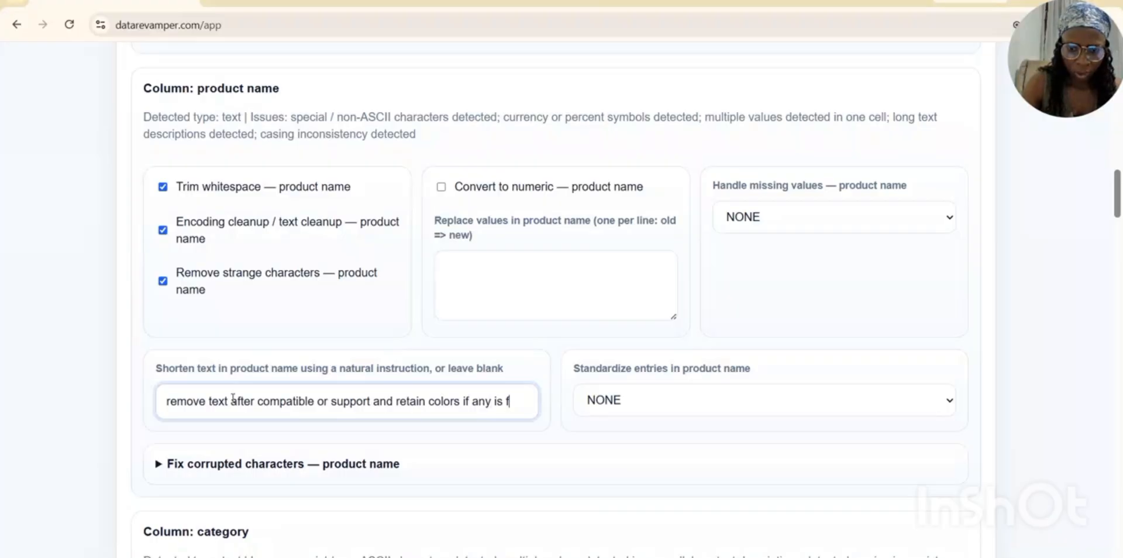
pyautogui.write('ound')
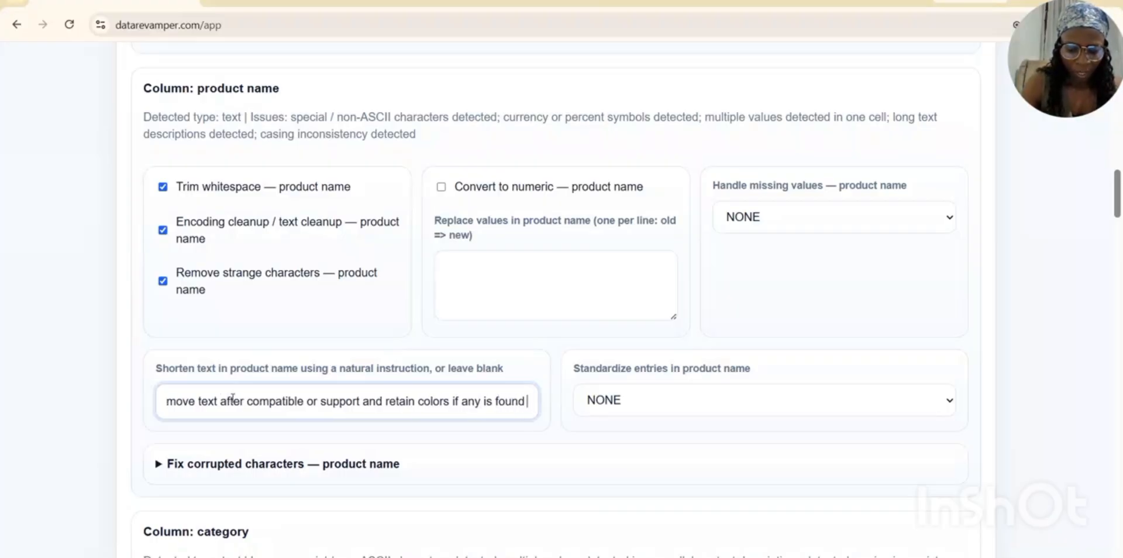
pyautogui.write(' and en')
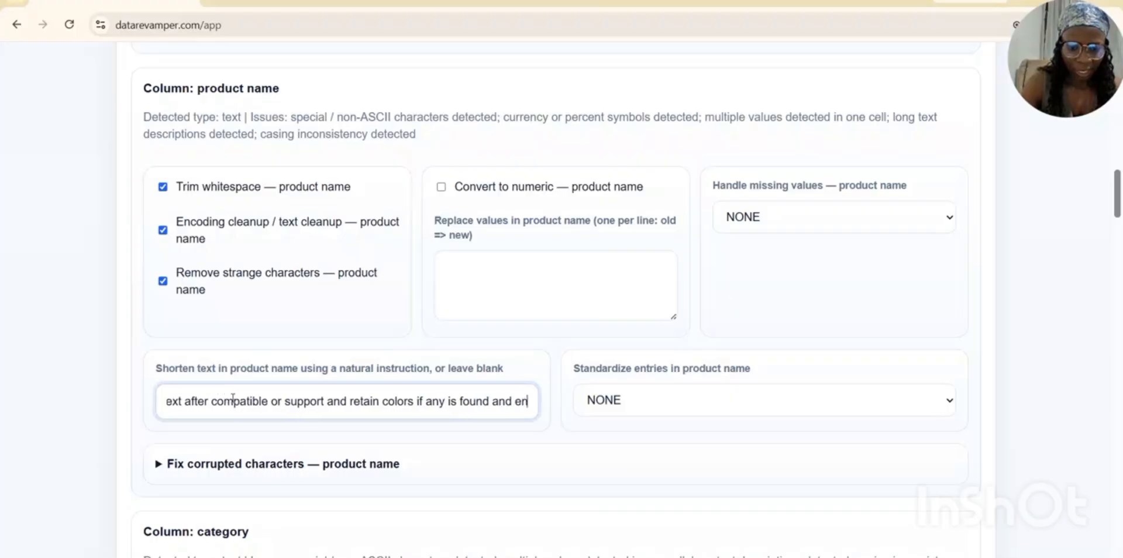
pyautogui.write('d wi')
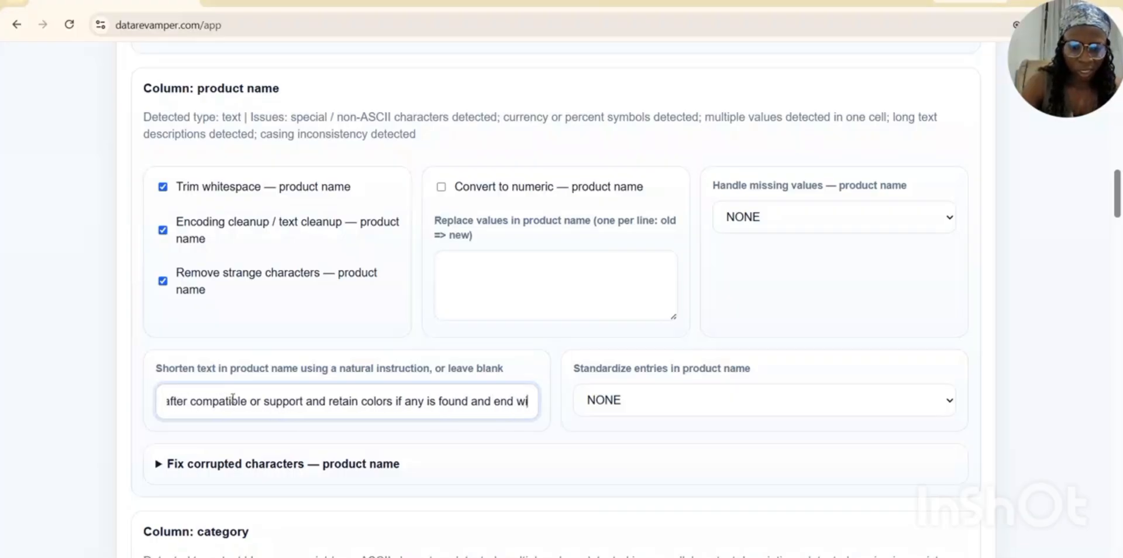
pyautogui.write('th full')
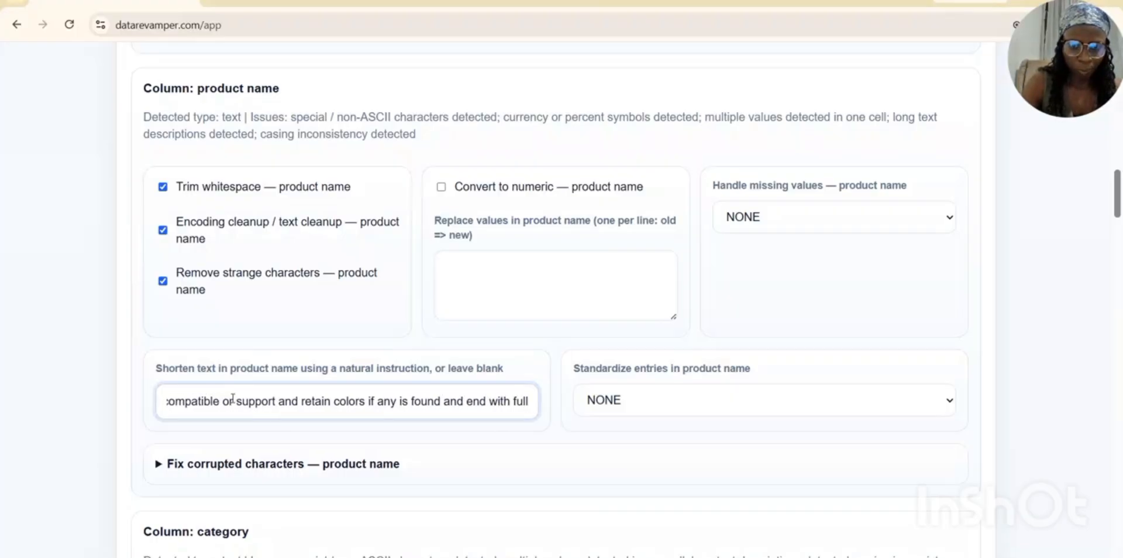
pyautogui.write(' stop')
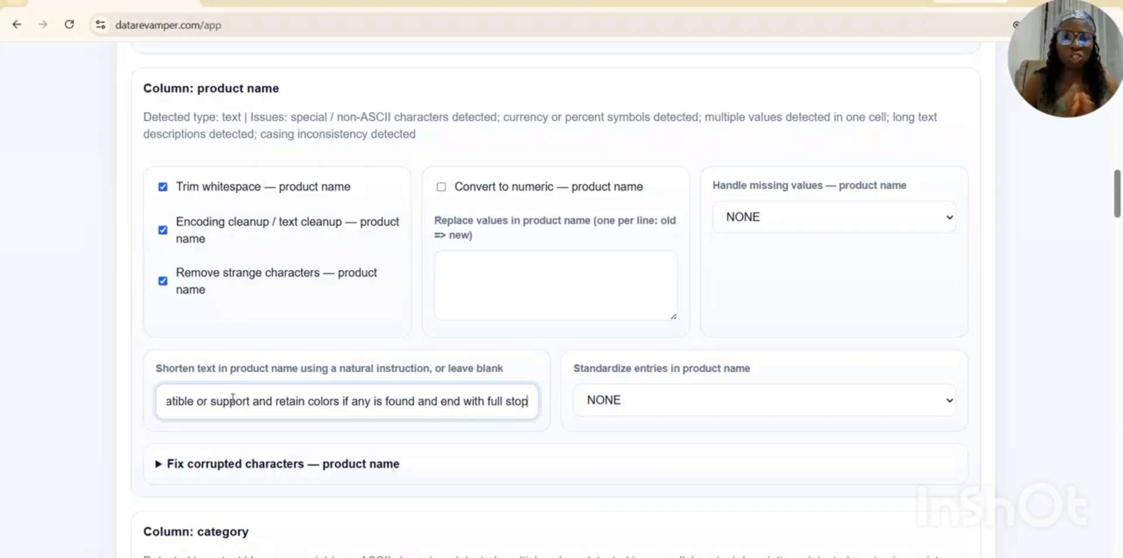
pyautogui.click(161, 377)
# Enable whitespace trimming, encoding cleanup and strange-character removal for the category column.
pyautogui.scroll(-5, 176, 374)
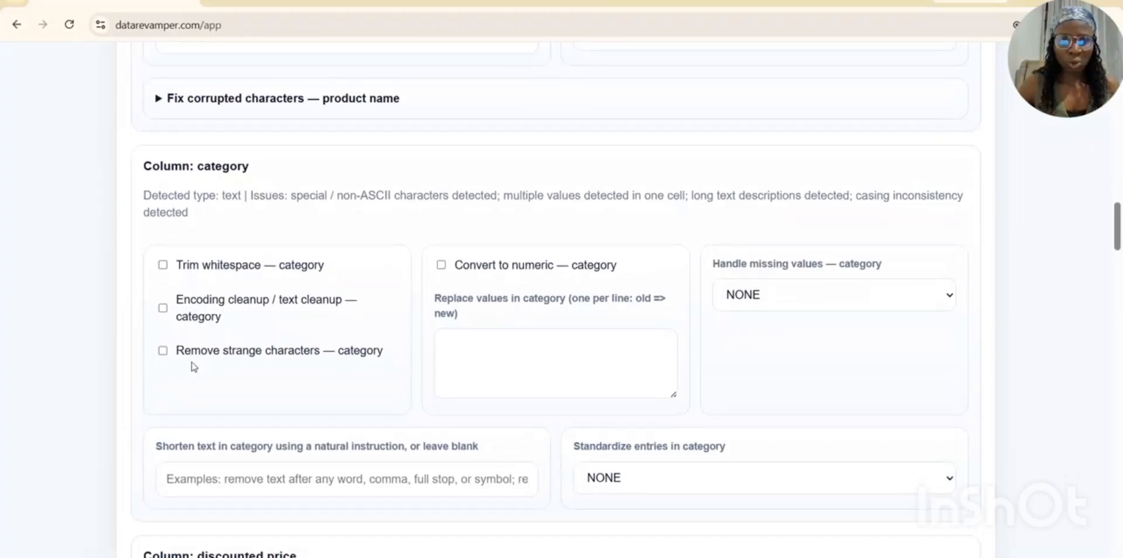
pyautogui.scroll(-1, 228, 234)
pyautogui.click(219, 197)
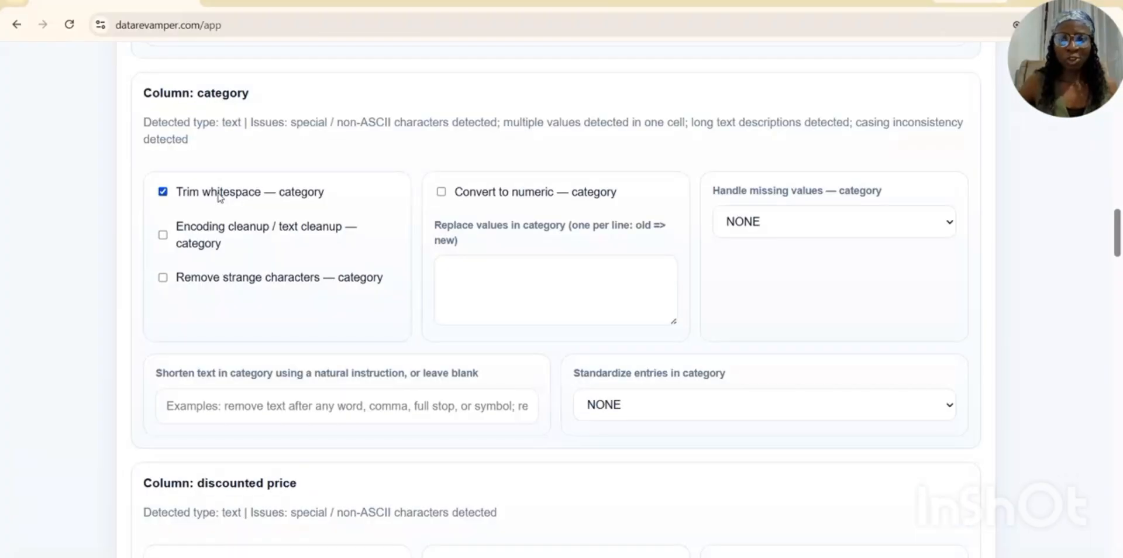
pyautogui.click(199, 242)
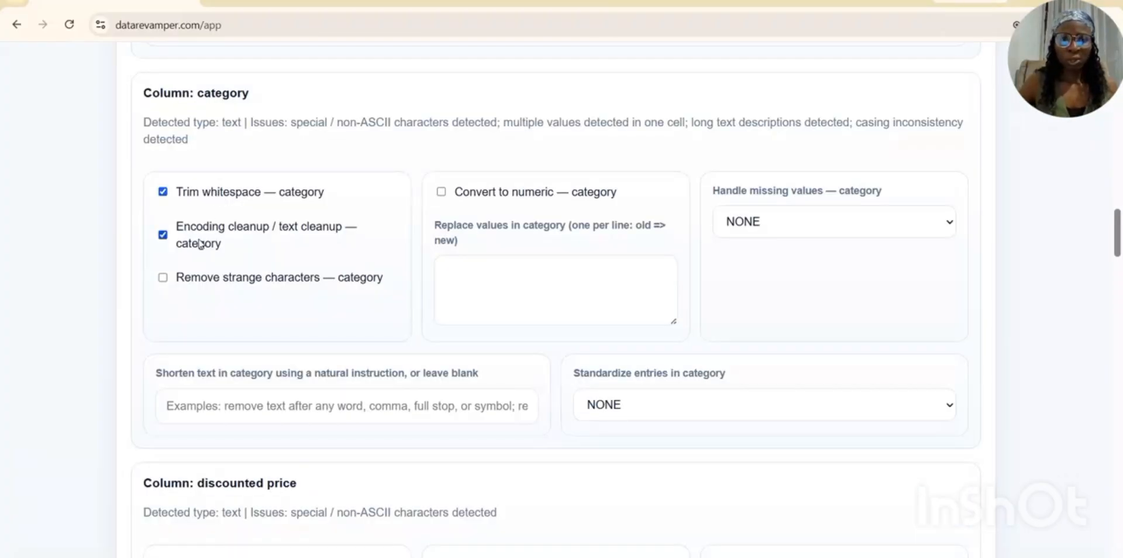
pyautogui.click(201, 283)
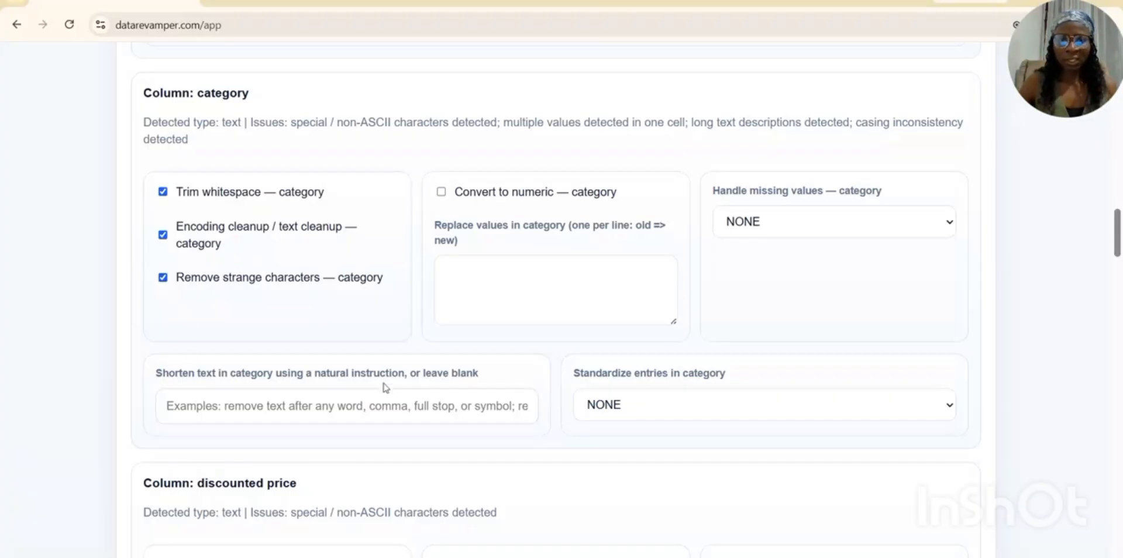
# Add a category replacement rule turning '&' into 'and'.
pyautogui.click(460, 273)
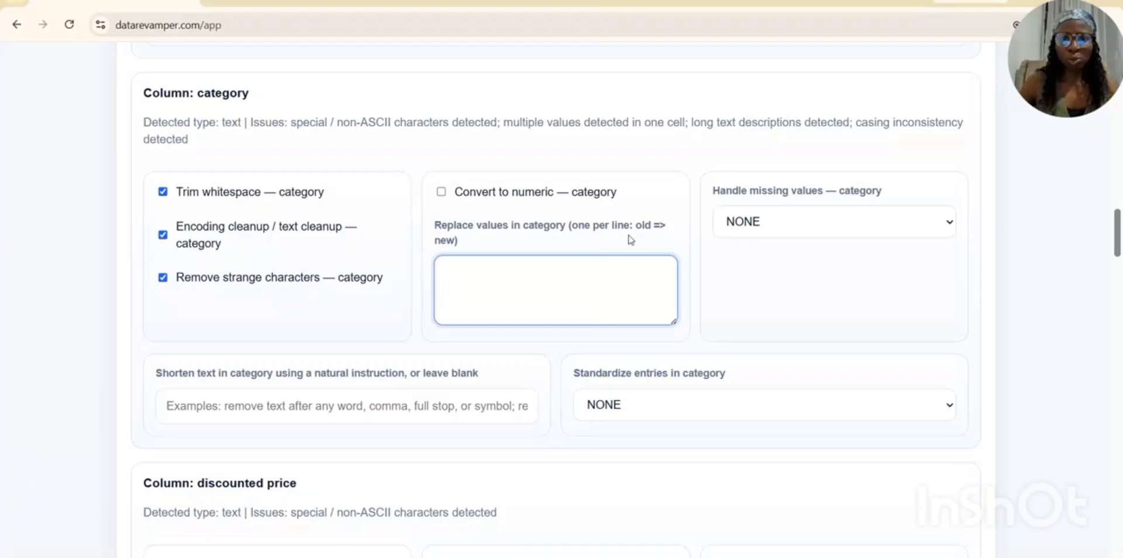
pyautogui.write('& => new')
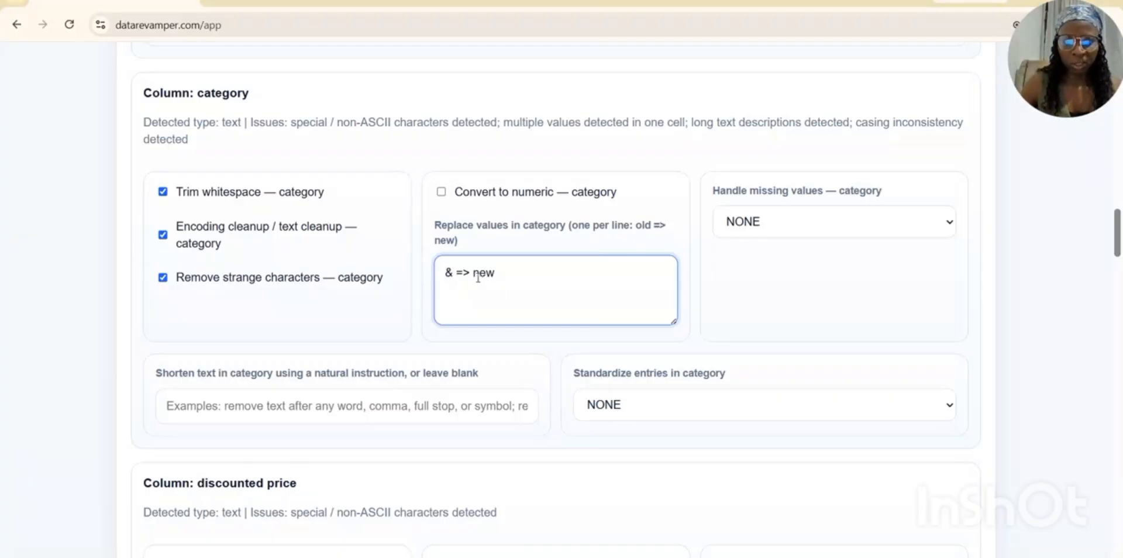
pyautogui.moveTo(474, 279); pyautogui.dragTo(495, 279)
pyautogui.press('BackSpace')
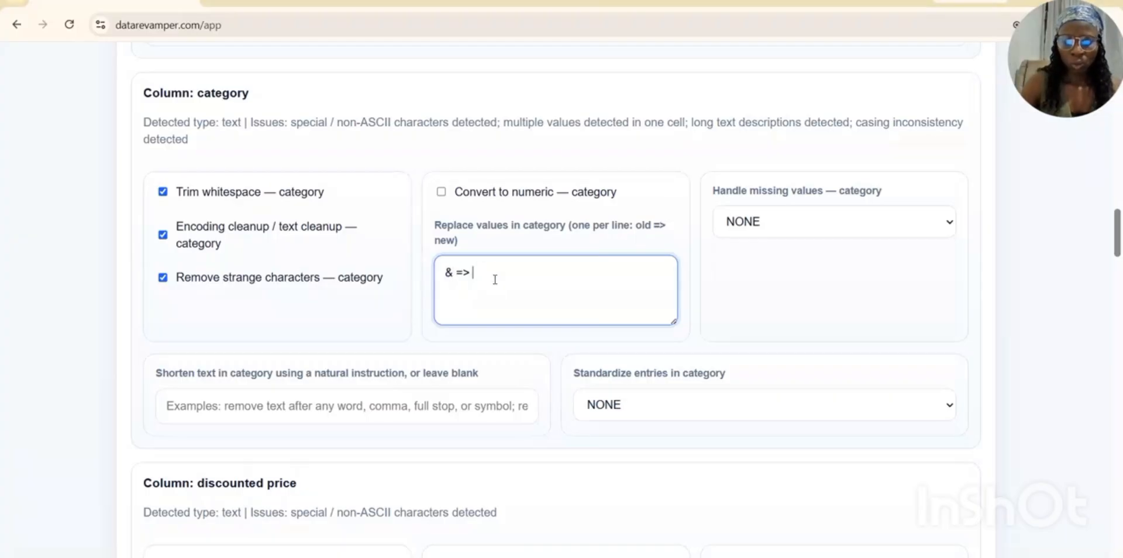
pyautogui.write('and')
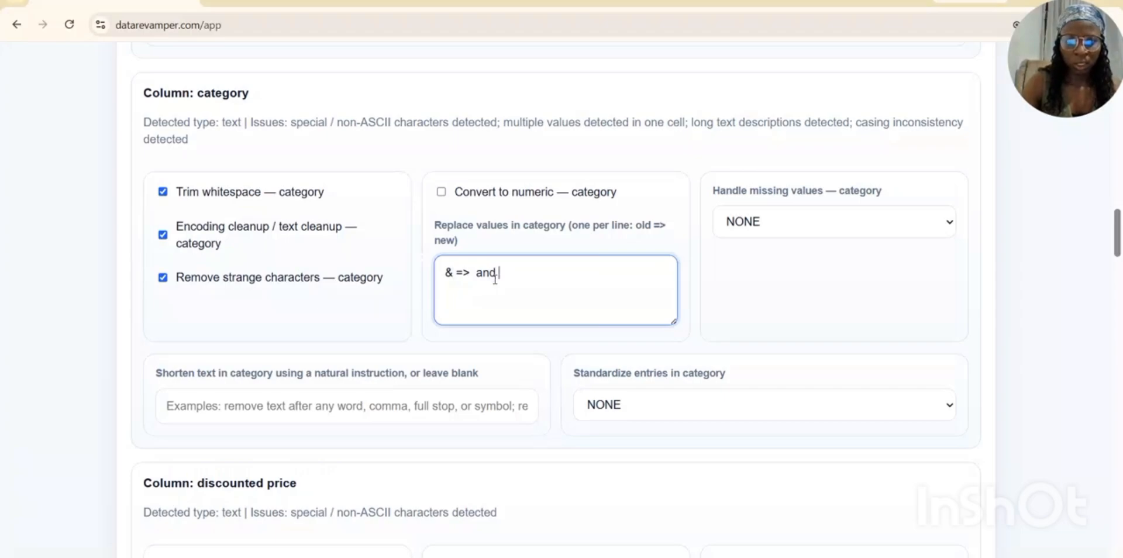
# Give category the shortening instruction 'remove text after |'.
pyautogui.click(270, 411)
pyautogui.write('rem')
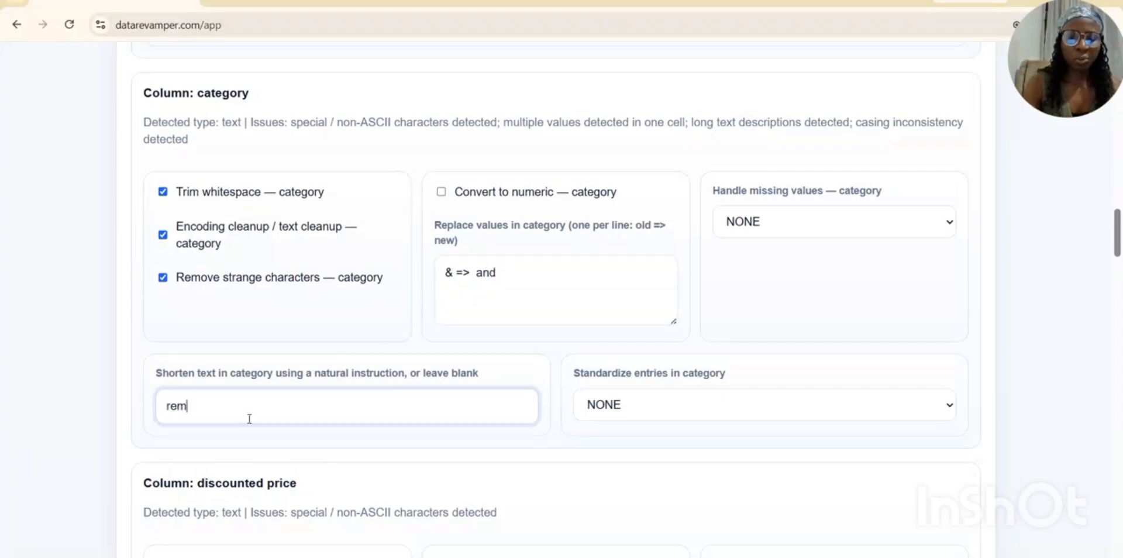
pyautogui.write('ove tex')
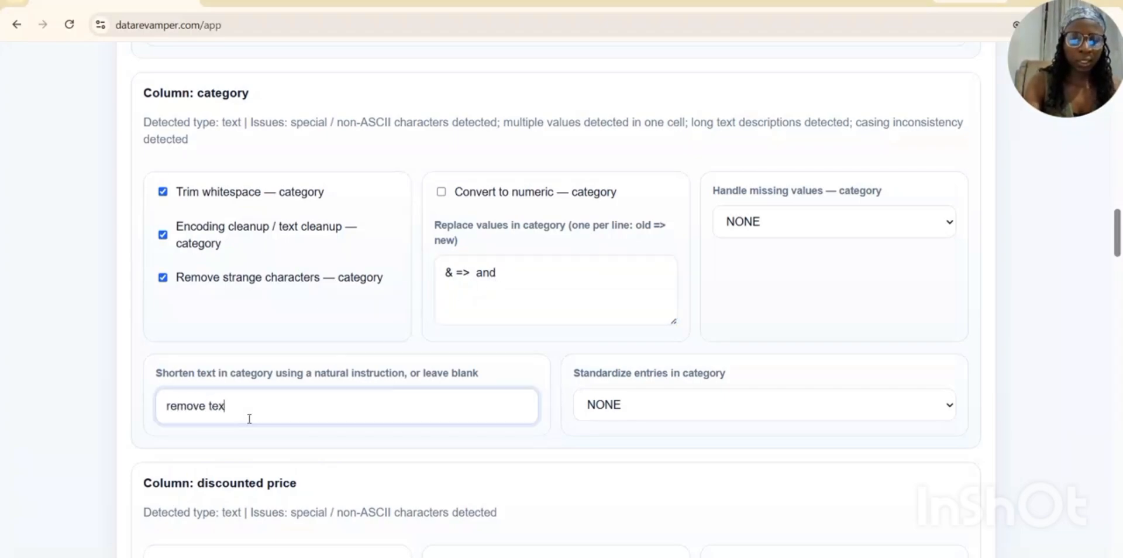
pyautogui.write('t after')
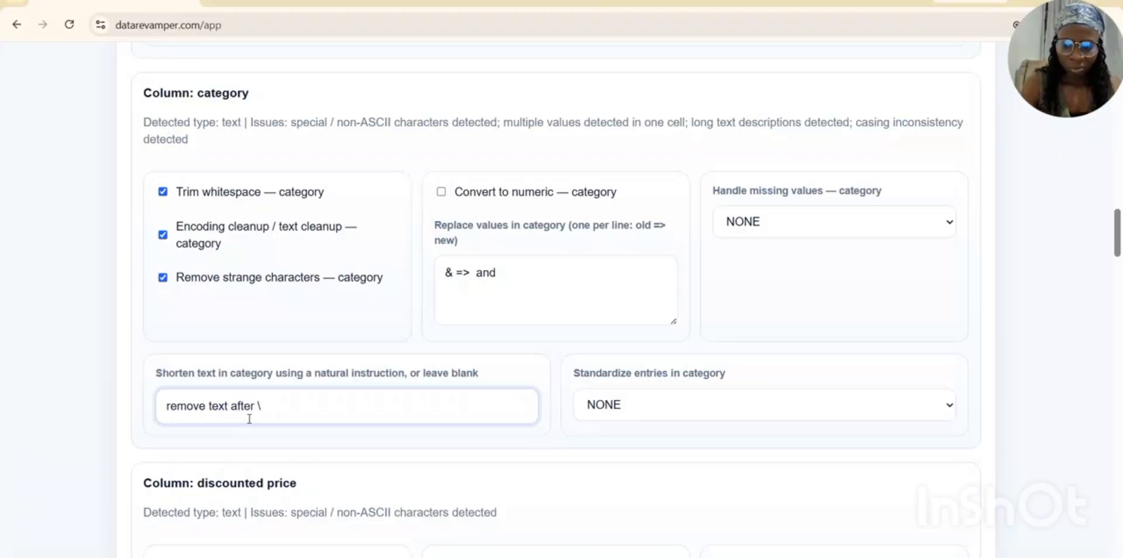
pyautogui.write(' |')
pyautogui.scroll(-3, 250, 419)
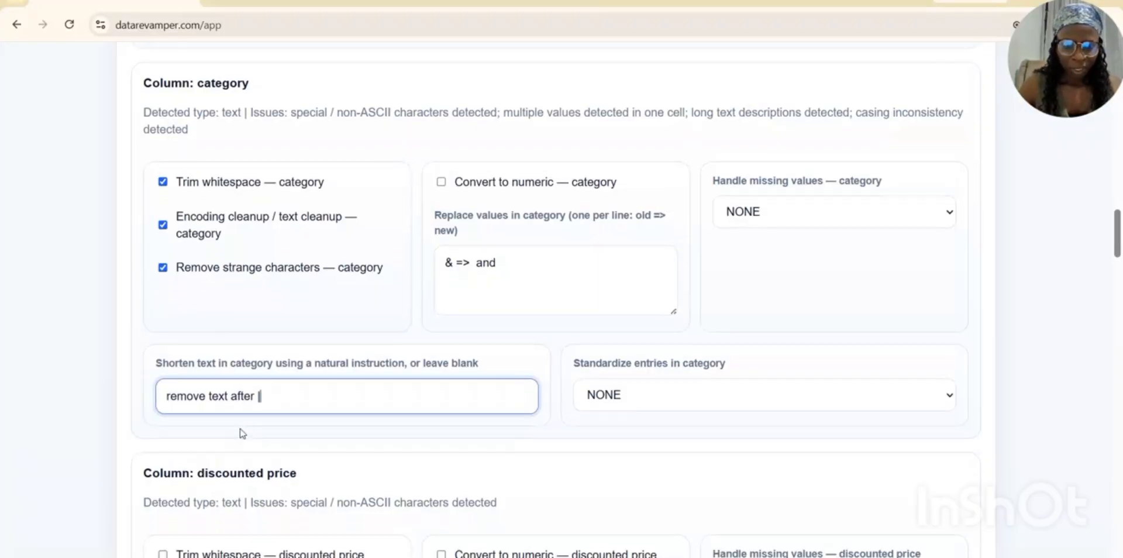
pyautogui.click(296, 299)
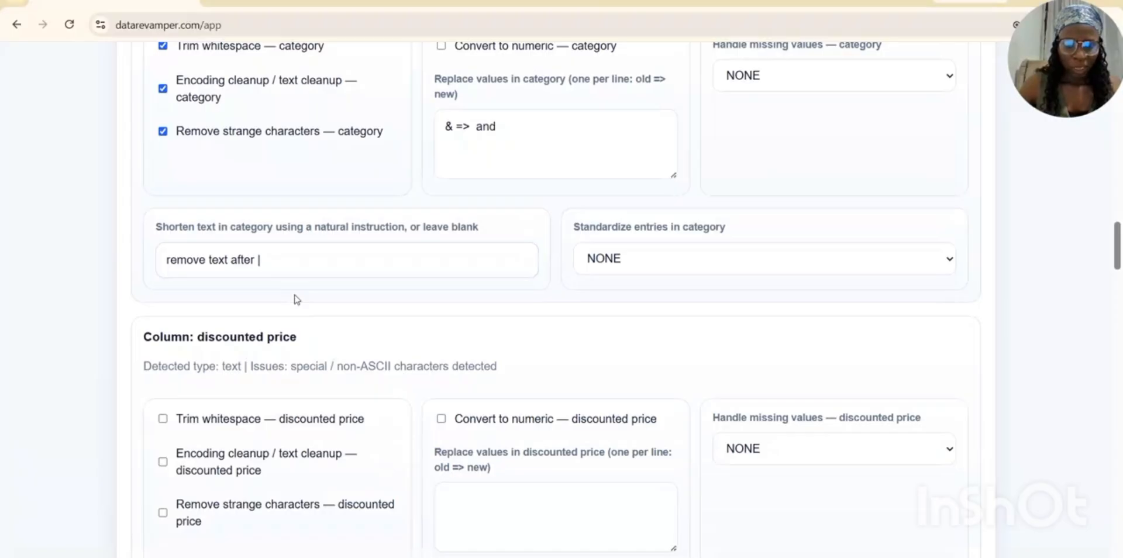
# Enable trim whitespace, encoding cleanup, strange-character removal and numeric conversion for the discounted price column.
pyautogui.scroll(-3, 295, 300)
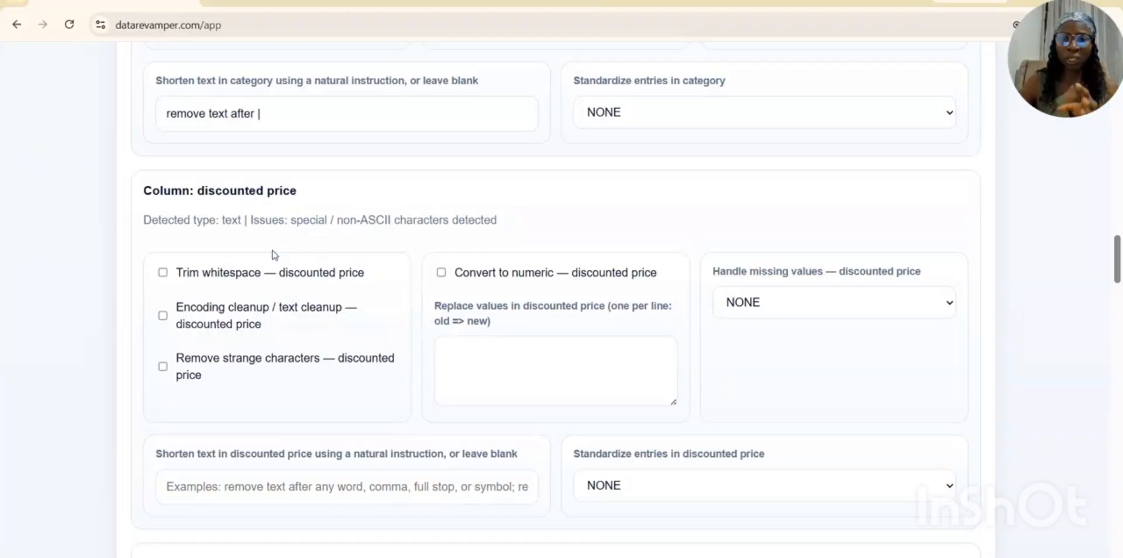
pyautogui.click(211, 273)
pyautogui.click(204, 315)
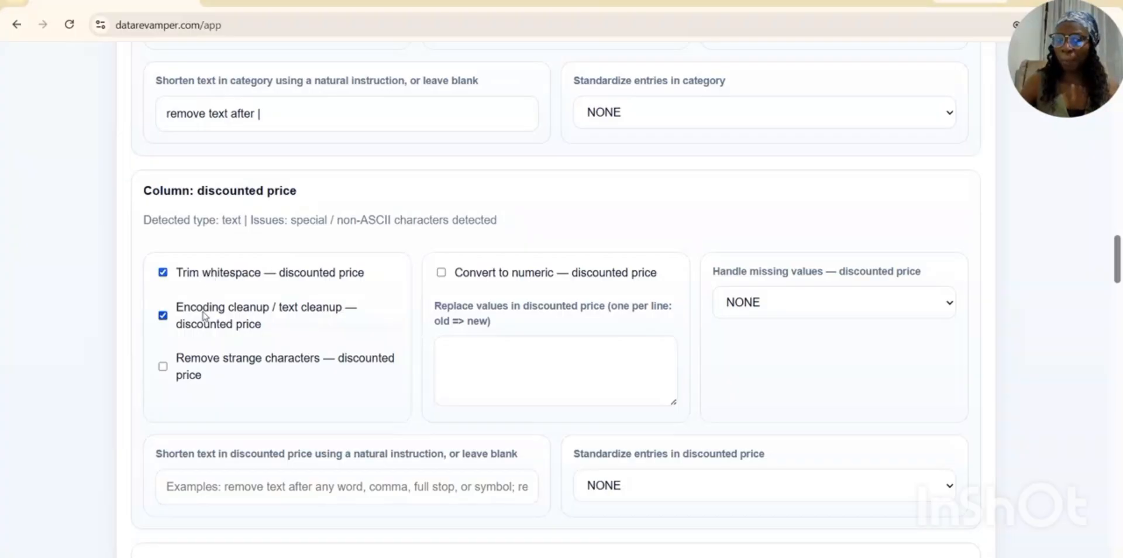
pyautogui.click(198, 361)
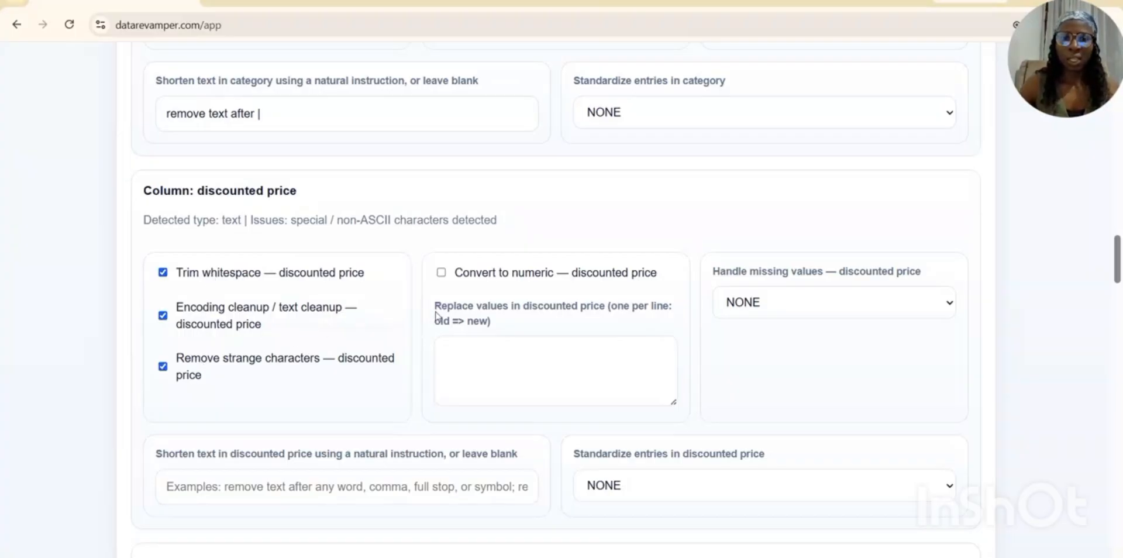
pyautogui.click(477, 278)
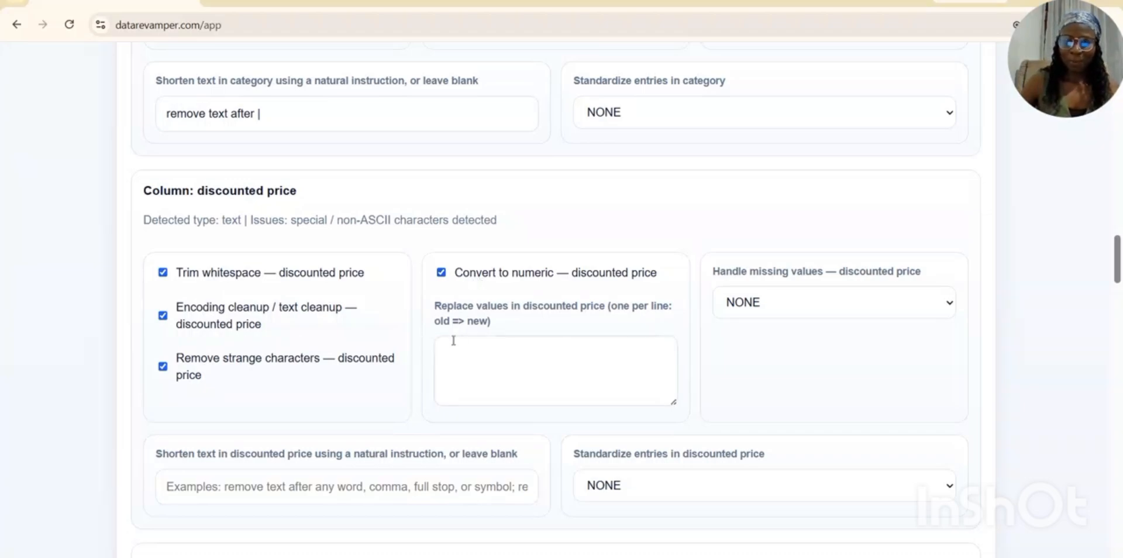
# Enable trim whitespace, encoding cleanup, strange-character removal and numeric conversion for actual price.
pyautogui.scroll(-5, 416, 407)
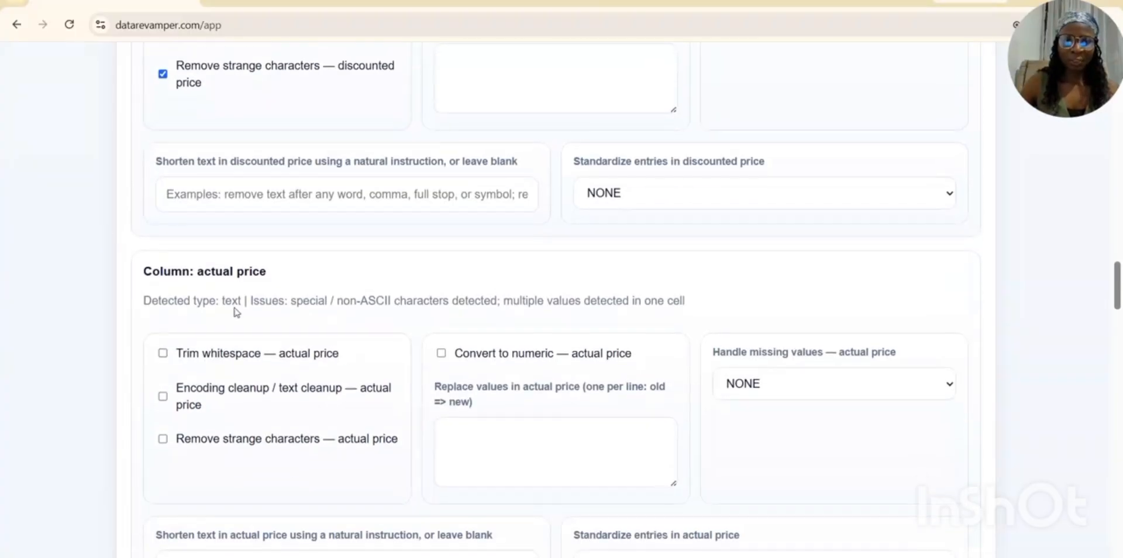
pyautogui.click(221, 363)
pyautogui.click(220, 413)
pyautogui.click(215, 439)
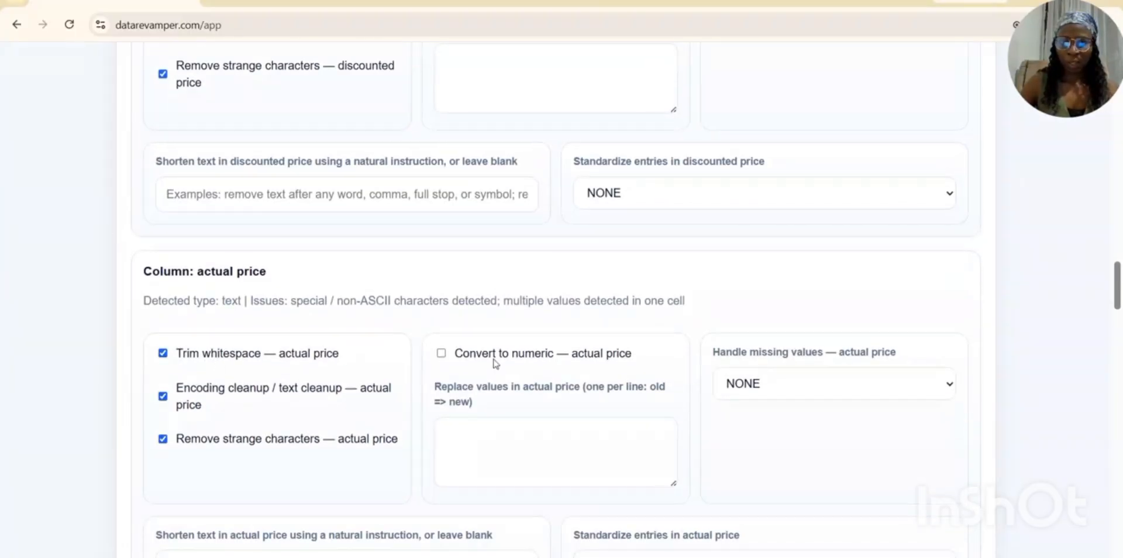
pyautogui.click(496, 354)
# Trim discount percentage, convert it to numbers, and convert percentages to fractions.
pyautogui.scroll(-7, 451, 397)
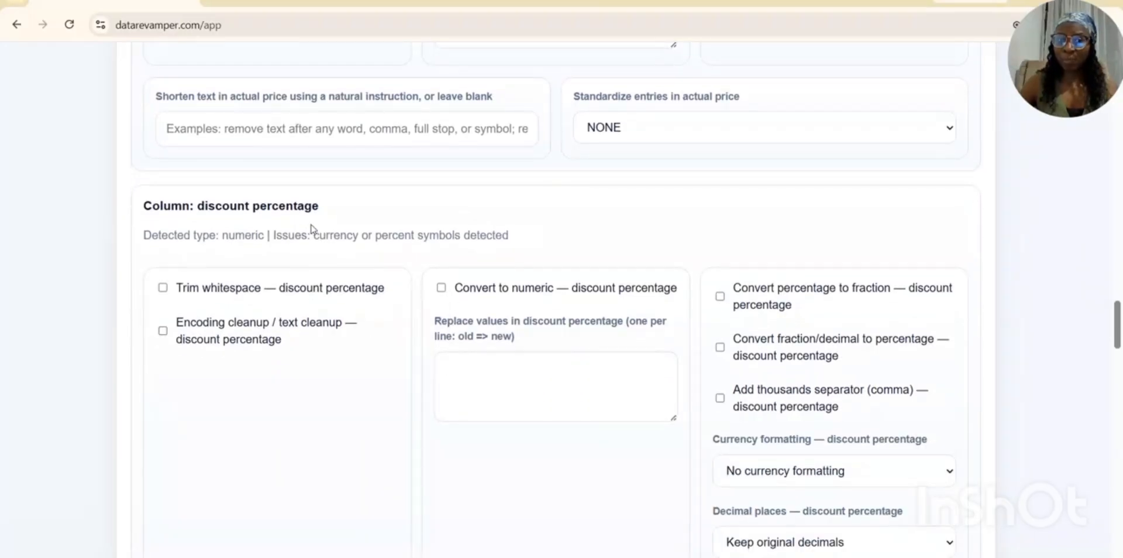
pyautogui.click(244, 290)
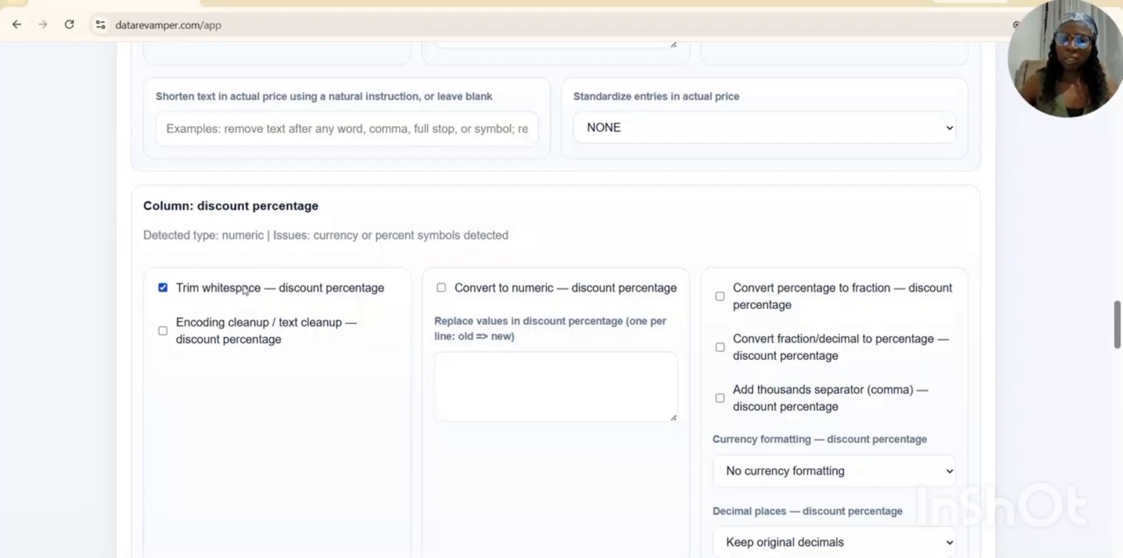
pyautogui.click(489, 295)
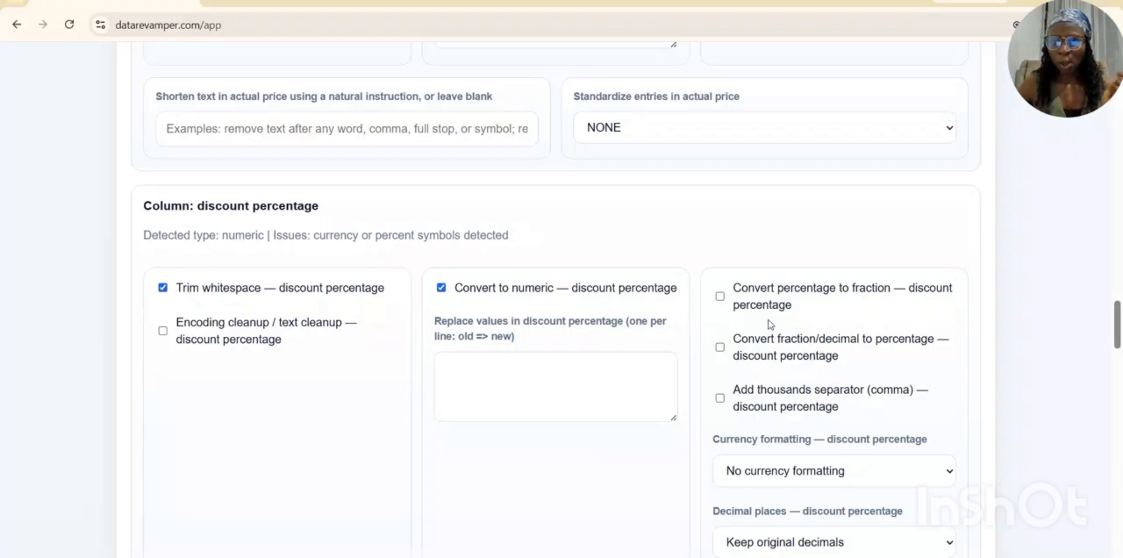
pyautogui.click(719, 297)
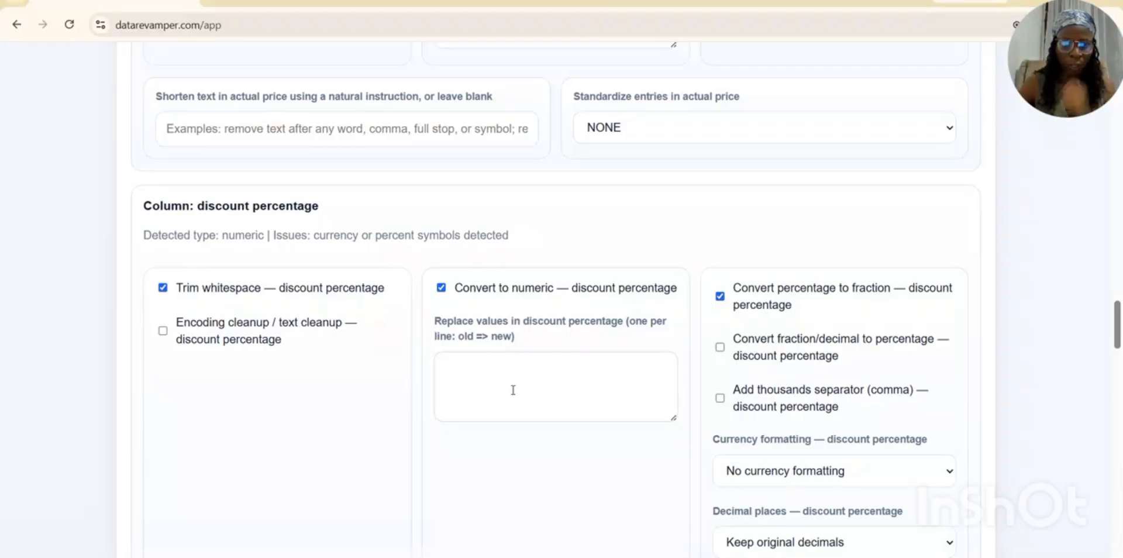
# Convert rating to numbers, and trim and convert rating count to numbers.
pyautogui.scroll(-10, 448, 430)
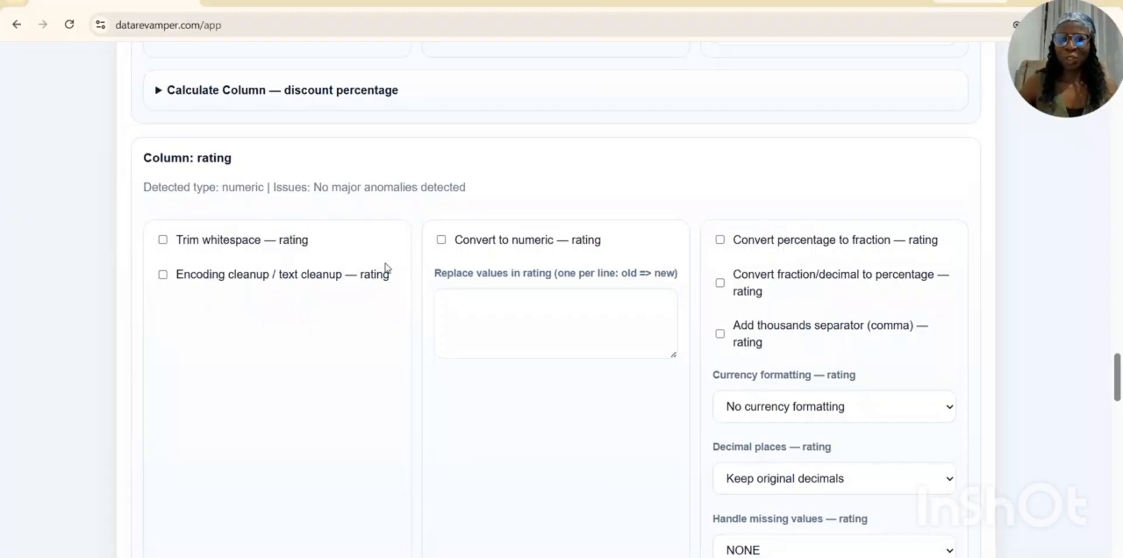
pyautogui.click(481, 245)
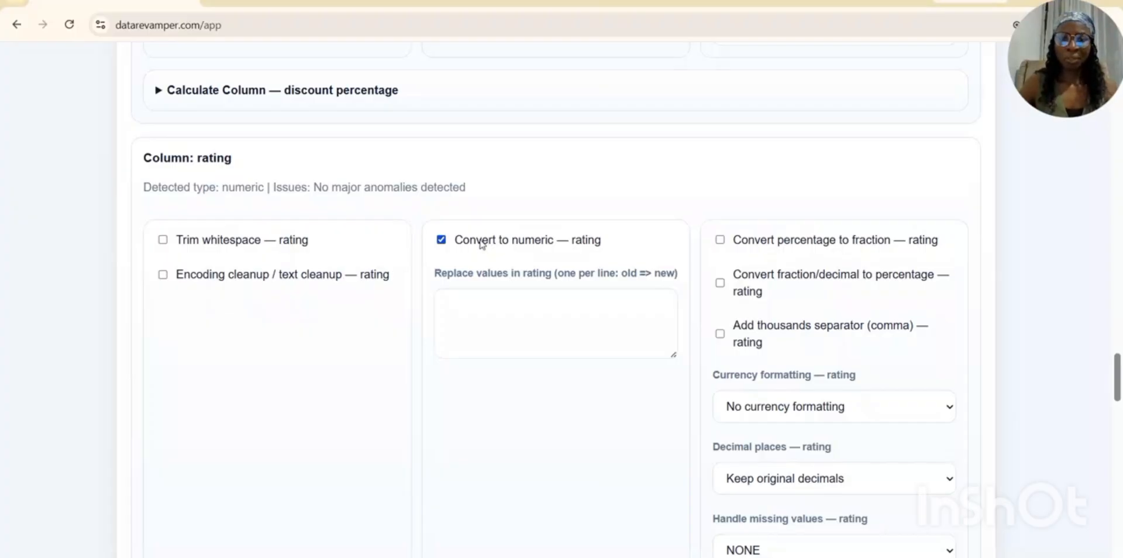
pyautogui.scroll(-5, 416, 438)
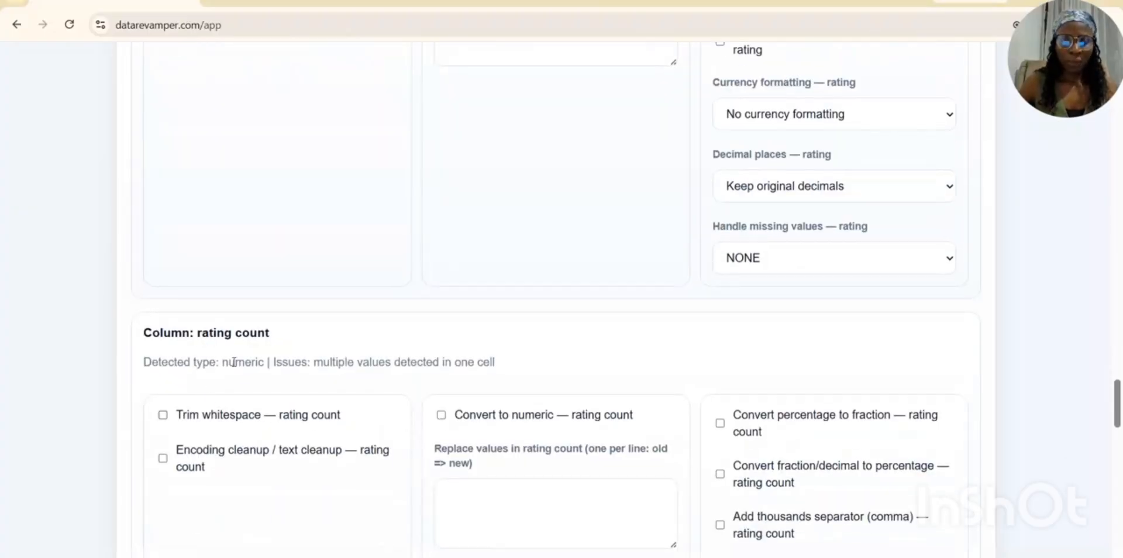
pyautogui.scroll(-3, 232, 393)
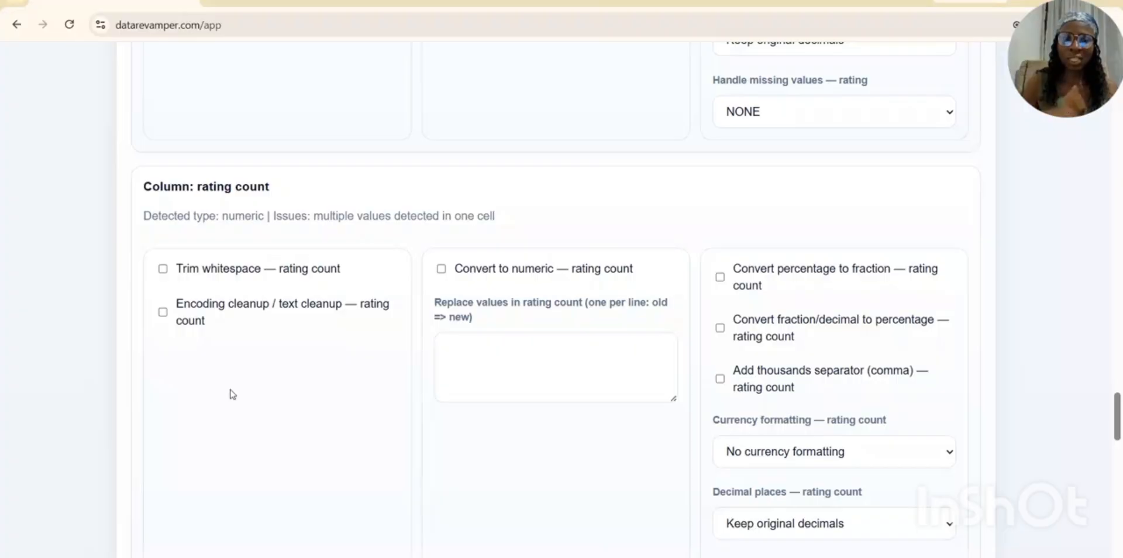
pyautogui.click(242, 271)
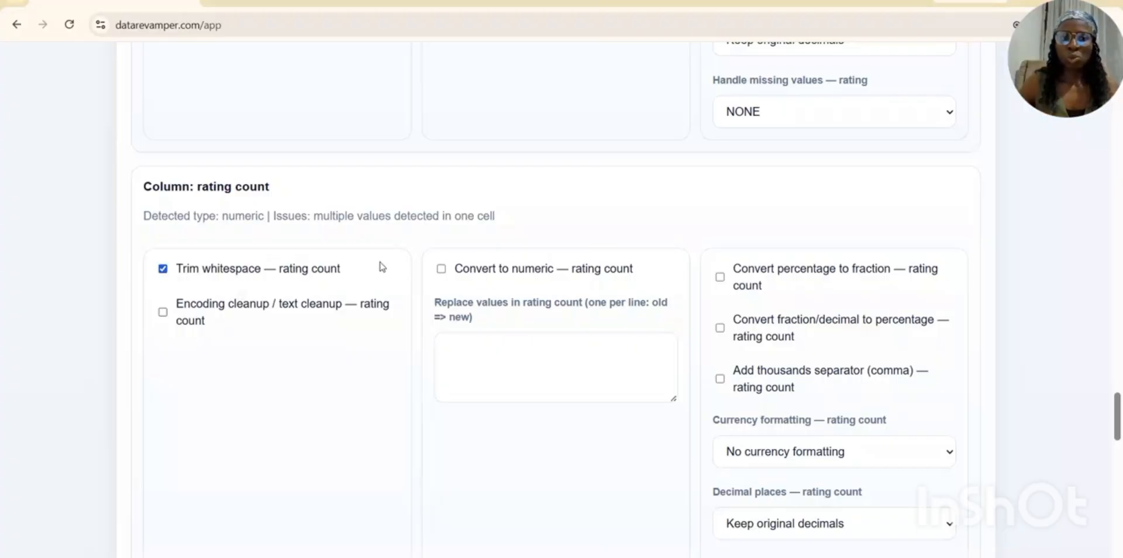
pyautogui.click(457, 270)
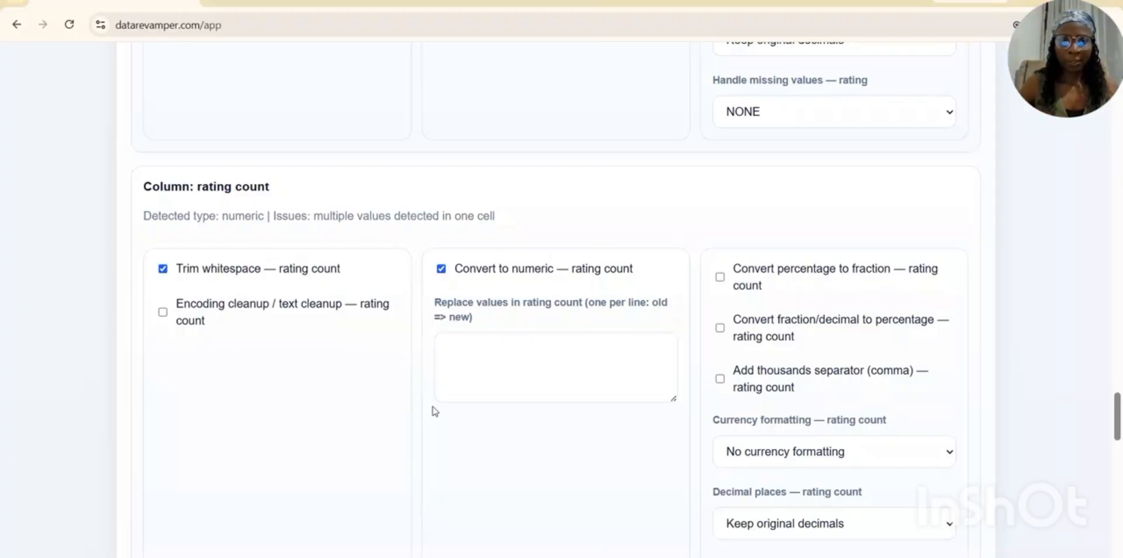
pyautogui.scroll(-9, 295, 332)
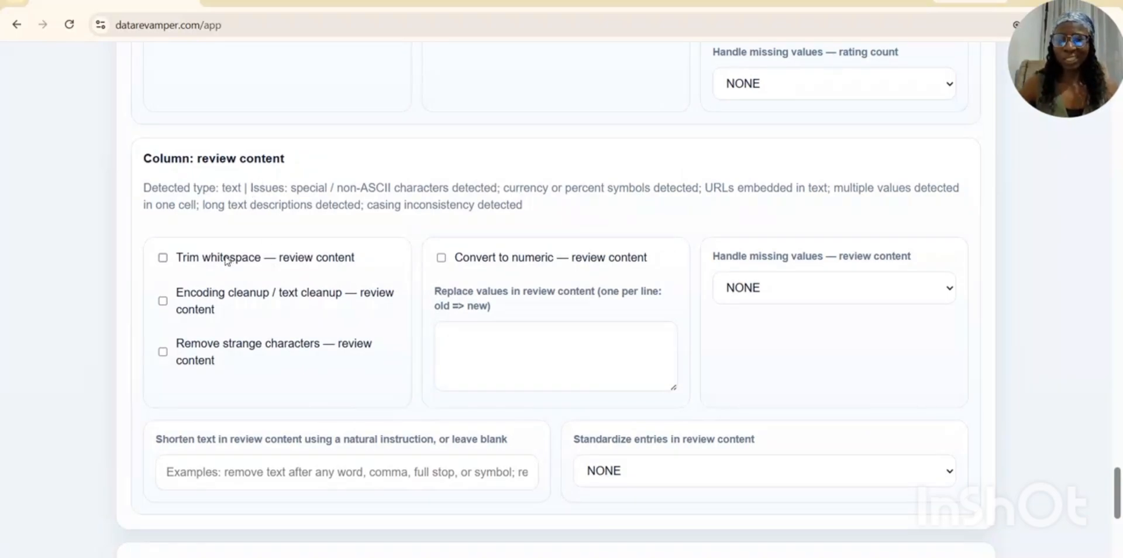
# Enable trim whitespace, encoding cleanup and strange-character removal for review content.
pyautogui.click(207, 261)
pyautogui.click(195, 305)
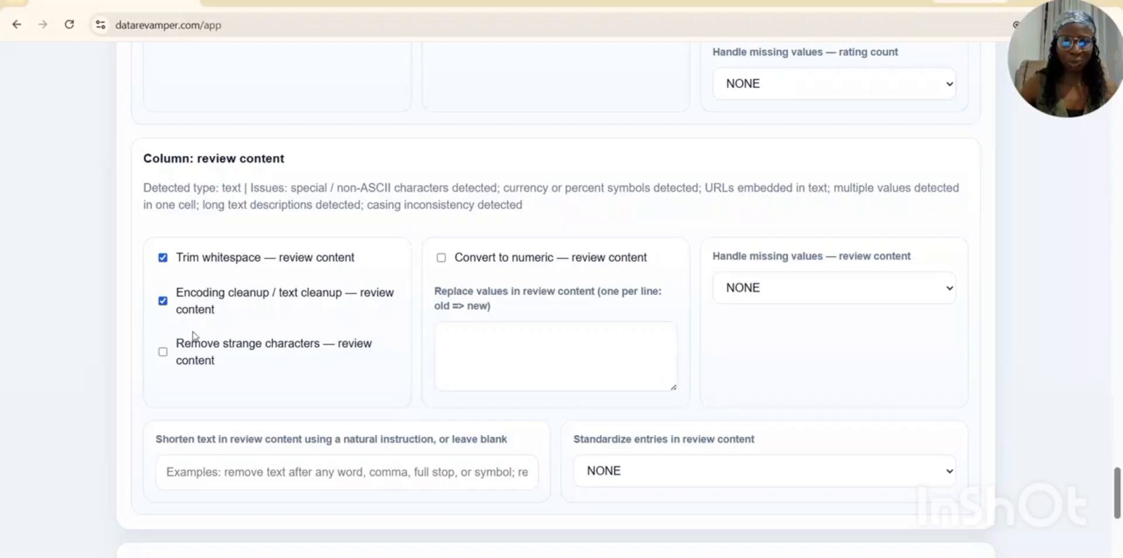
pyautogui.click(193, 354)
# Set the review content shortening instruction to 'remove text after full stop'.
pyautogui.scroll(-1, 395, 389)
pyautogui.click(396, 465)
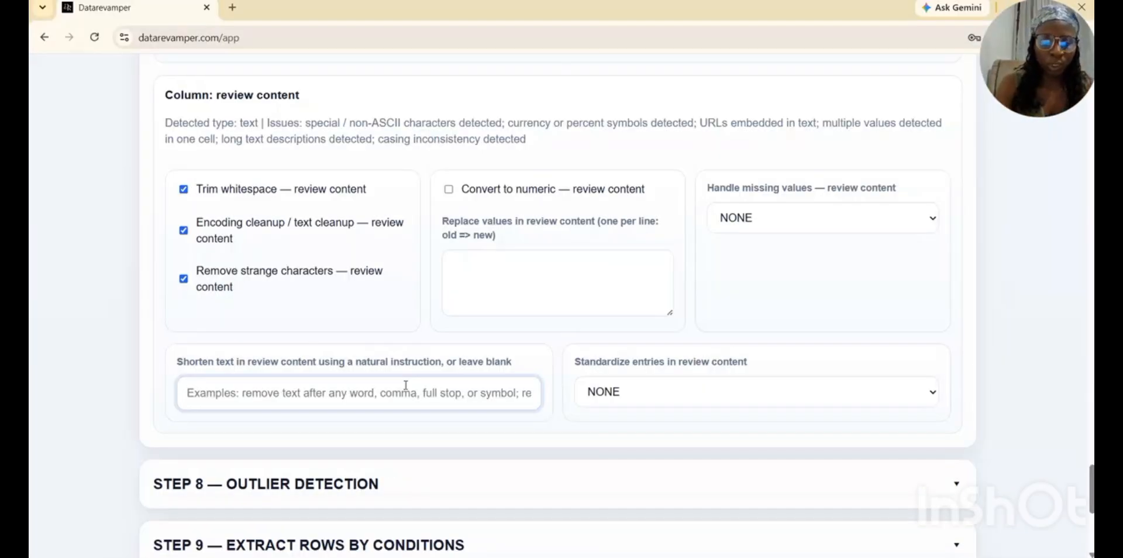
pyautogui.write('remove ')
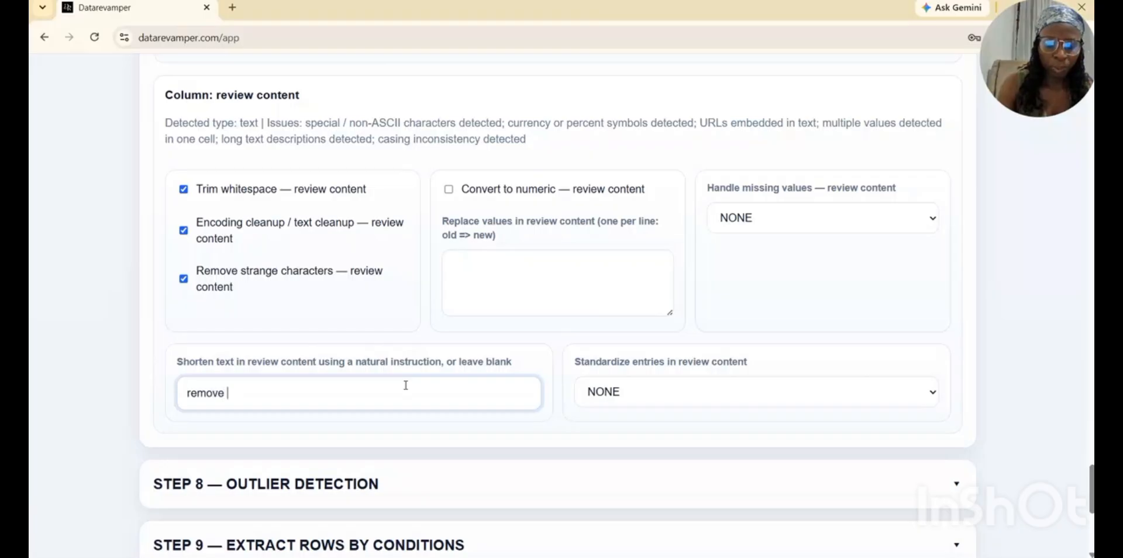
pyautogui.write('text af')
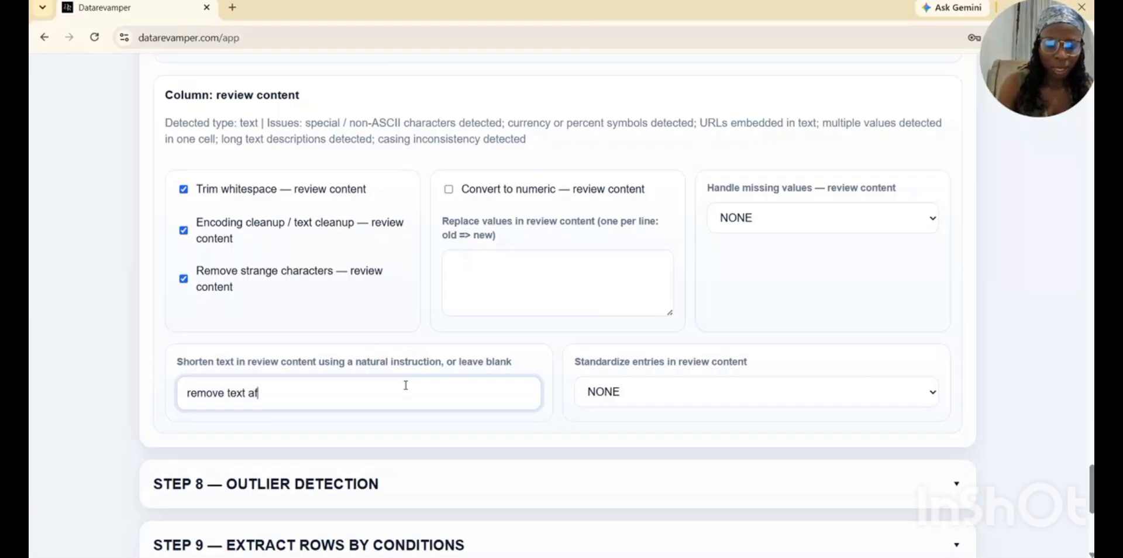
pyautogui.write('ter full')
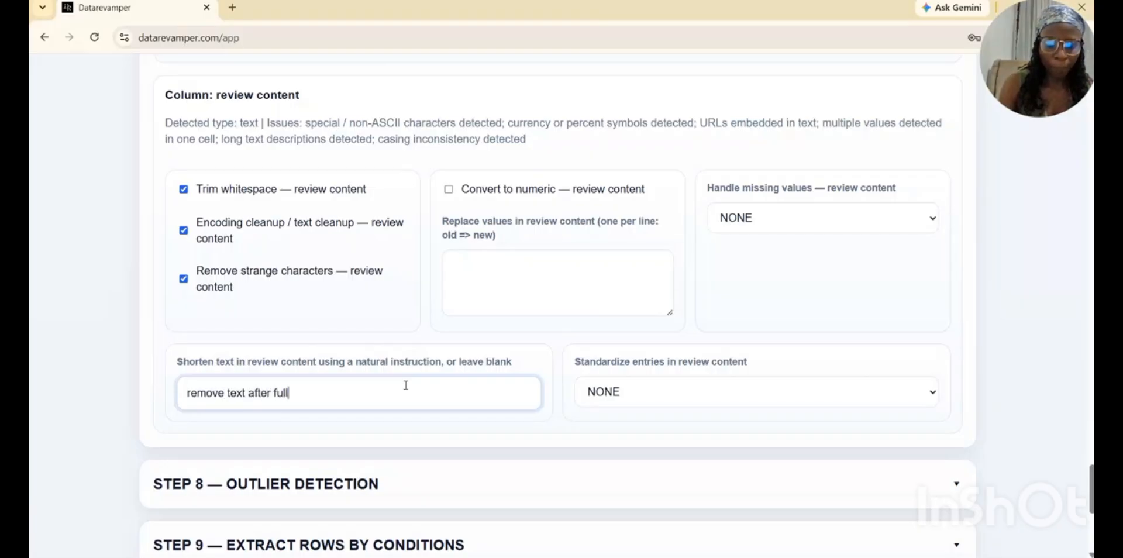
pyautogui.write(' stop')
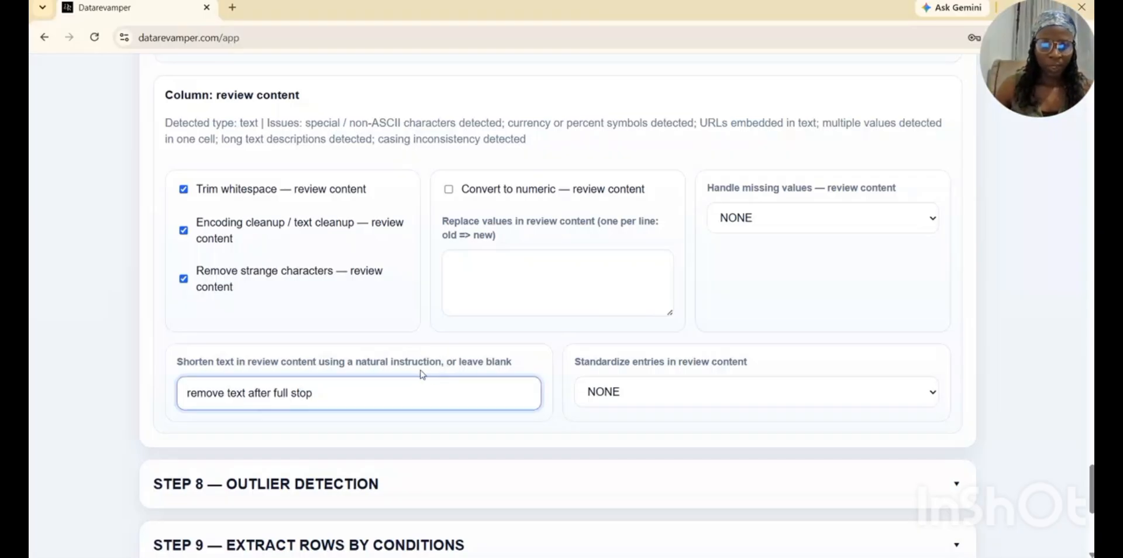
pyautogui.click(399, 423)
pyautogui.scroll(-5, 398, 423)
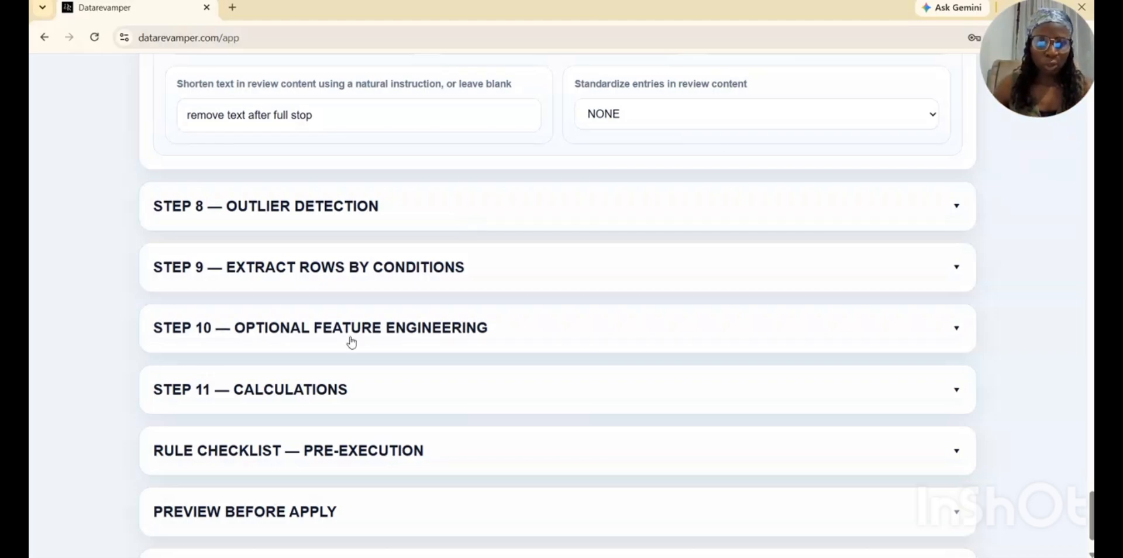
# In feature engineering, add a sentiment label column derived from review content.
pyautogui.click(326, 339)
pyautogui.scroll(-2, 326, 336)
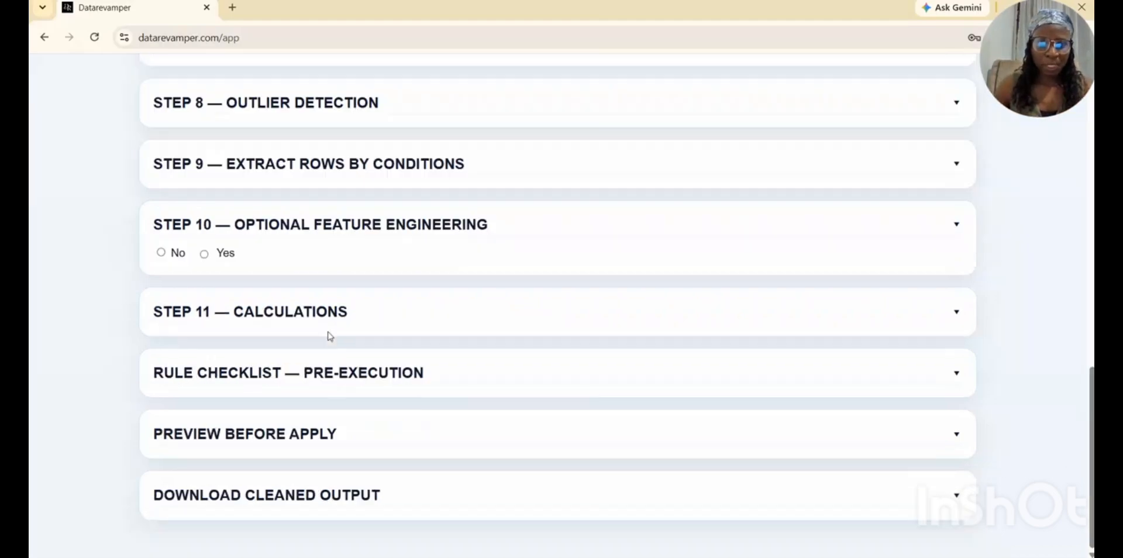
pyautogui.click(223, 253)
pyautogui.click(279, 325)
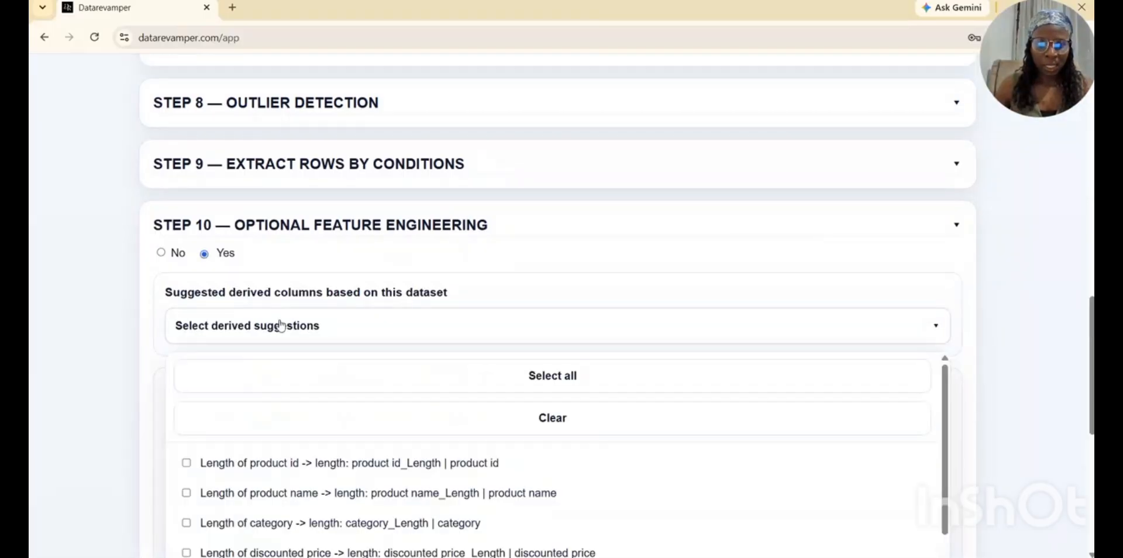
pyautogui.scroll(-7, 283, 283)
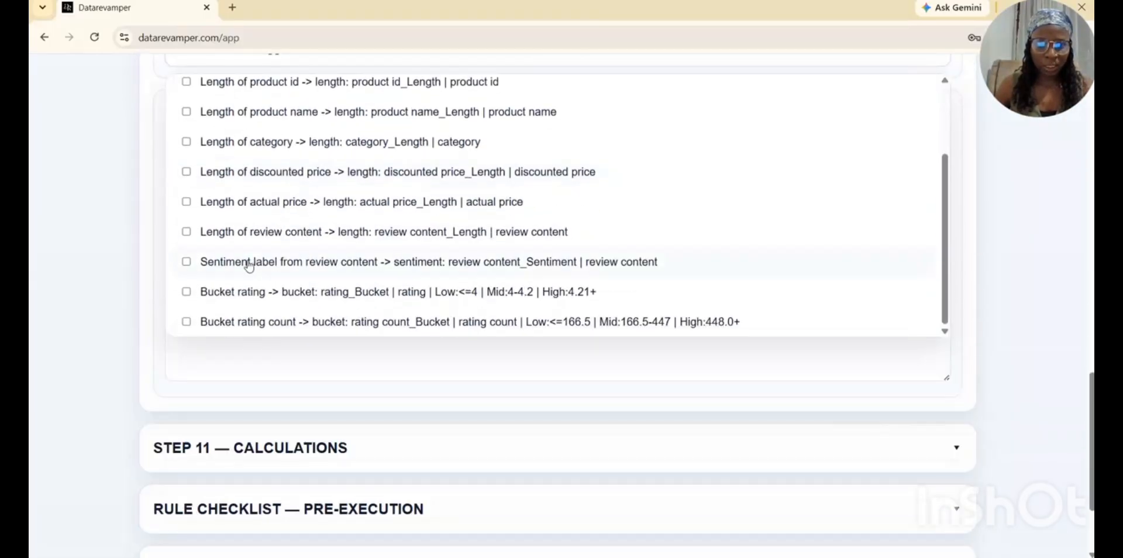
pyautogui.click(257, 266)
# Expand the Preview Before Apply section.
pyautogui.click(151, 269)
pyautogui.scroll(-2, 155, 311)
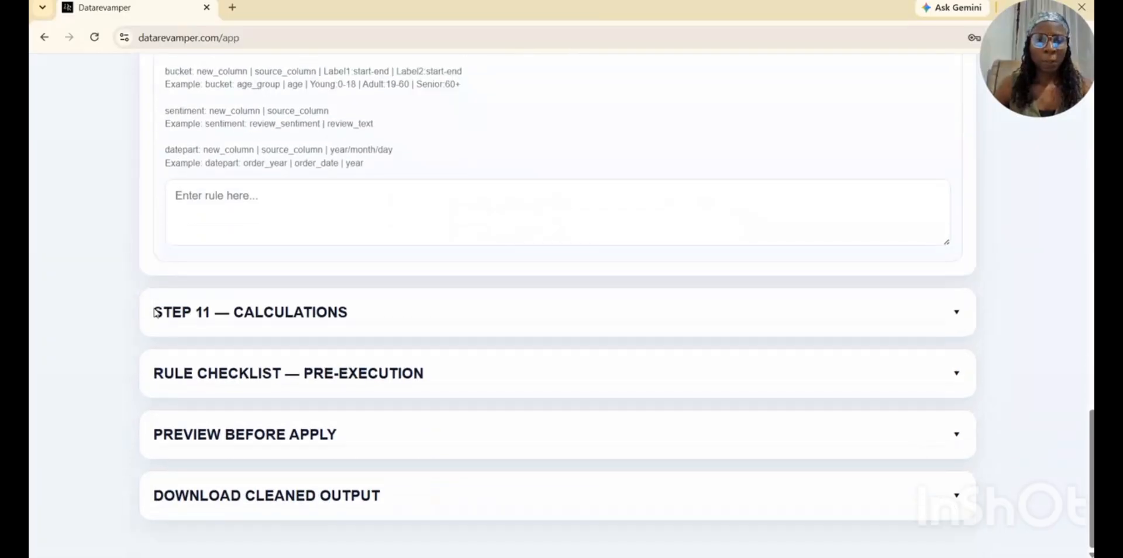
pyautogui.click(340, 435)
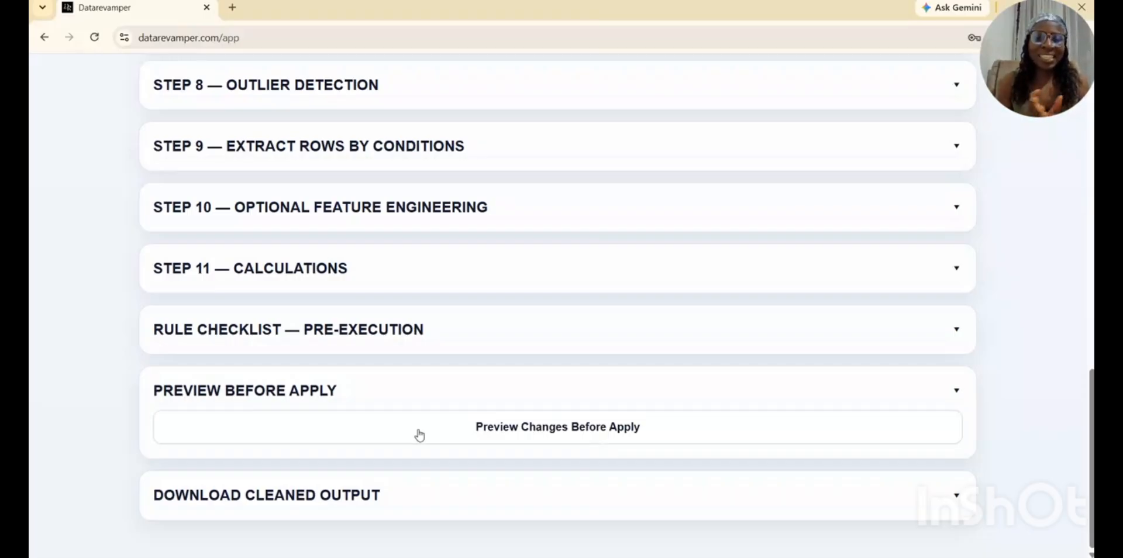
# Generate the cleaning preview showing 1465 output rows and 10 columns.
pyautogui.click(546, 431)
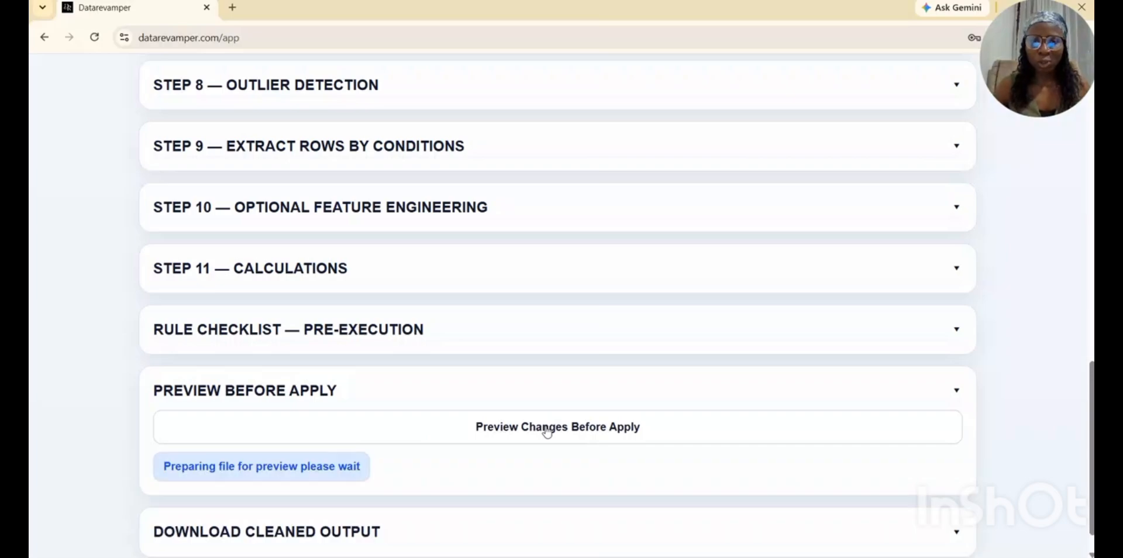
pyautogui.scroll(-1, 485, 400)
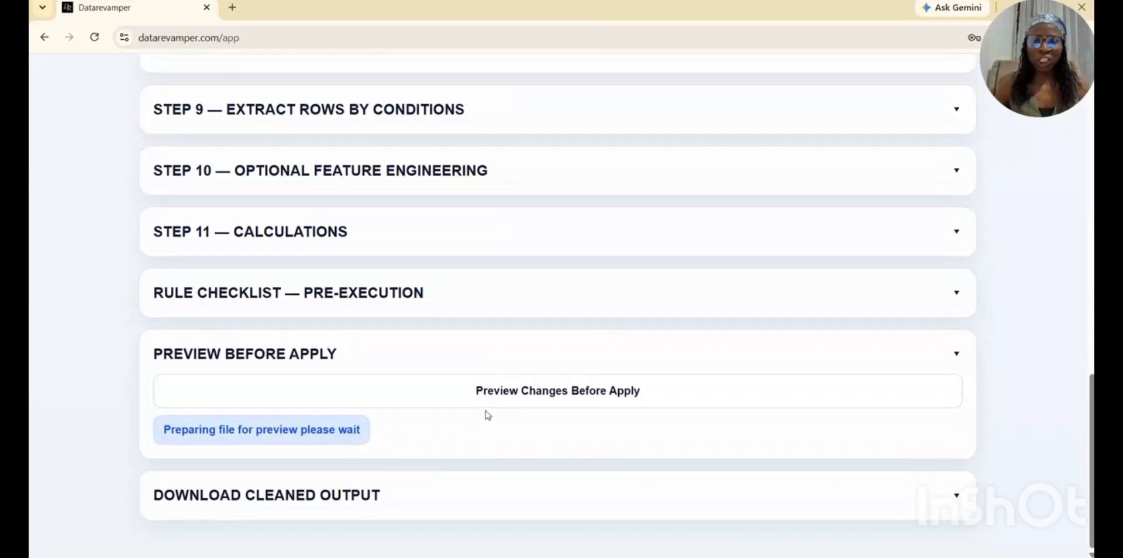
pyautogui.scroll(-3, 487, 415)
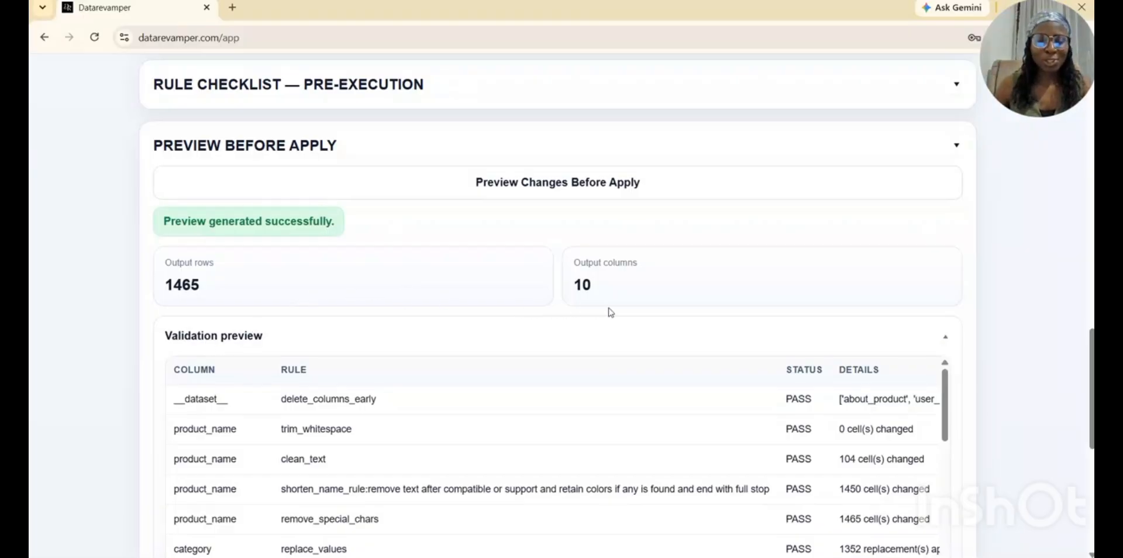
pyautogui.scroll(-5, 572, 335)
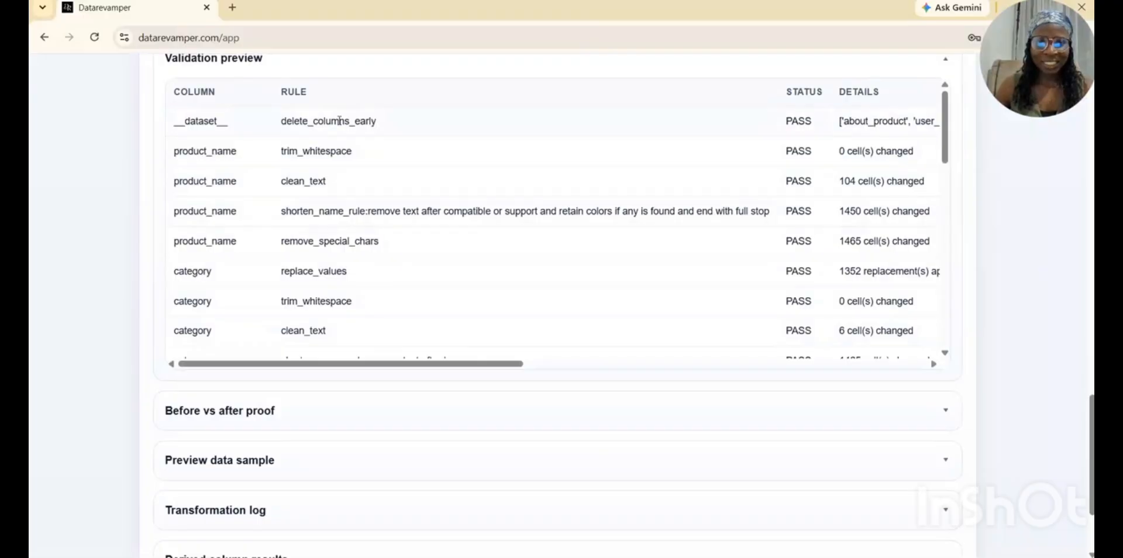
pyautogui.scroll(-3, 357, 425)
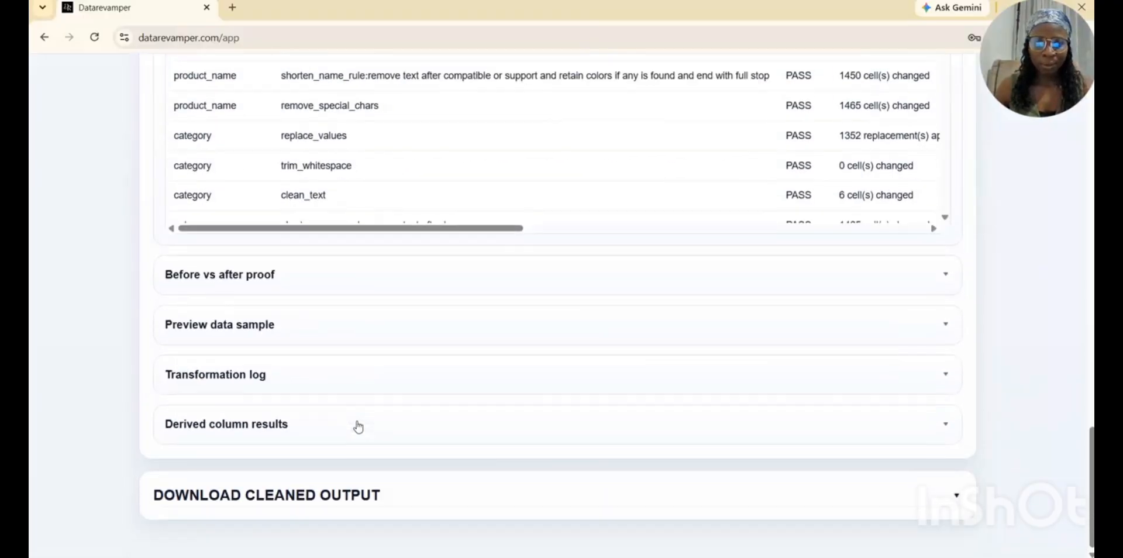
# Expand and review the Before vs after proof comparison.
pyautogui.click(306, 285)
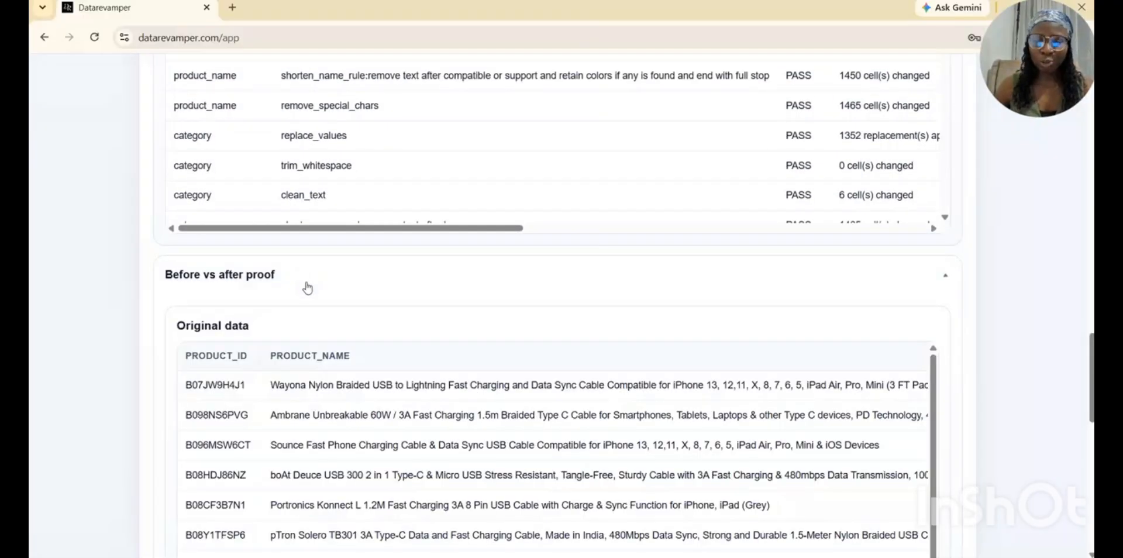
pyautogui.scroll(-3, 331, 252)
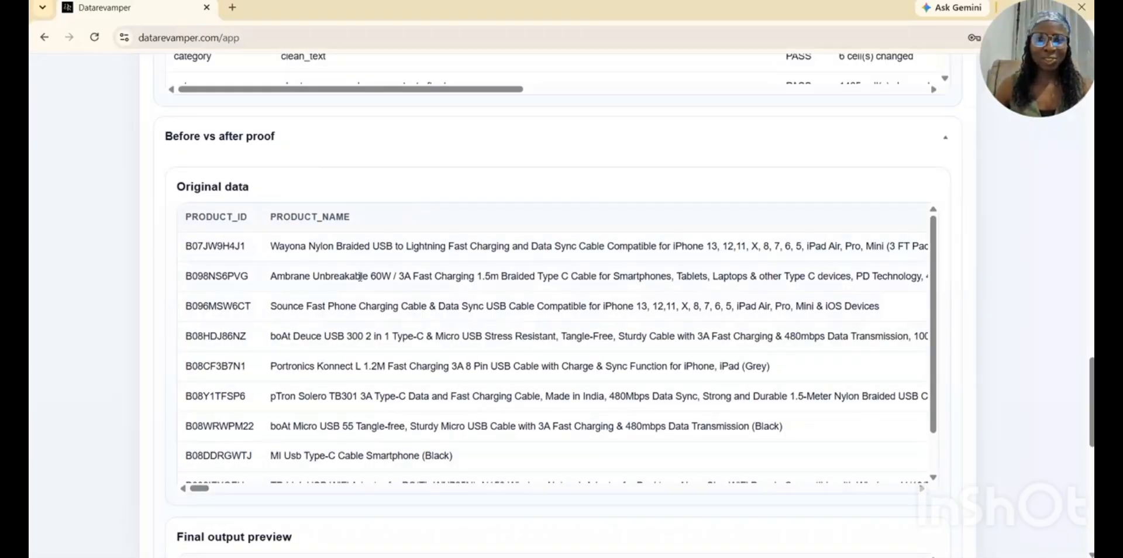
pyautogui.scroll(-6, 371, 170)
pyautogui.scroll(-1, 335, 296)
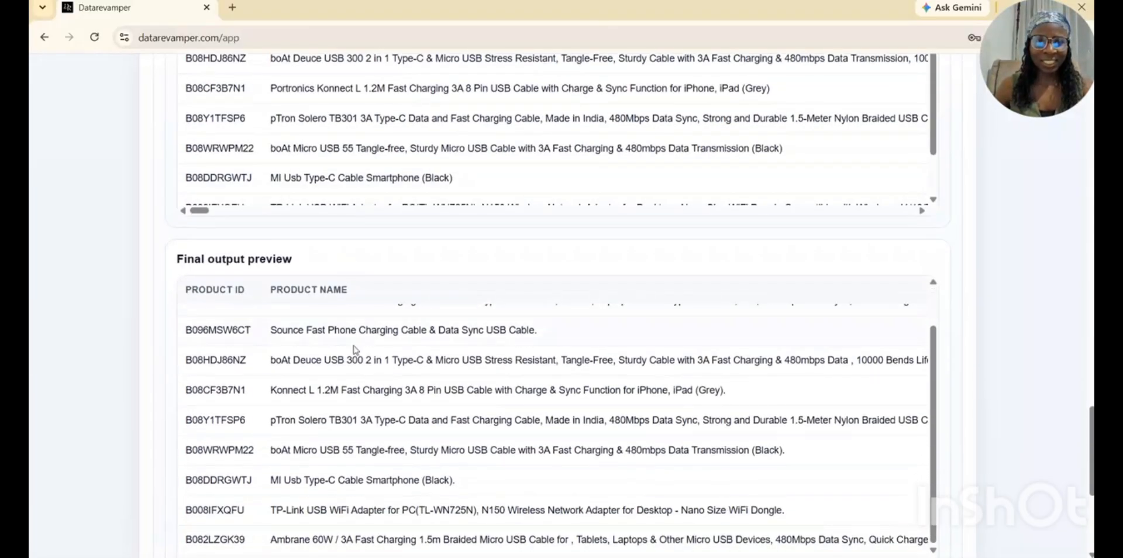
pyautogui.scroll(-3, 373, 262)
pyautogui.scroll(3, 374, 262)
pyautogui.scroll(-5, 374, 264)
# Expand the Preview data sample and scroll across its table.
pyautogui.click(335, 325)
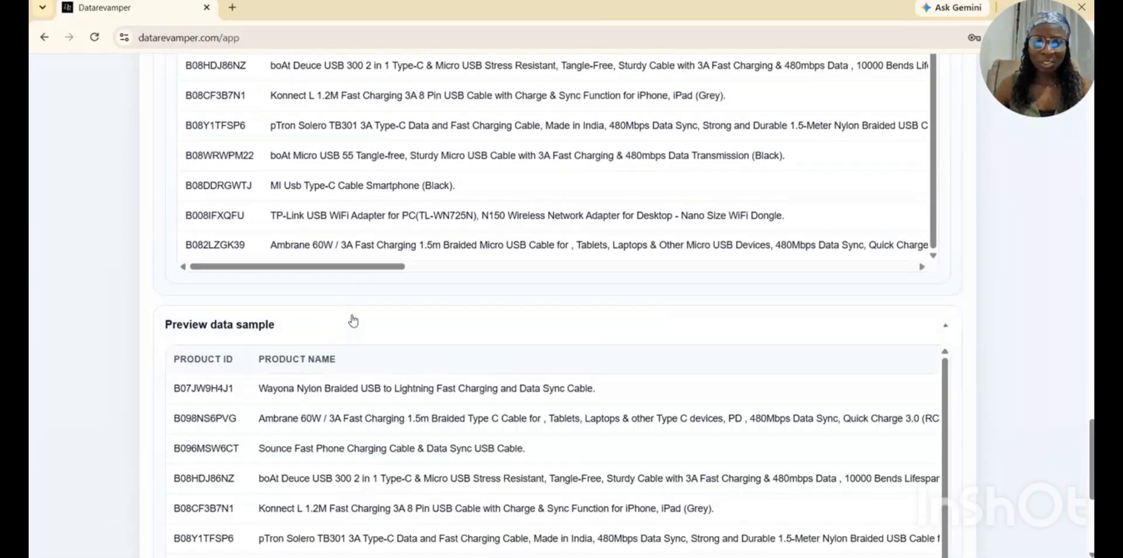
pyautogui.scroll(-5, 351, 319)
pyautogui.moveTo(328, 354); pyautogui.dragTo(355, 353)
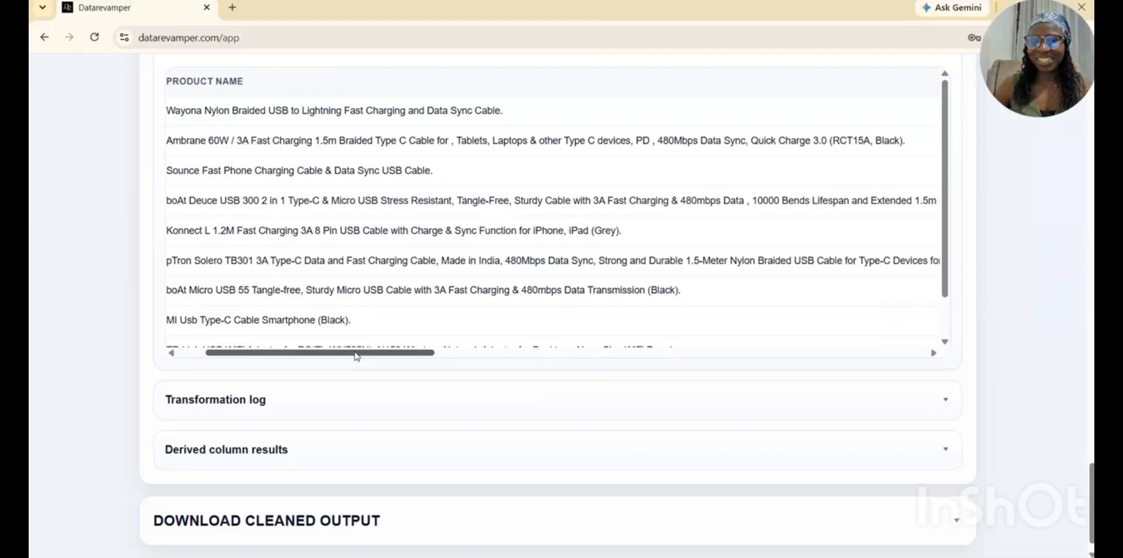
pyautogui.moveTo(354, 353); pyautogui.dragTo(738, 357)
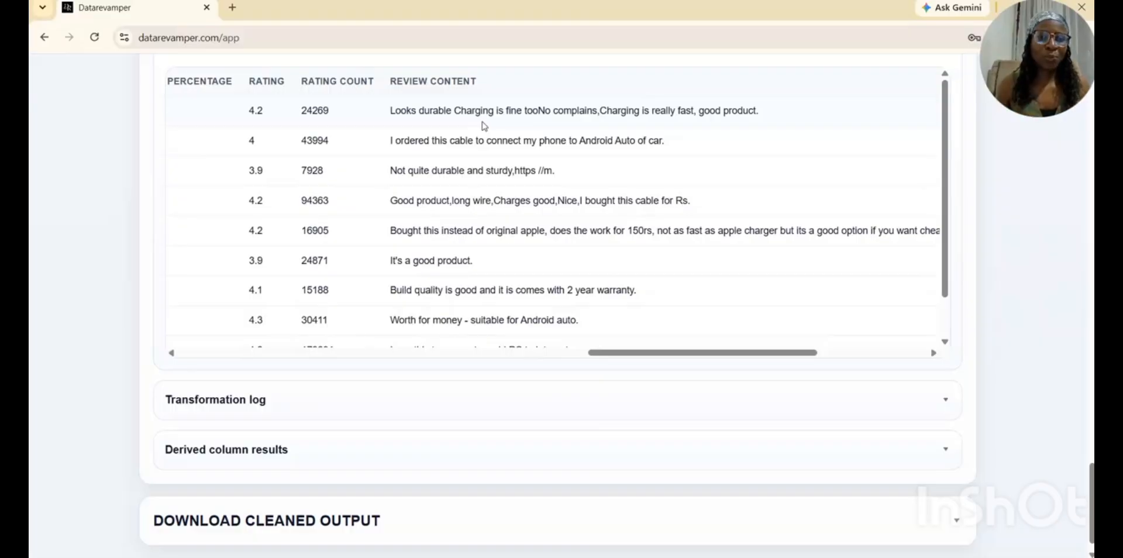
pyautogui.scroll(-1, 363, 409)
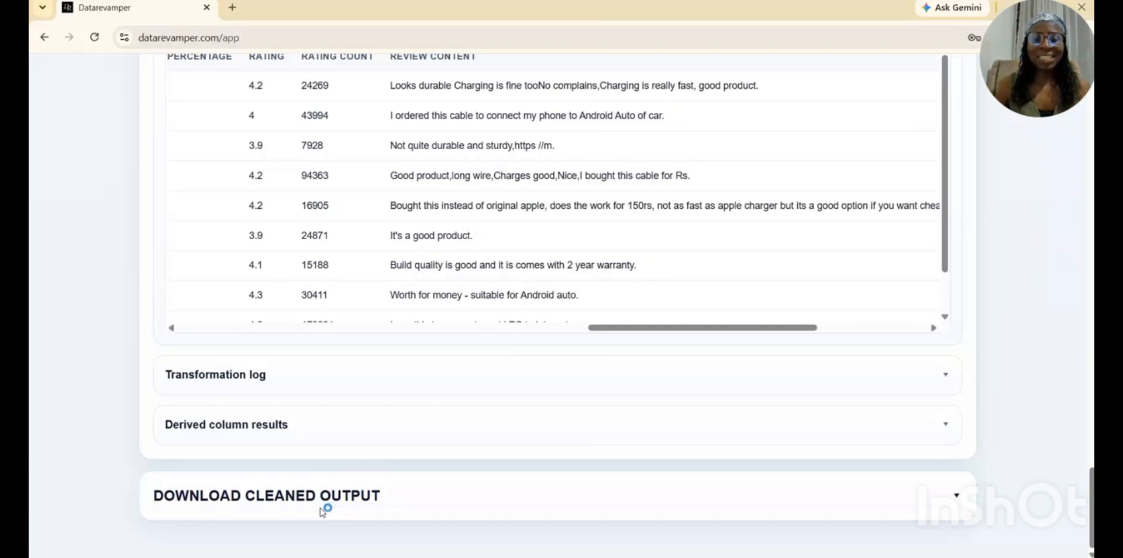
# Prepare and confirm the cleaned output, then download it as cleaned_data (4).xlsx.
pyautogui.click(288, 495)
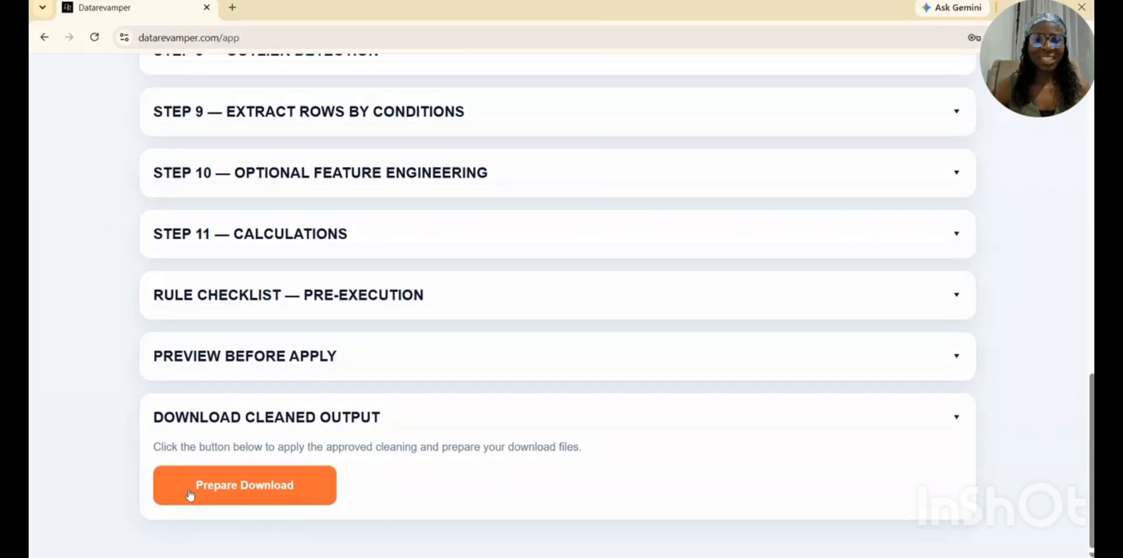
pyautogui.click(234, 497)
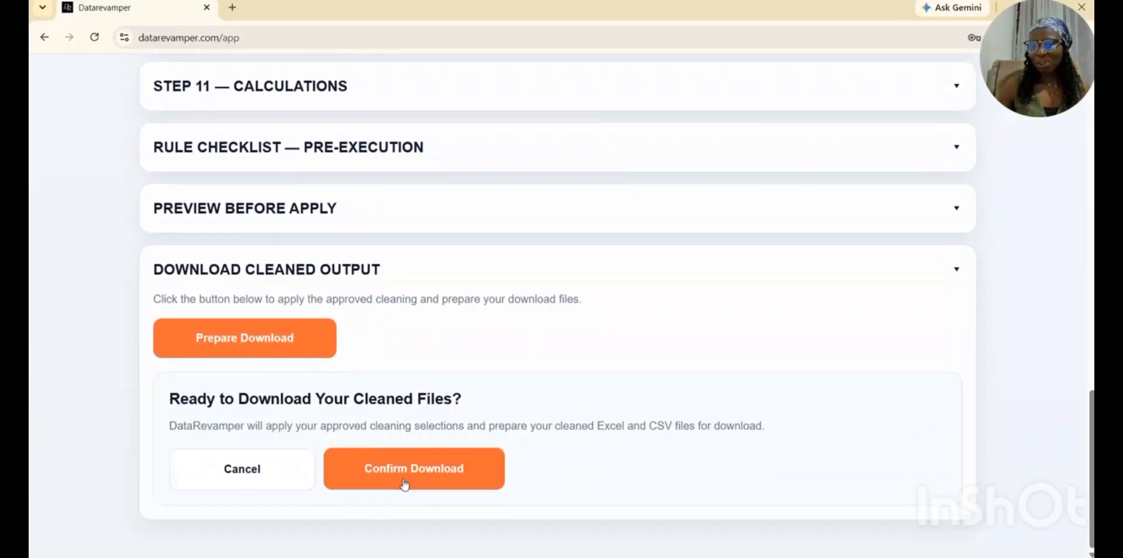
pyautogui.click(404, 485)
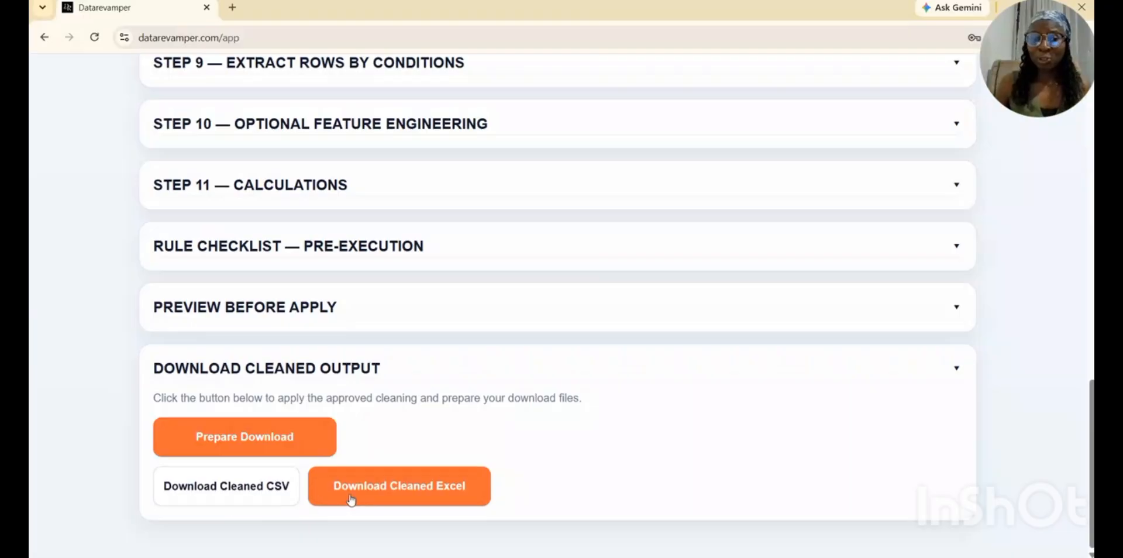
pyautogui.click(384, 496)
pyautogui.scroll(2, 434, 415)
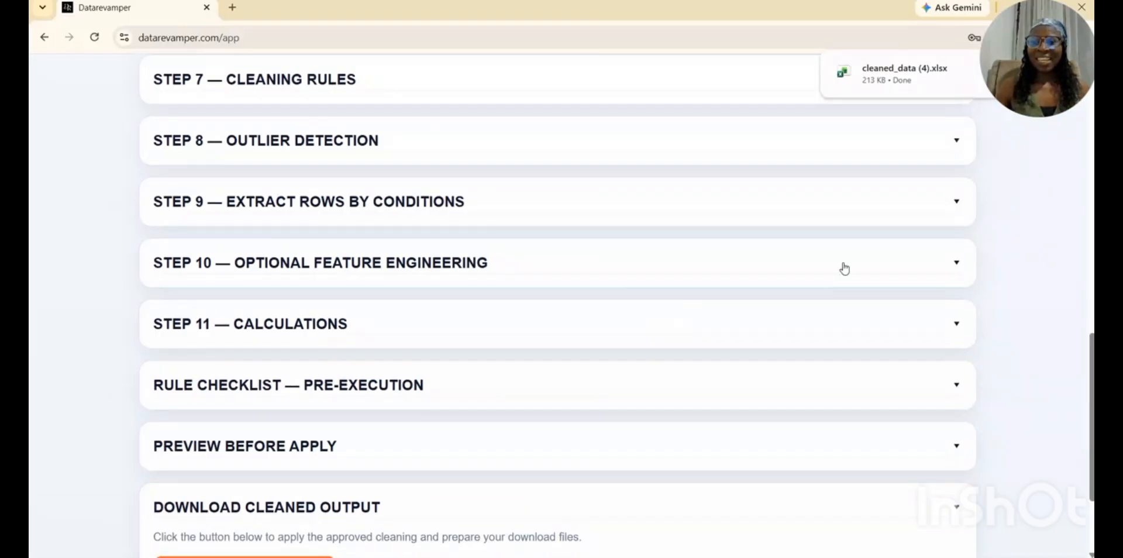
# Open cleaned_data (4).xlsx in Excel, widen a column, and check sentiment cells J2–J5.
pyautogui.click(889, 80)
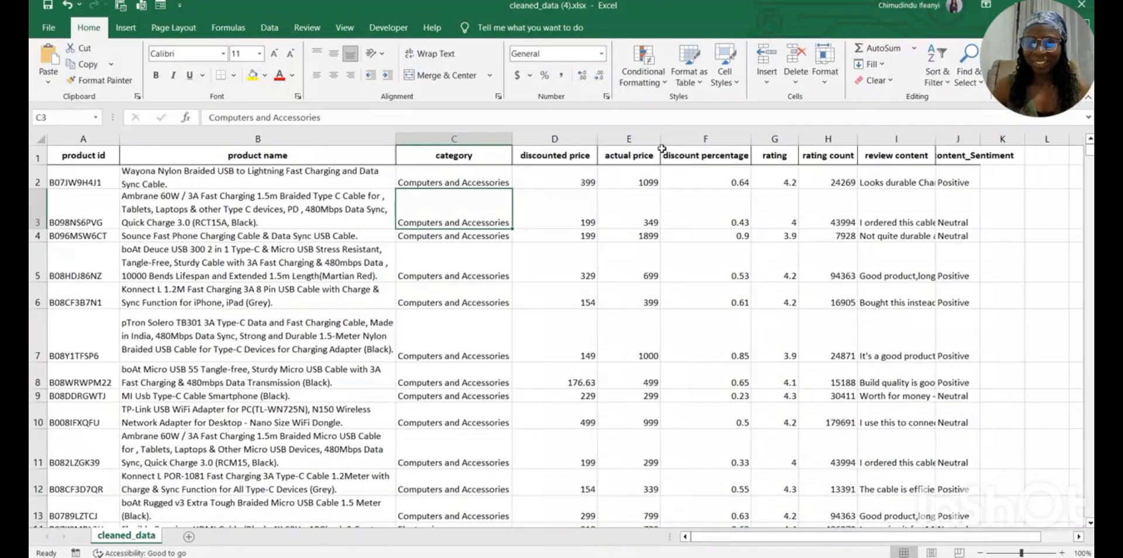
pyautogui.moveTo(660, 144); pyautogui.dragTo(653, 144)
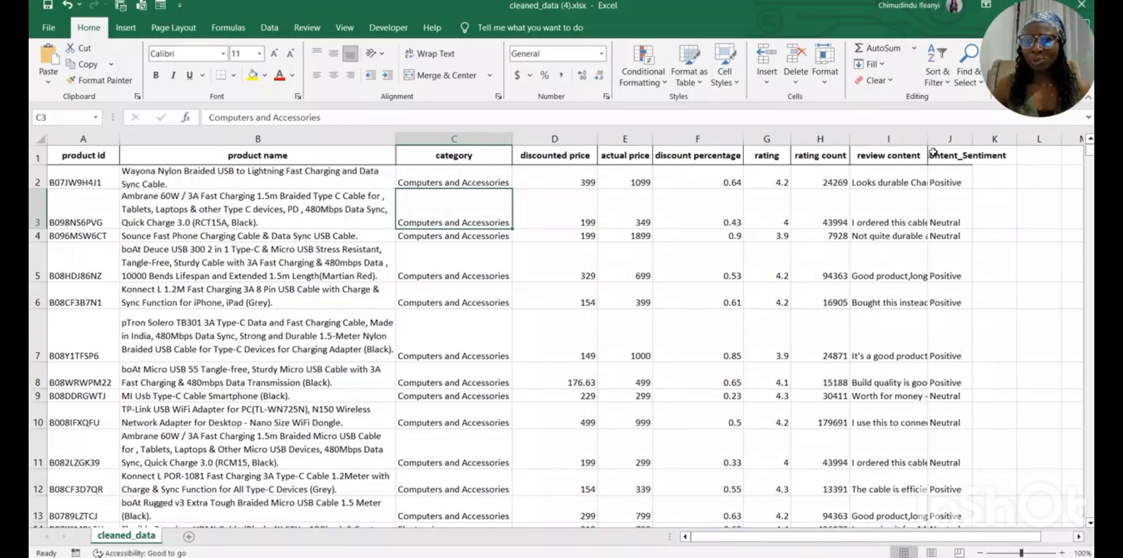
pyautogui.click(959, 141)
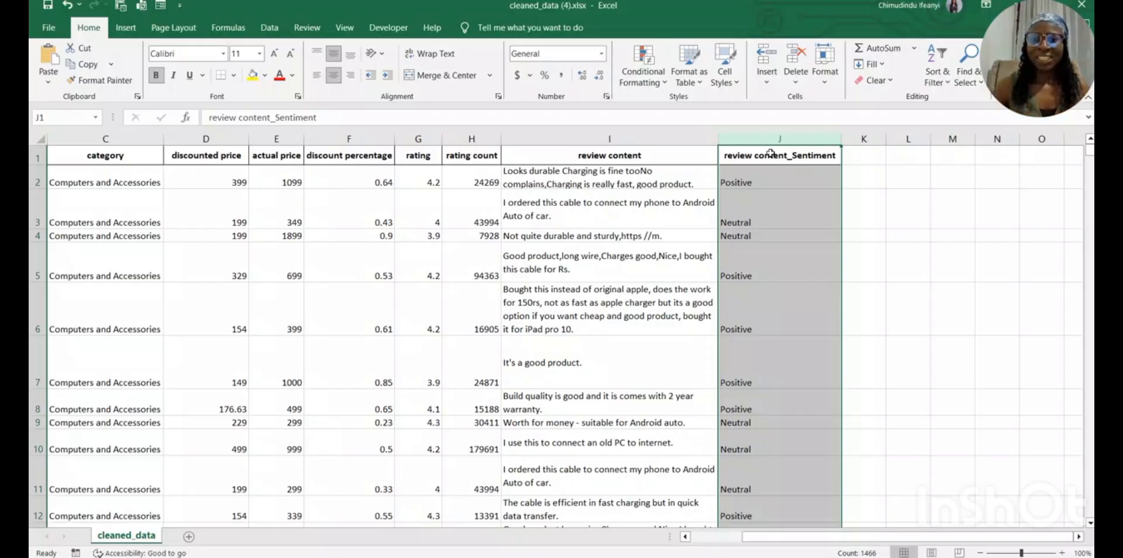
pyautogui.click(768, 178)
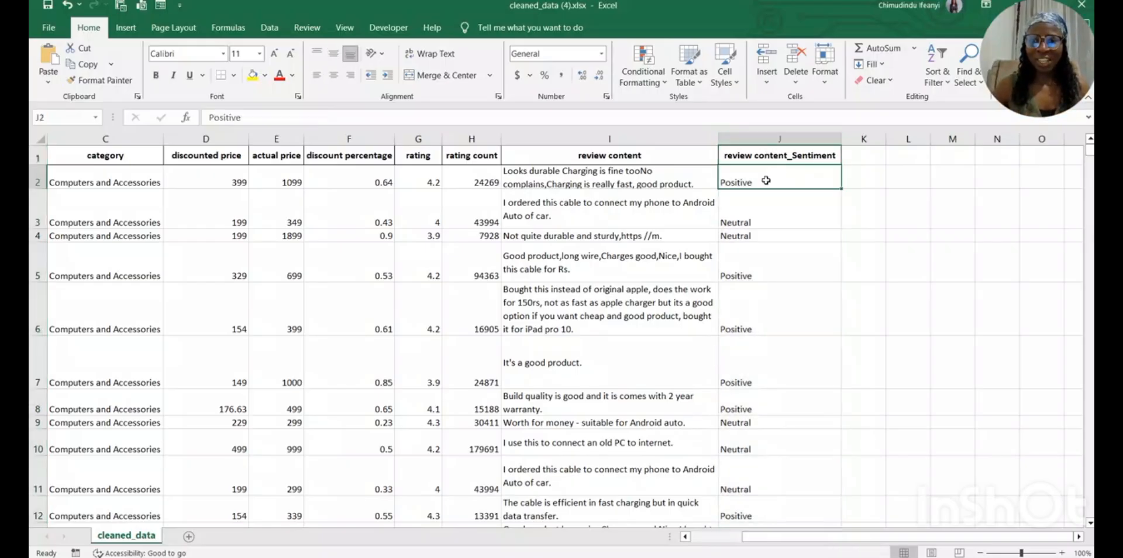
pyautogui.click(740, 216)
pyautogui.click(735, 235)
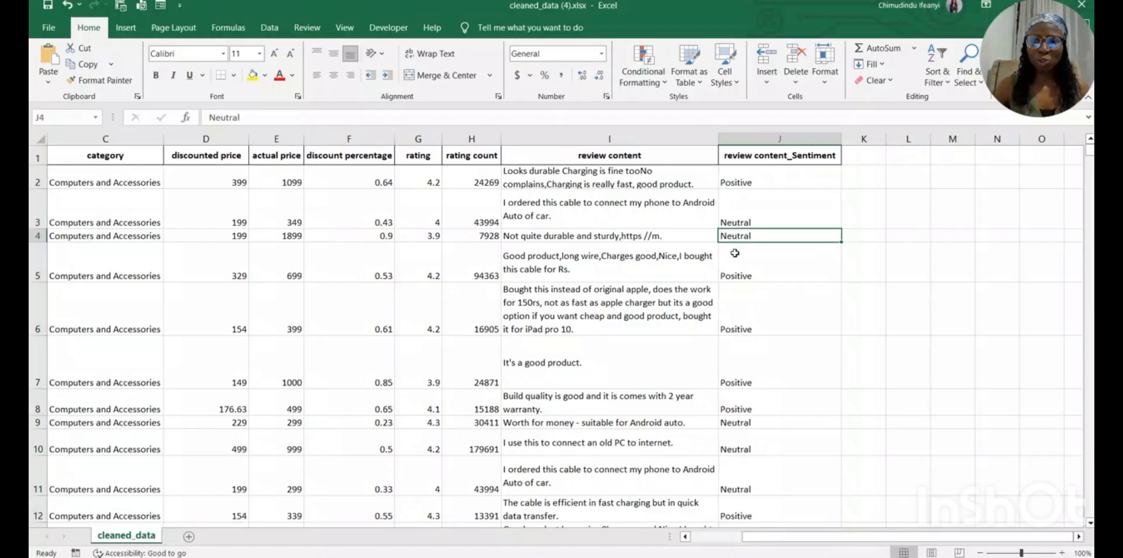
pyautogui.click(735, 266)
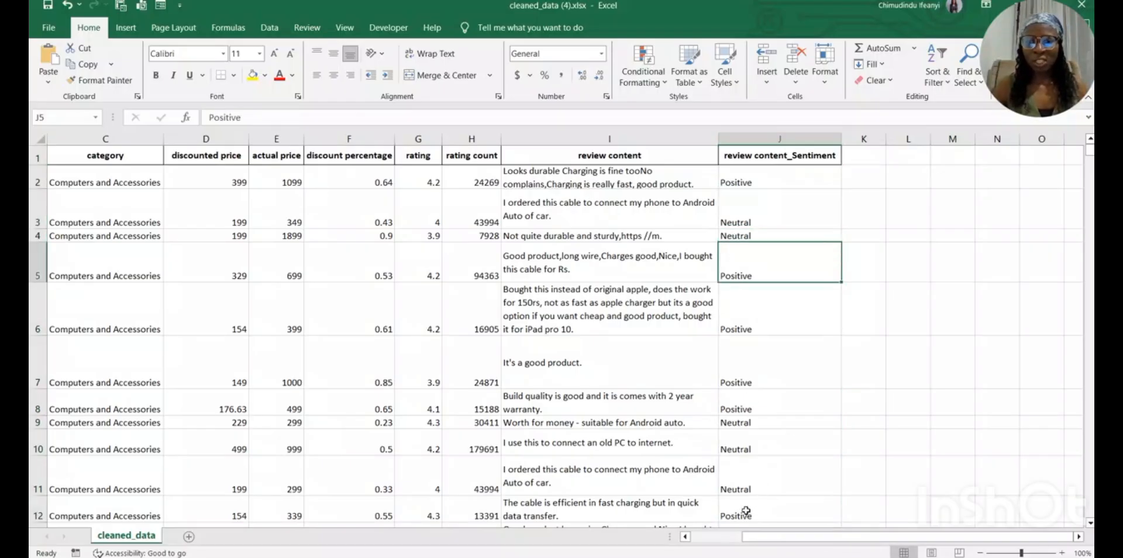
# Switch to the original amazon.csv workbook and back to cleaned_data (4).xlsx.
pyautogui.moveTo(738, 543); pyautogui.dragTo(696, 544)
pyautogui.moveTo(412, 557)
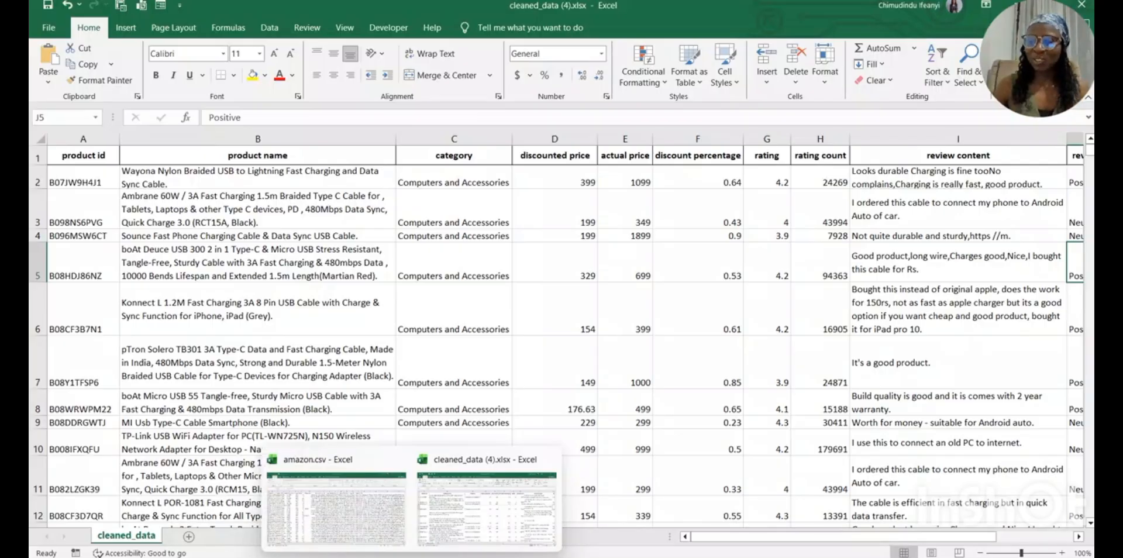
pyautogui.click(367, 526)
pyautogui.moveTo(654, 555)
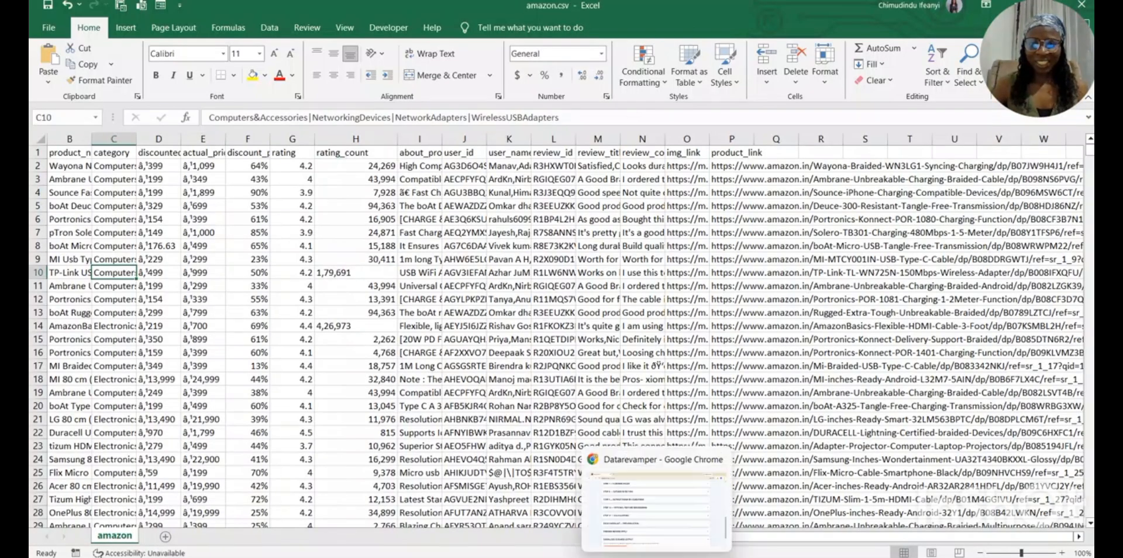
pyautogui.moveTo(412, 556)
pyautogui.click(463, 529)
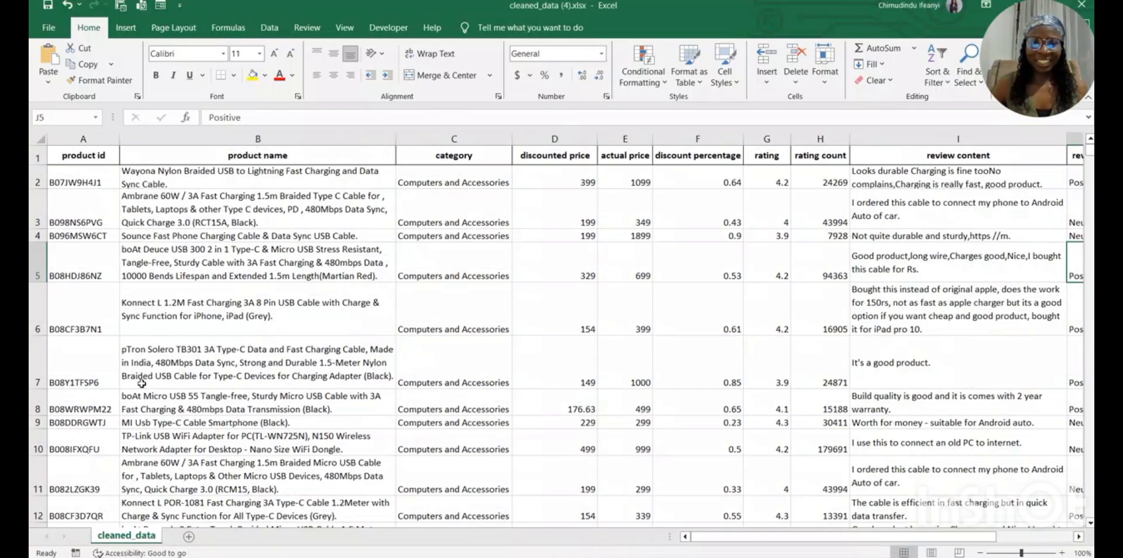